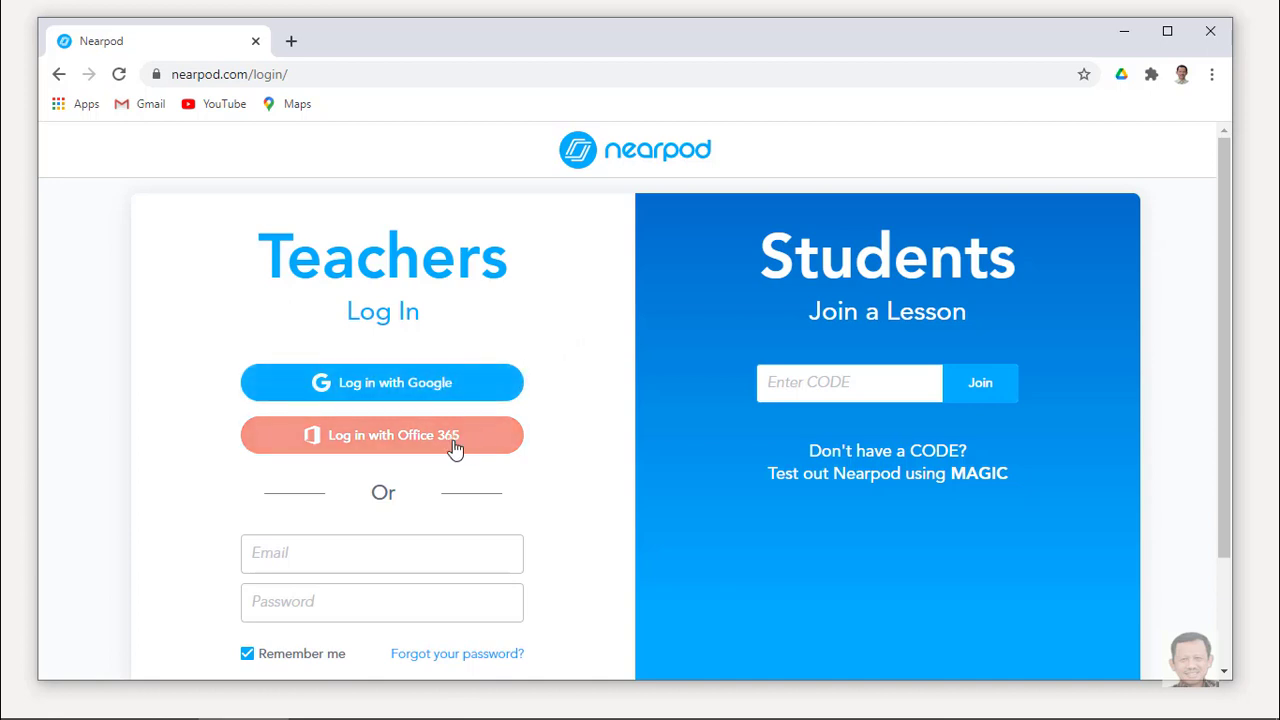
Sign in to Nearpod as a teacher with Google.
left_click(410, 392)
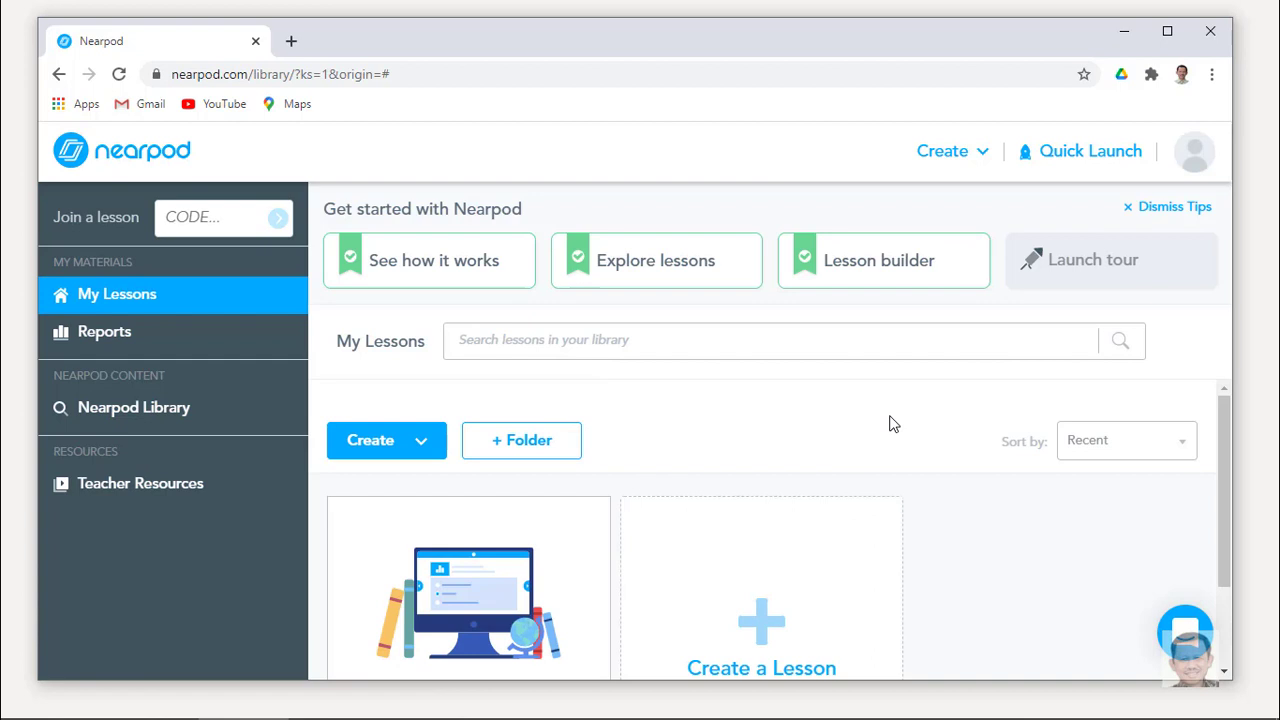
scroll(897, 424, "down", 1)
scroll(897, 424, "down", 1)
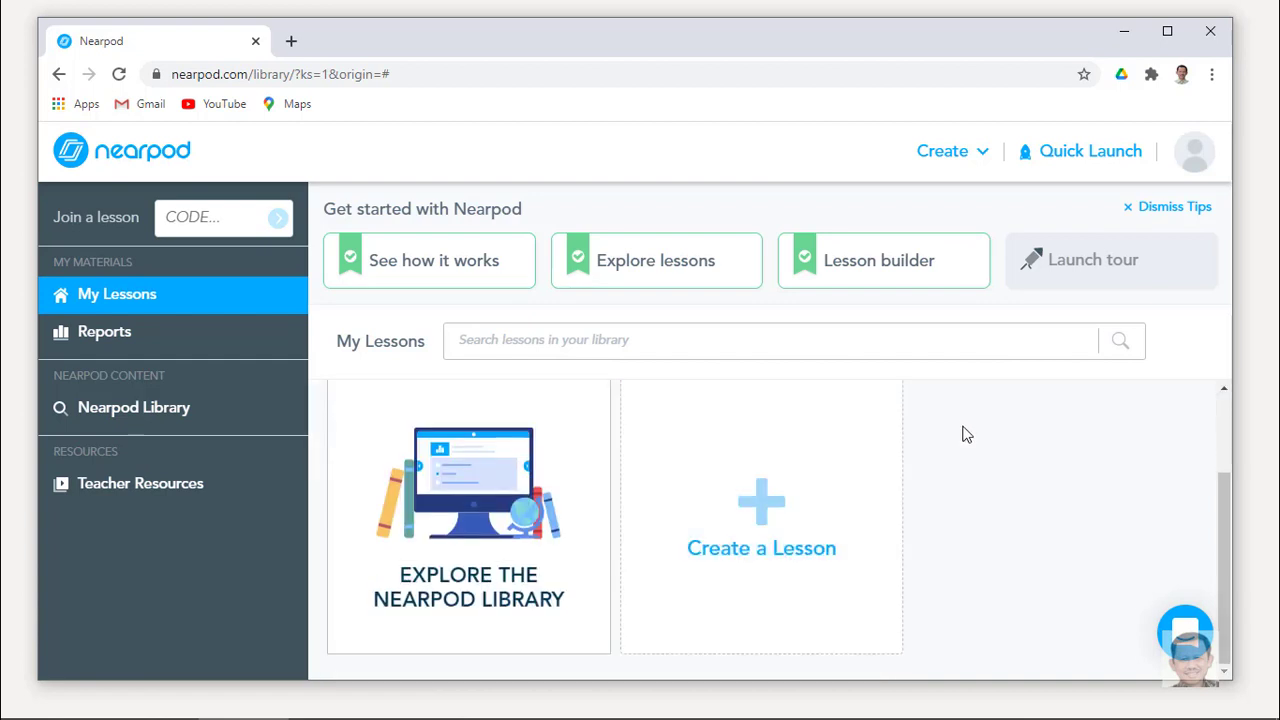
Browse the Nearpod Library of ready-made lessons.
left_click(490, 492)
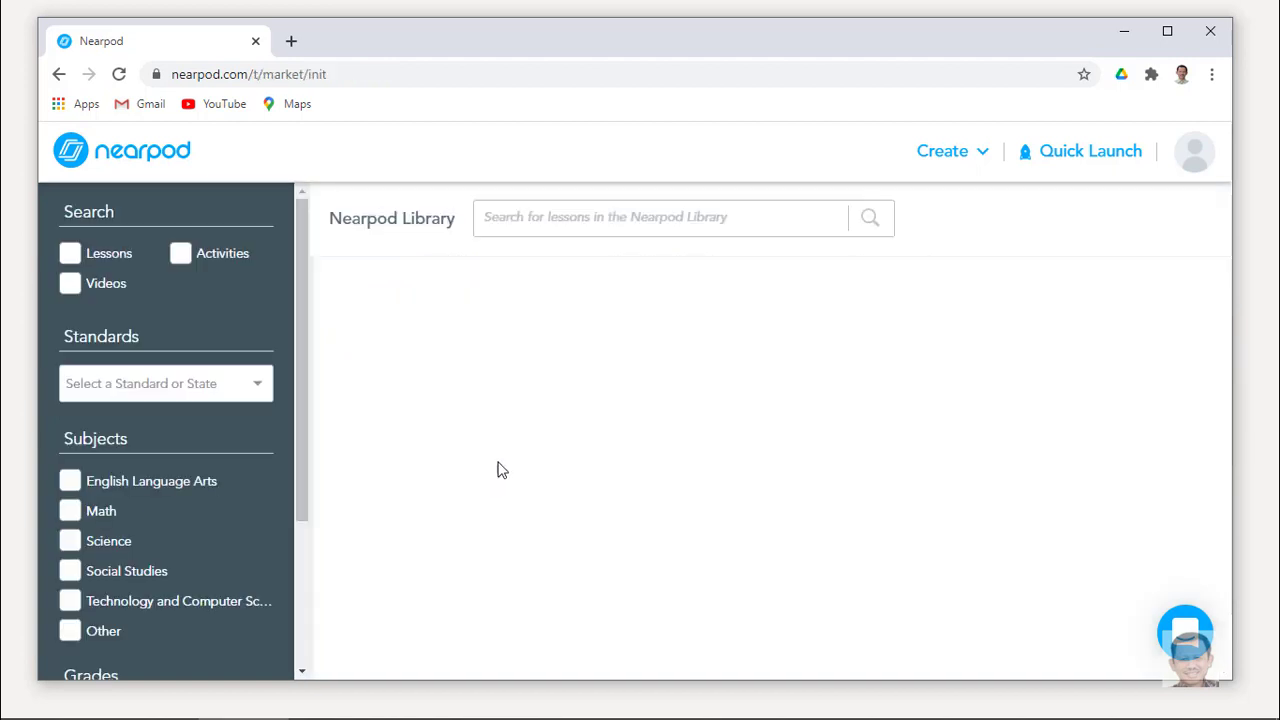
scroll(690, 436, "down", 4)
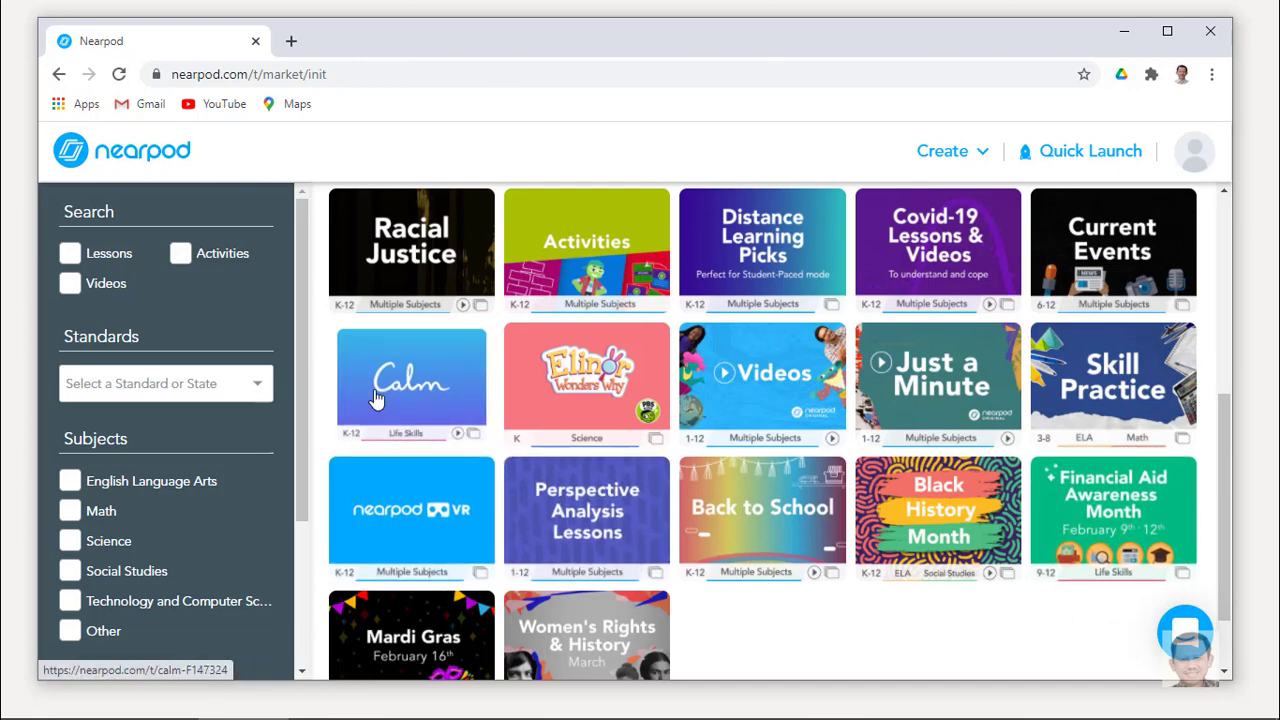
scroll(375, 398, "up", 1)
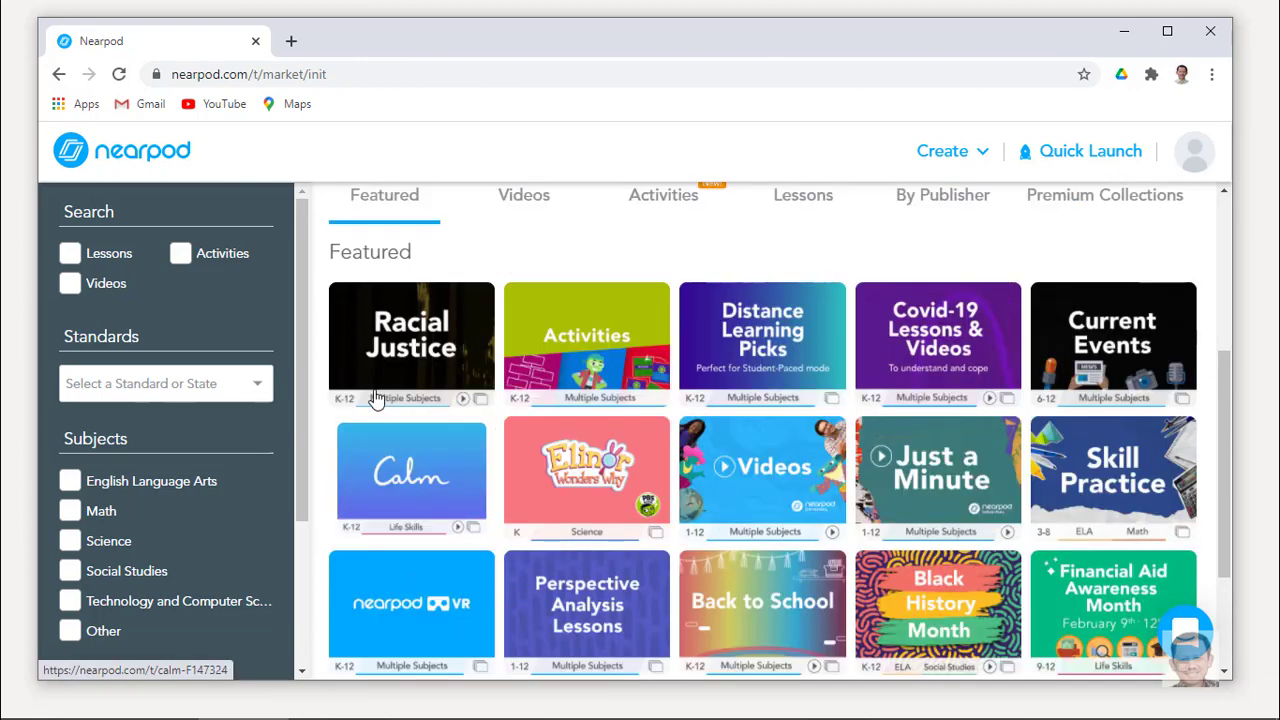
scroll(375, 398, "up", 1)
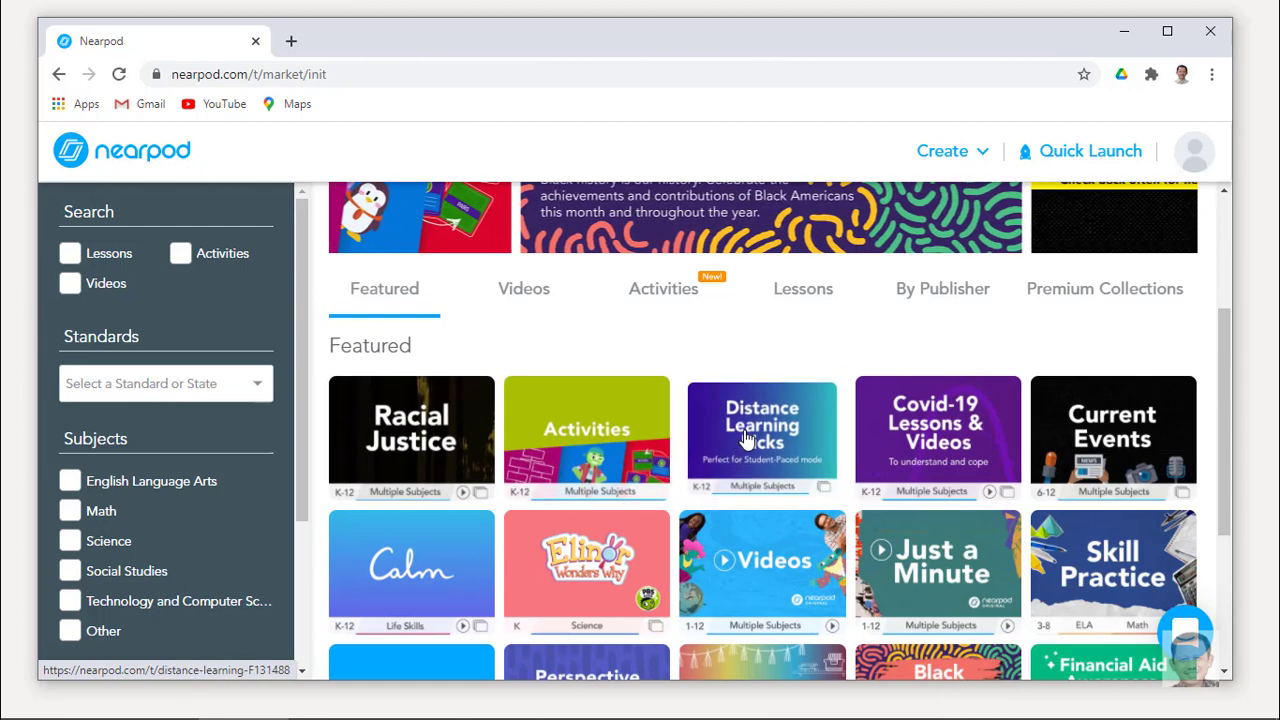
scroll(745, 440, "down", 1)
scroll(694, 449, "up", 3)
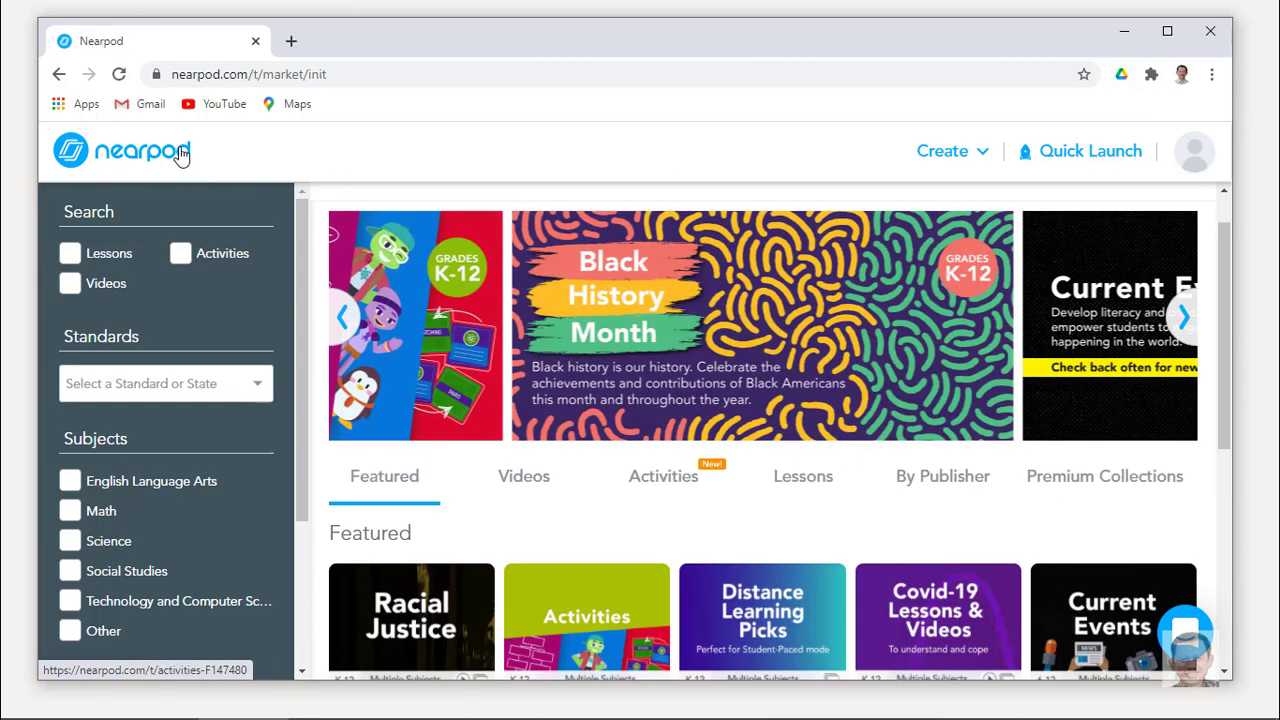
Return to My Lessons and start creating a new lesson.
left_click(60, 76)
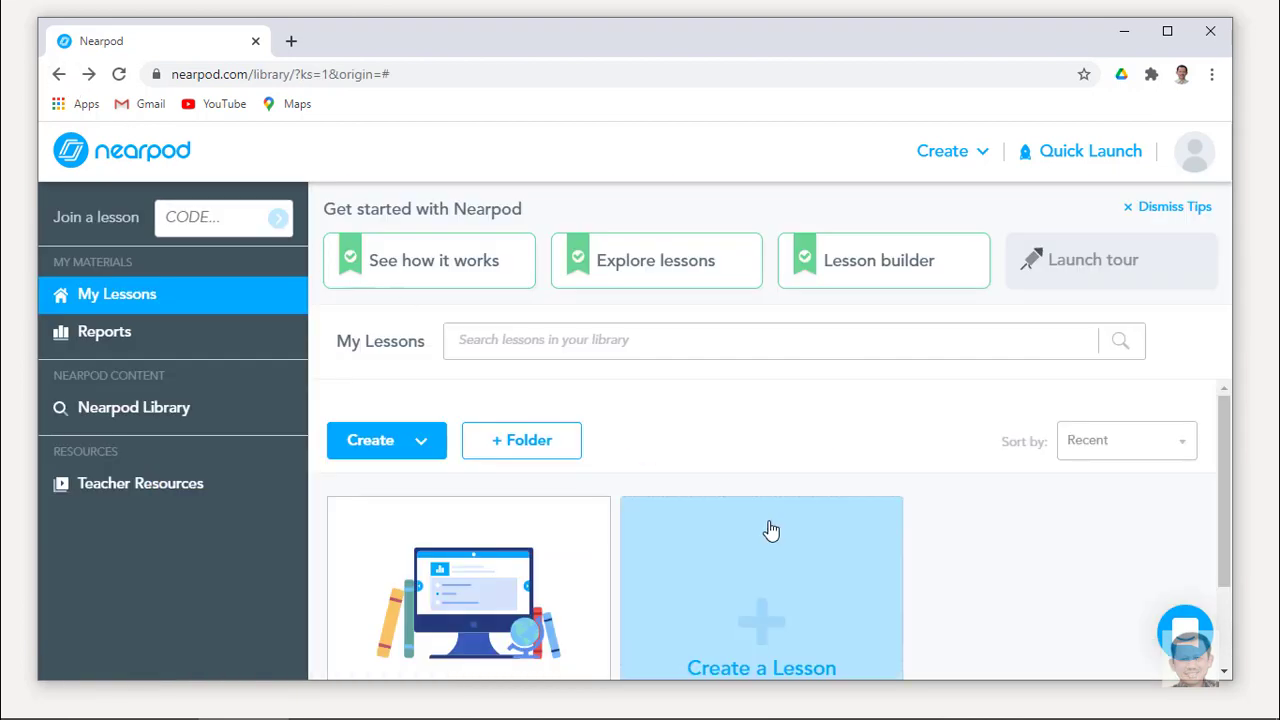
scroll(995, 550, "down", 1)
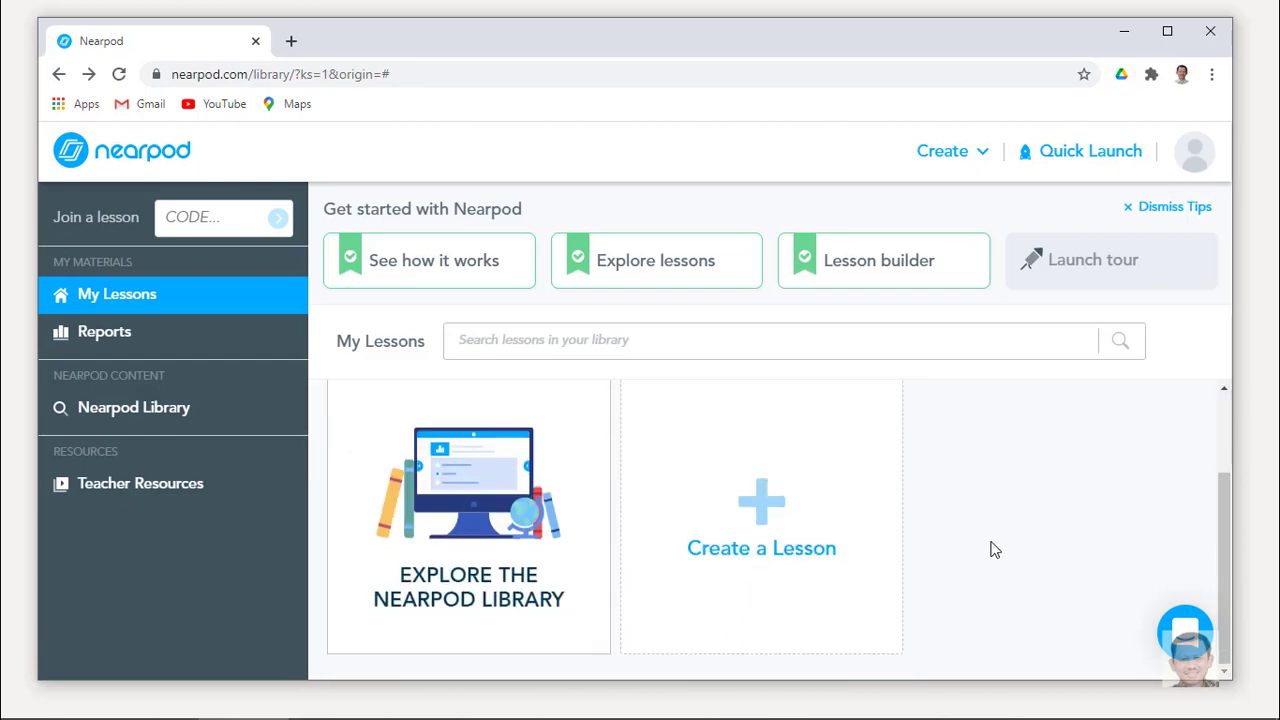
left_click(773, 513)
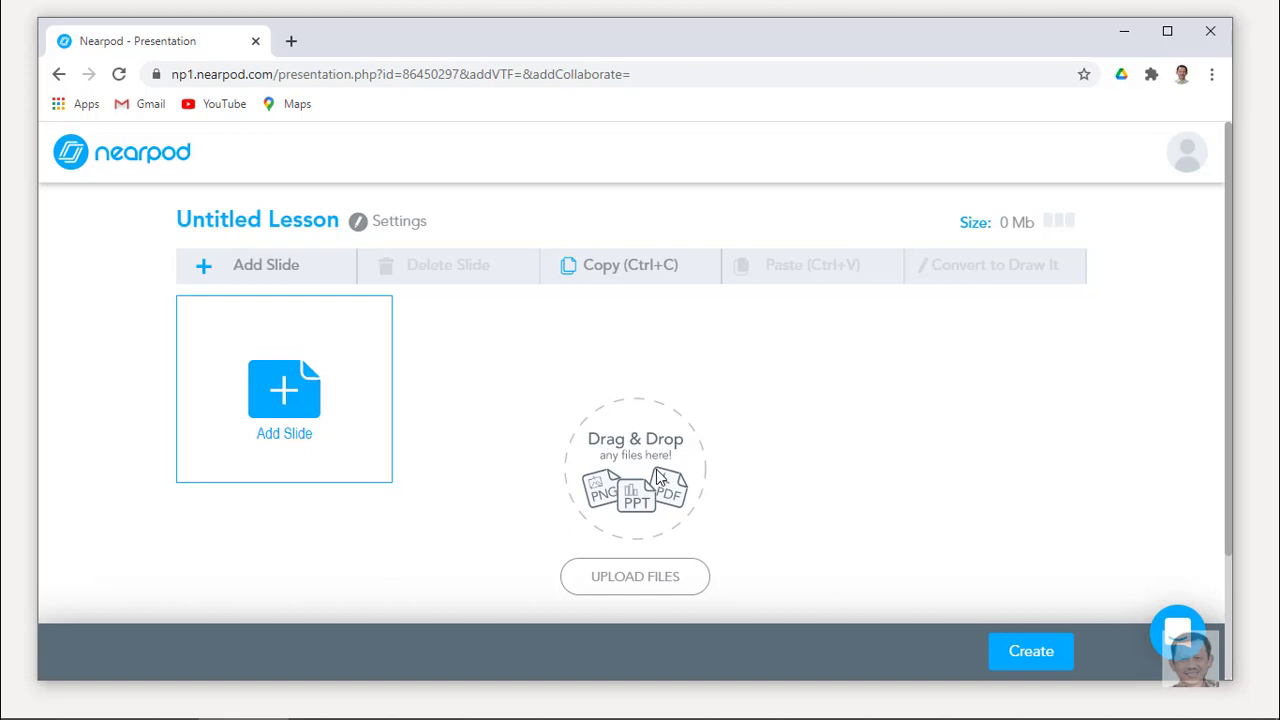
Upload the Statistik presentation from the local computer as the lesson's slides.
left_click(630, 585)
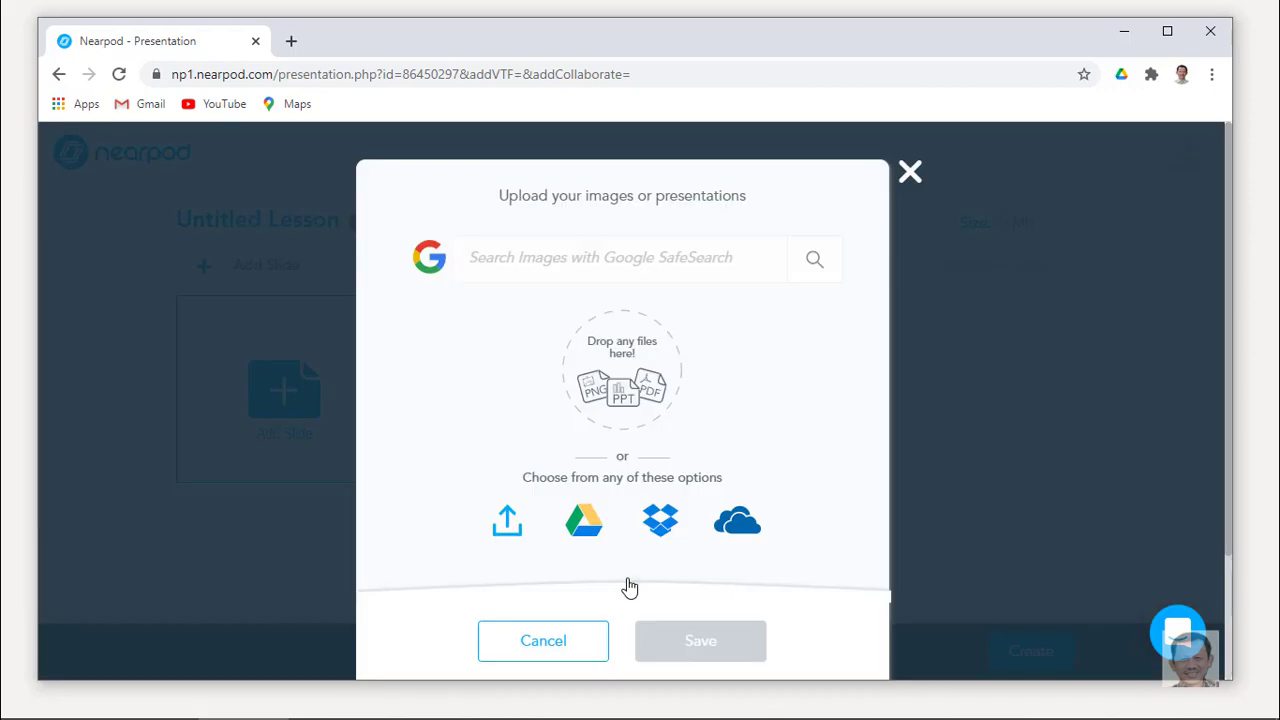
left_click(507, 522)
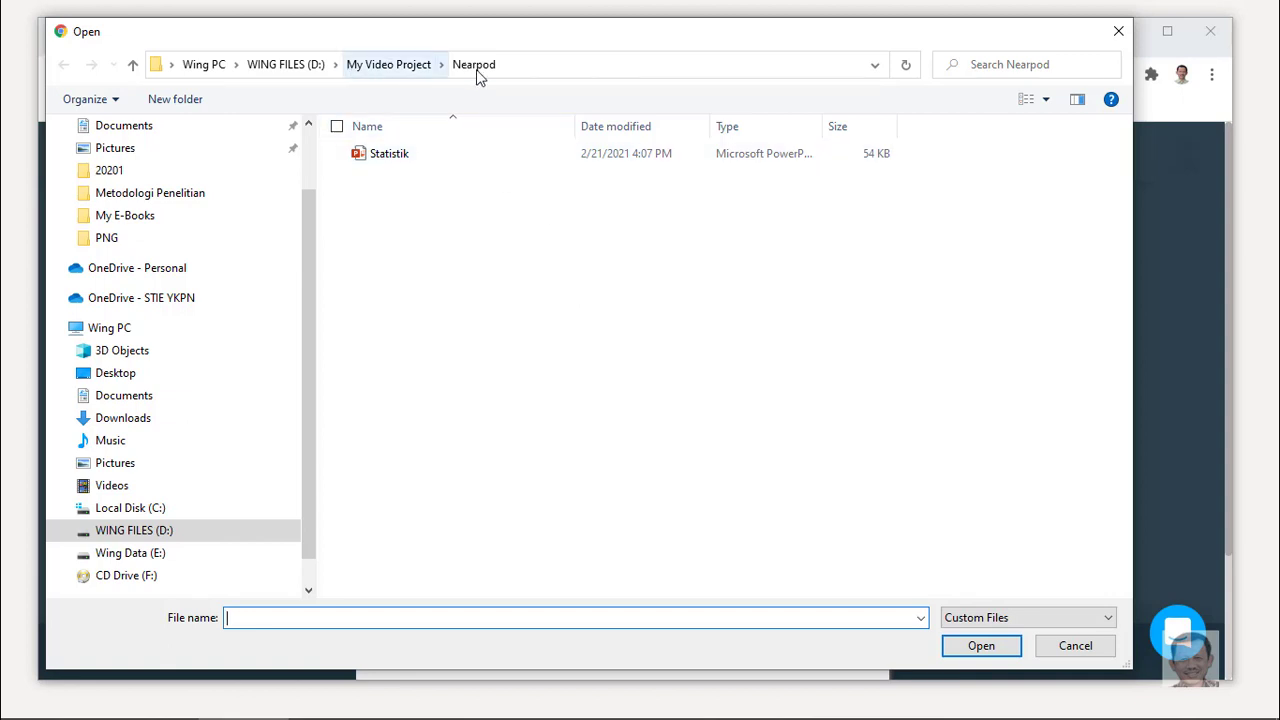
left_click(385, 160)
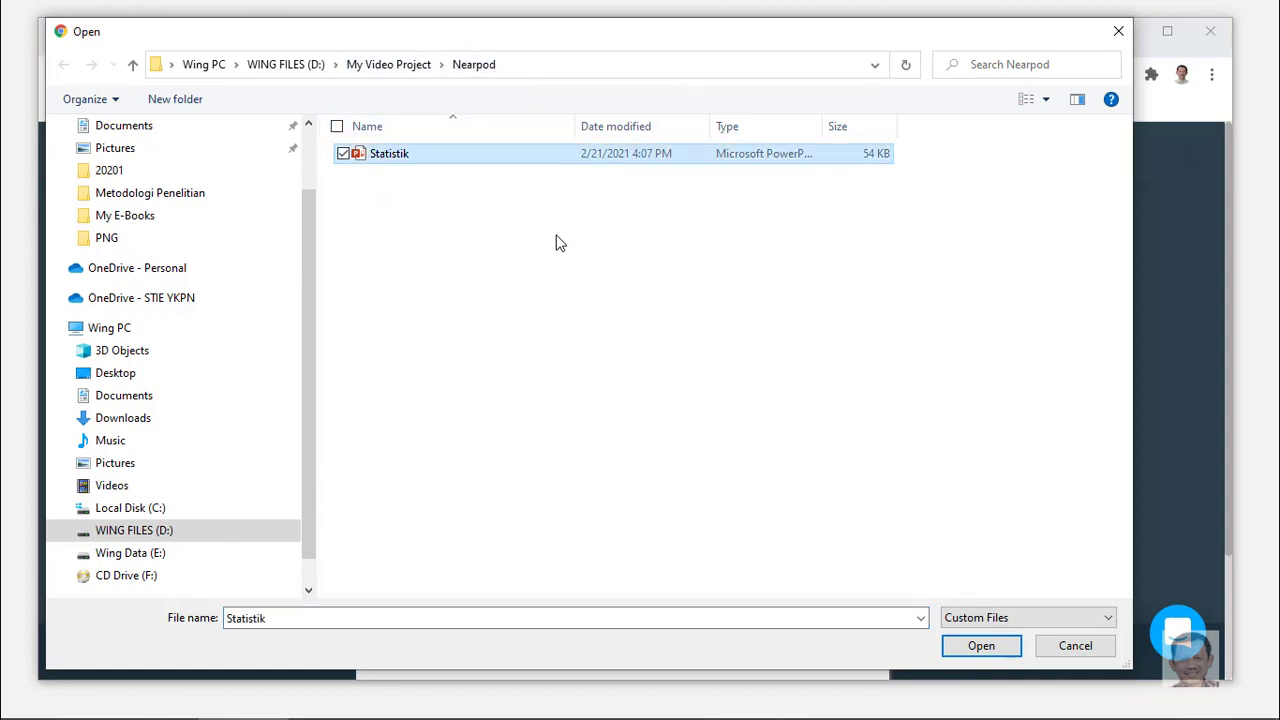
left_click(981, 645)
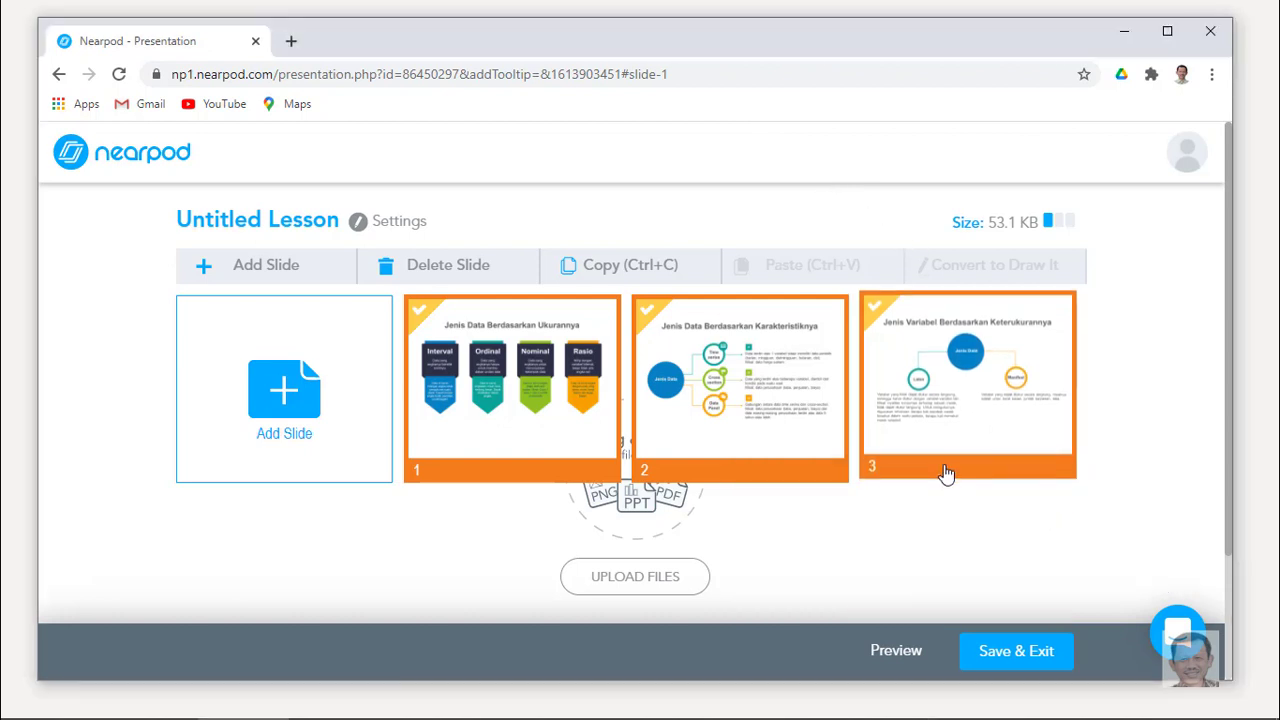
left_click(907, 655)
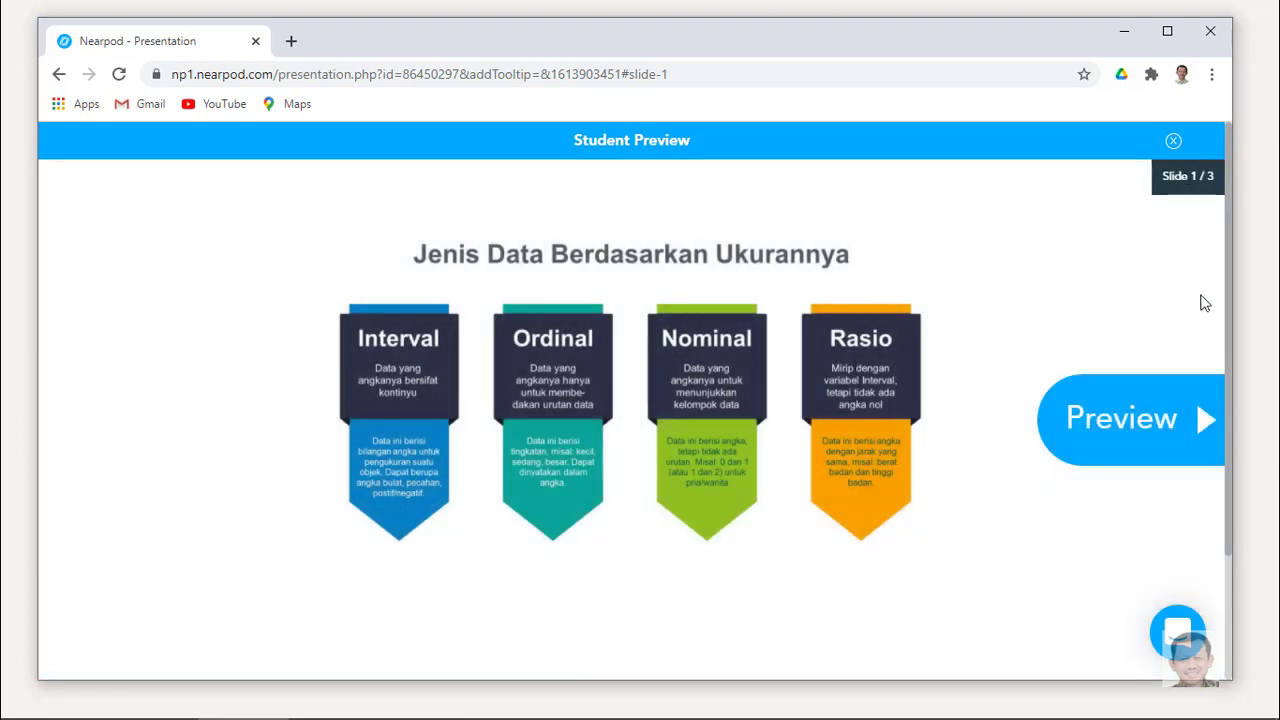
left_click(1205, 425)
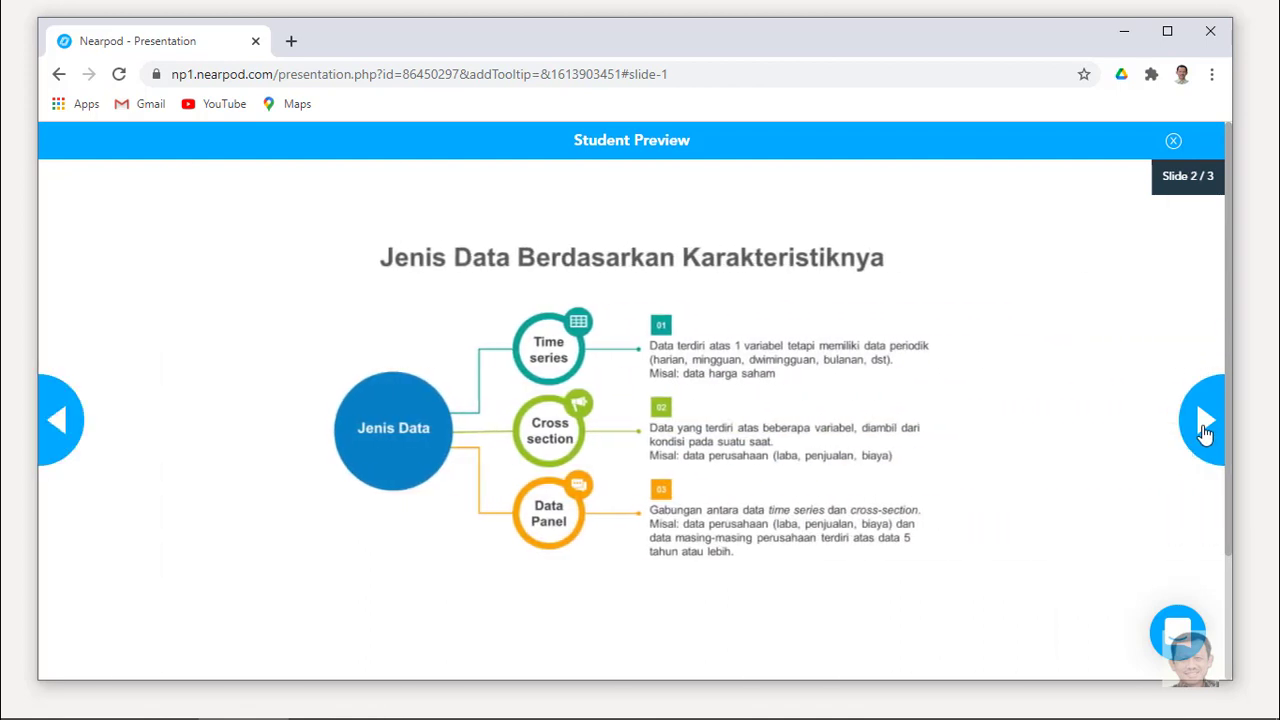
left_click(1205, 425)
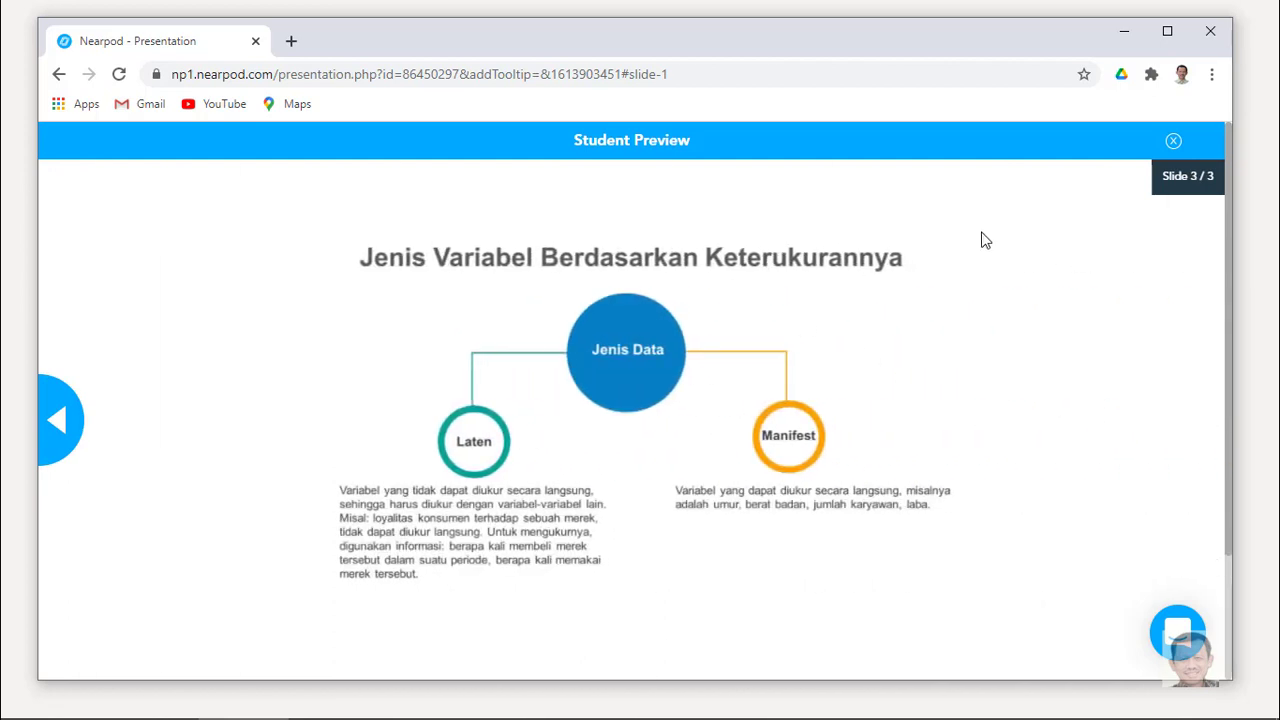
left_click(1173, 142)
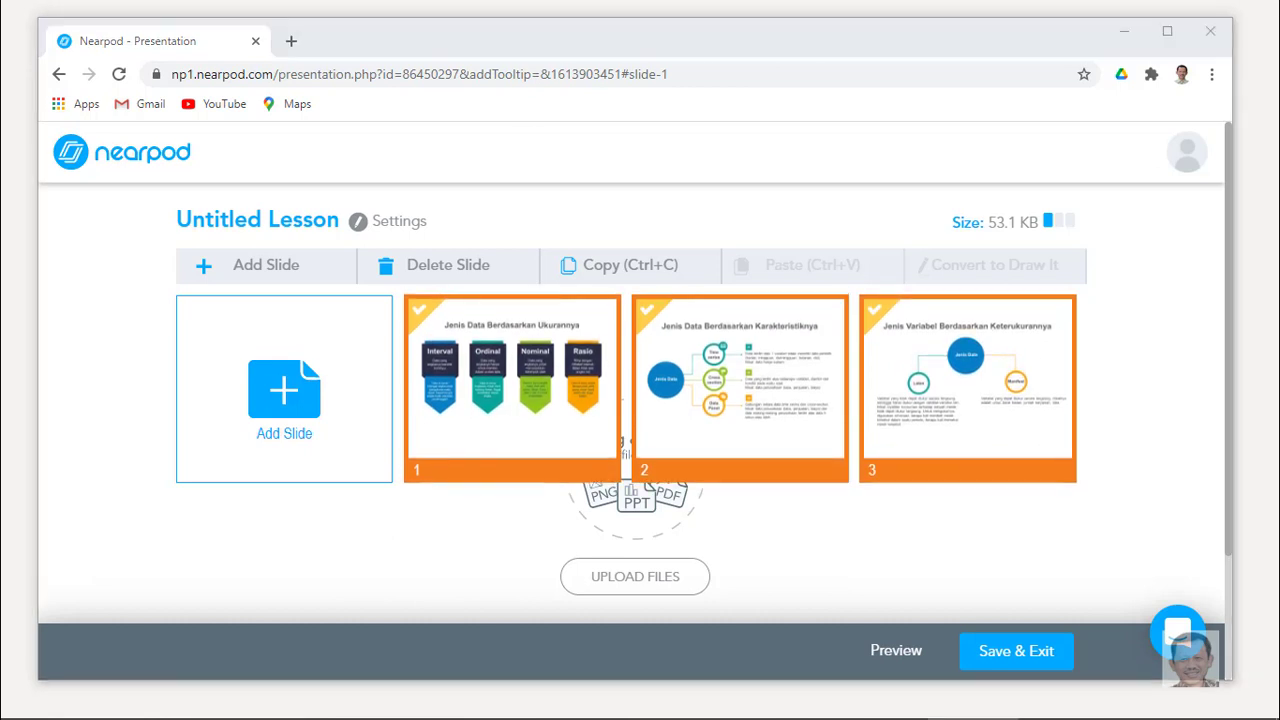
Add a slide, look through the Nearpod 3D Staff Picks, then close them without choosing one.
left_click(297, 392)
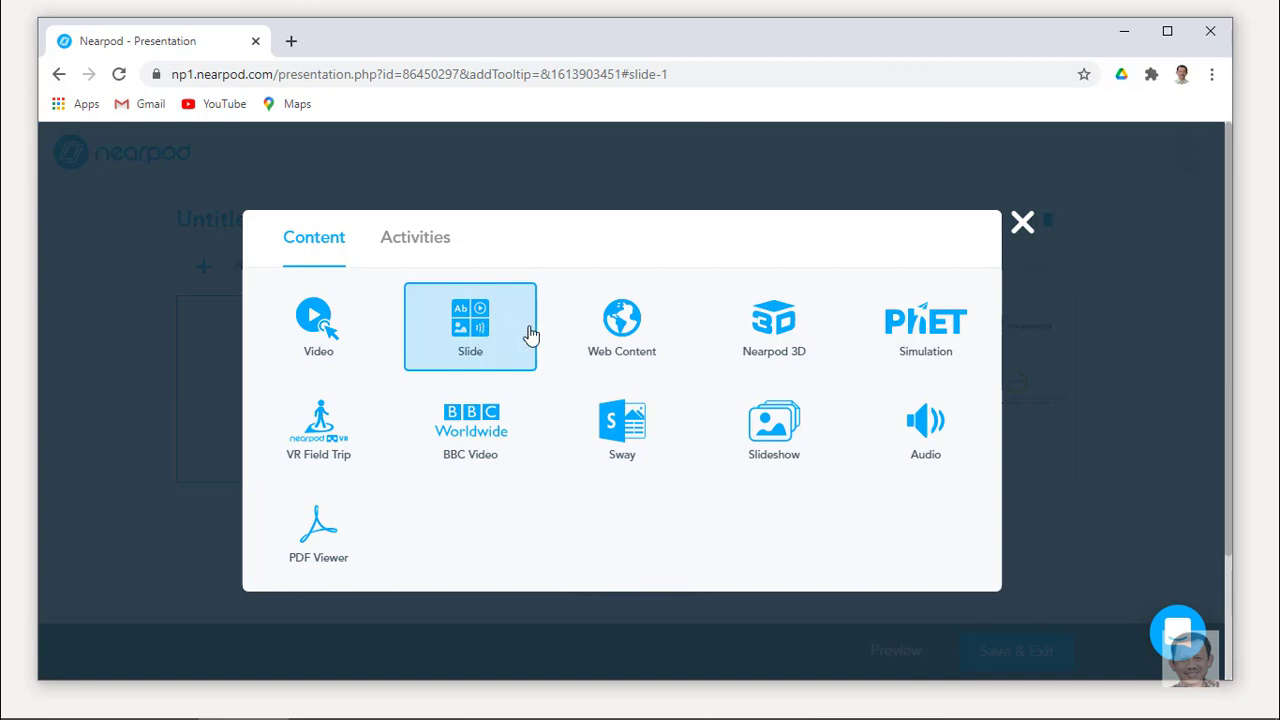
left_click(790, 328)
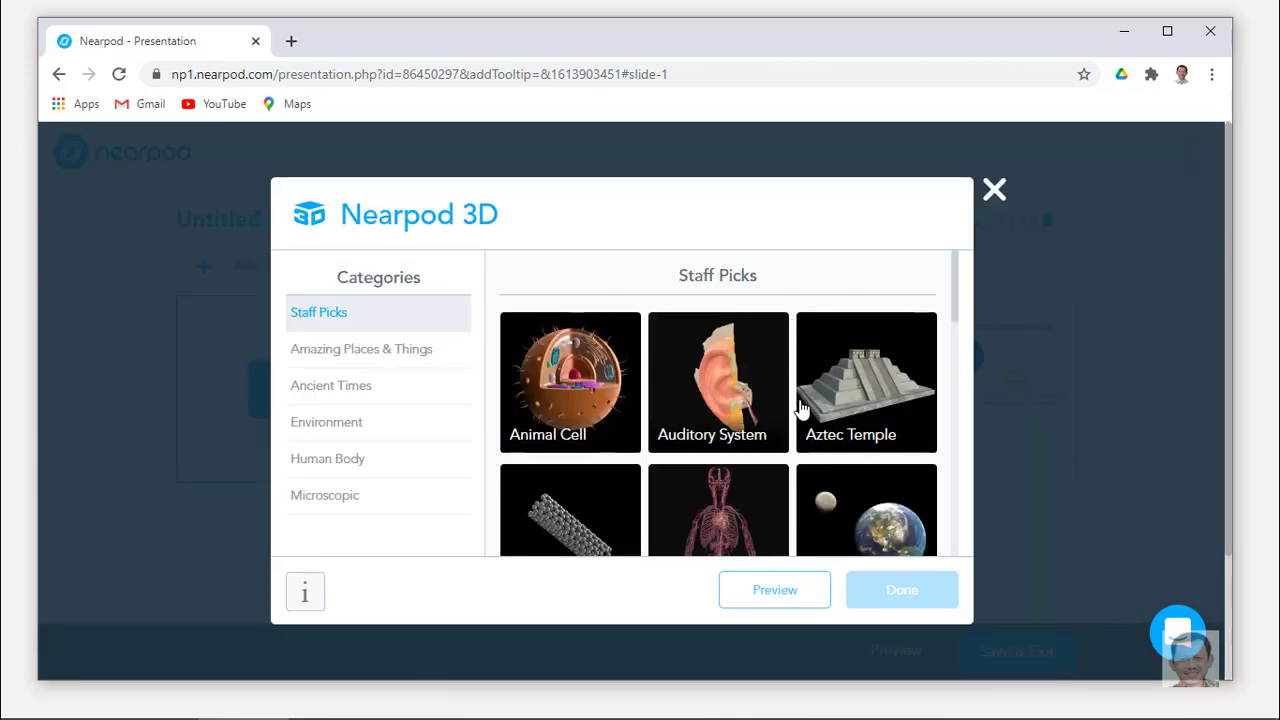
scroll(720, 405, "down", 1)
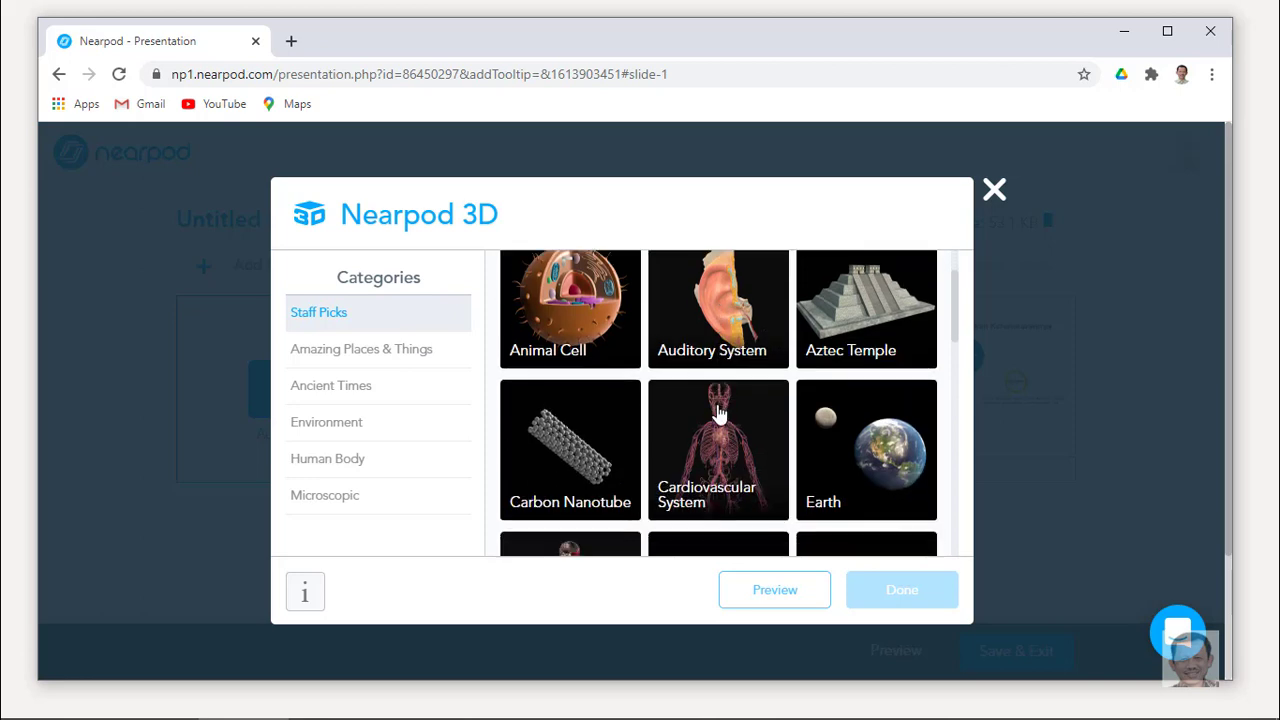
scroll(718, 413, "down", 3)
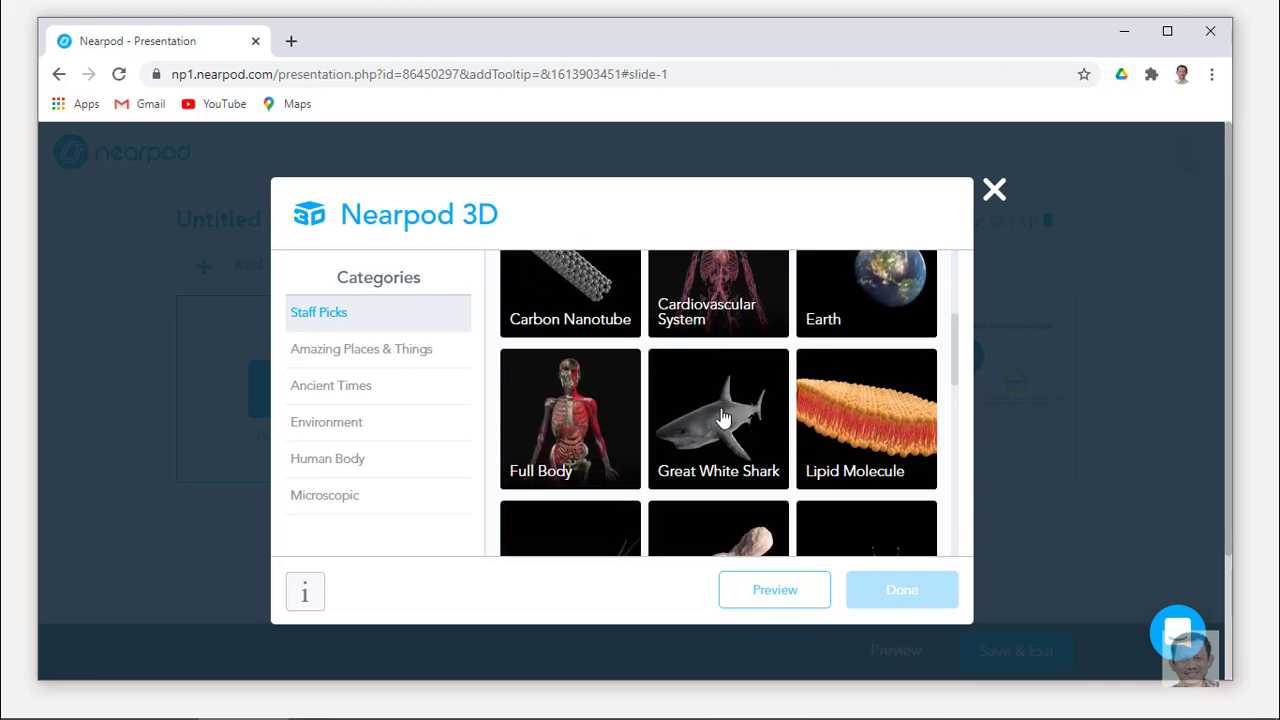
scroll(722, 418, "down", 3)
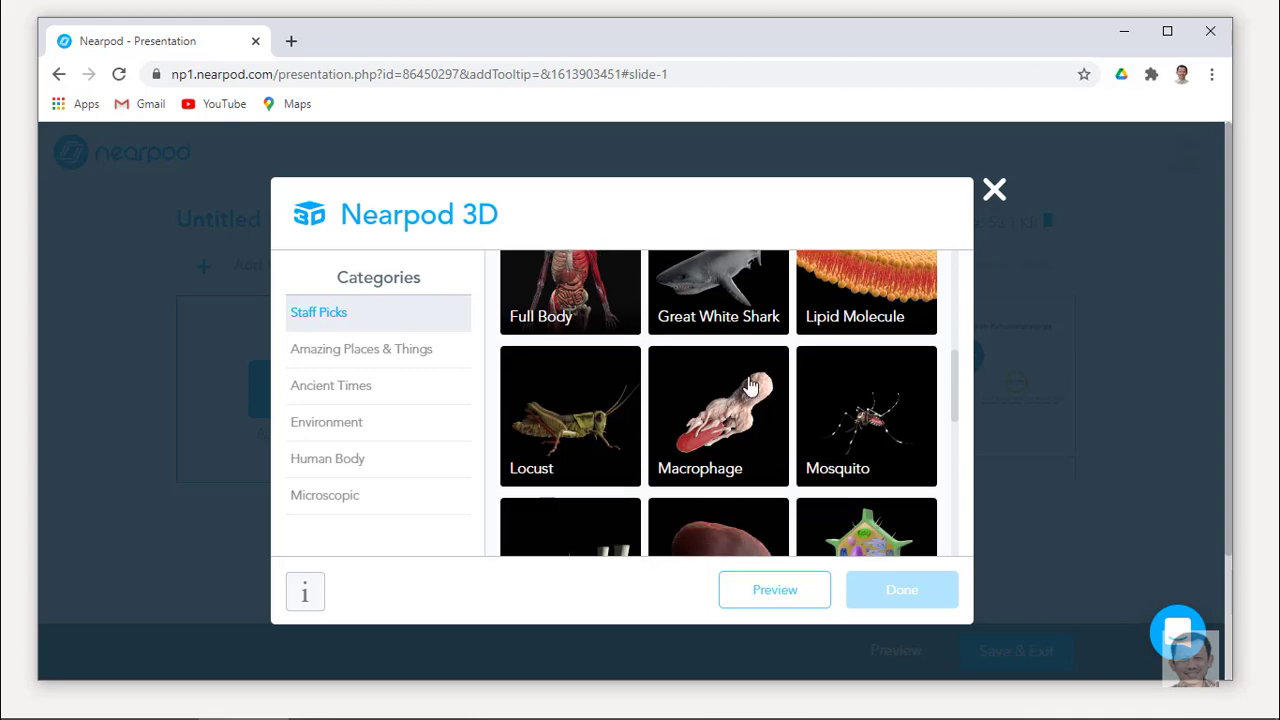
scroll(750, 386, "down", 2)
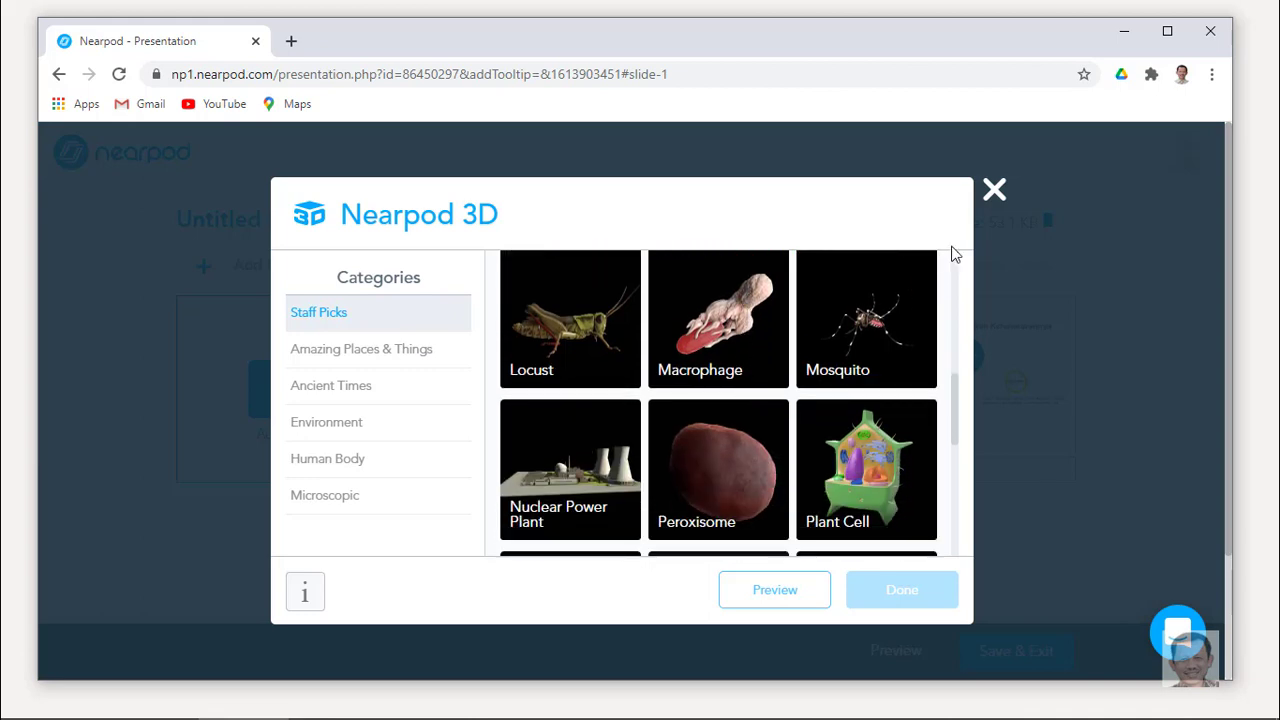
left_click(994, 191)
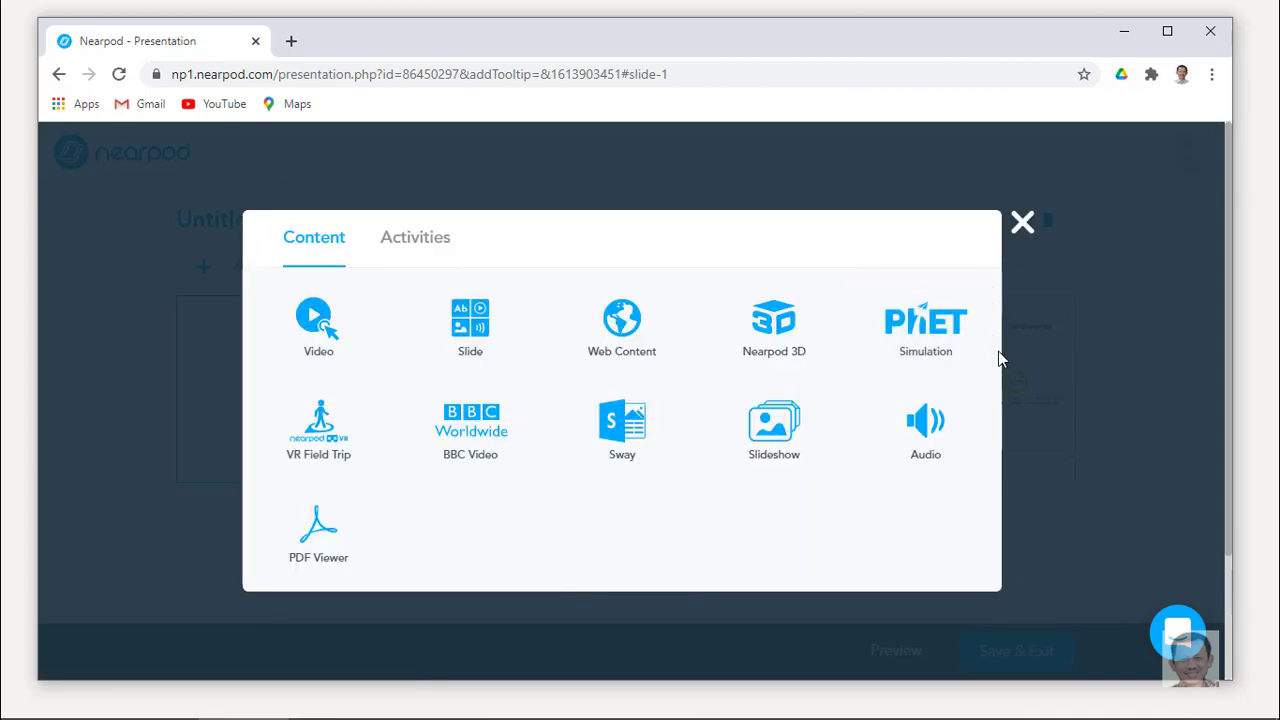
Look through the PhET simulation Staff Picks, then close the browser without choosing one.
left_click(940, 333)
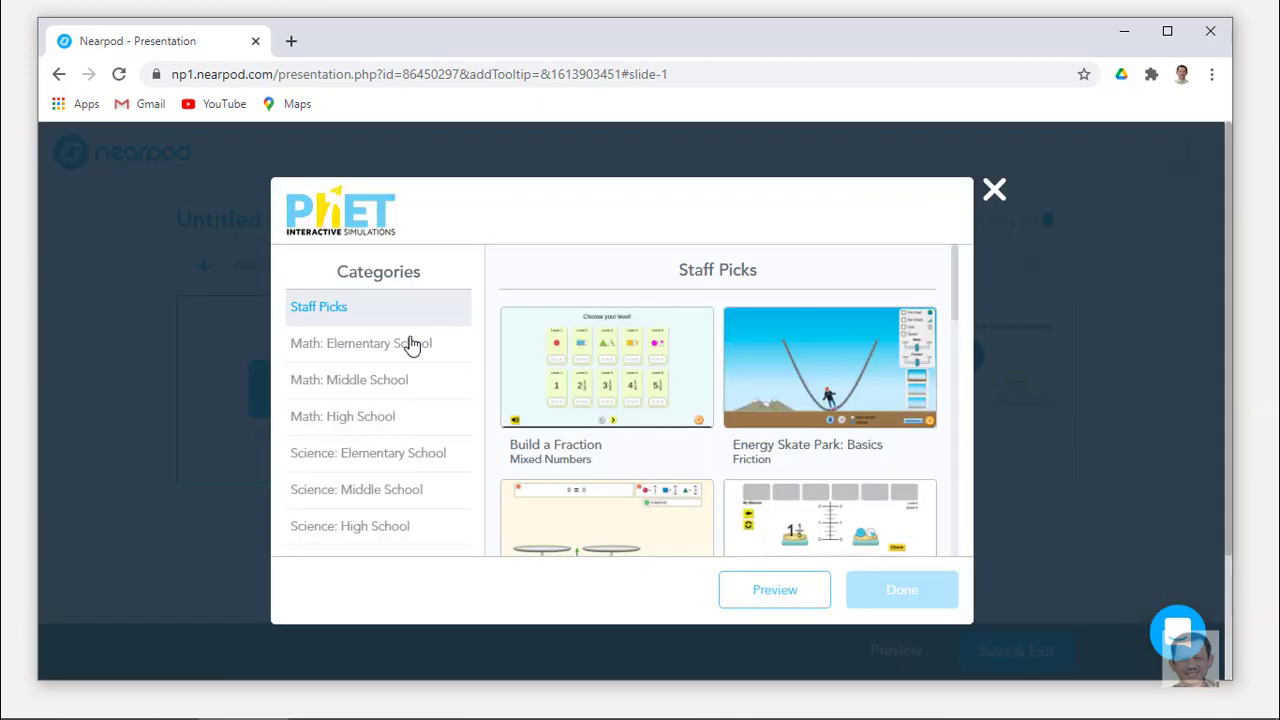
scroll(705, 458, "down", 2)
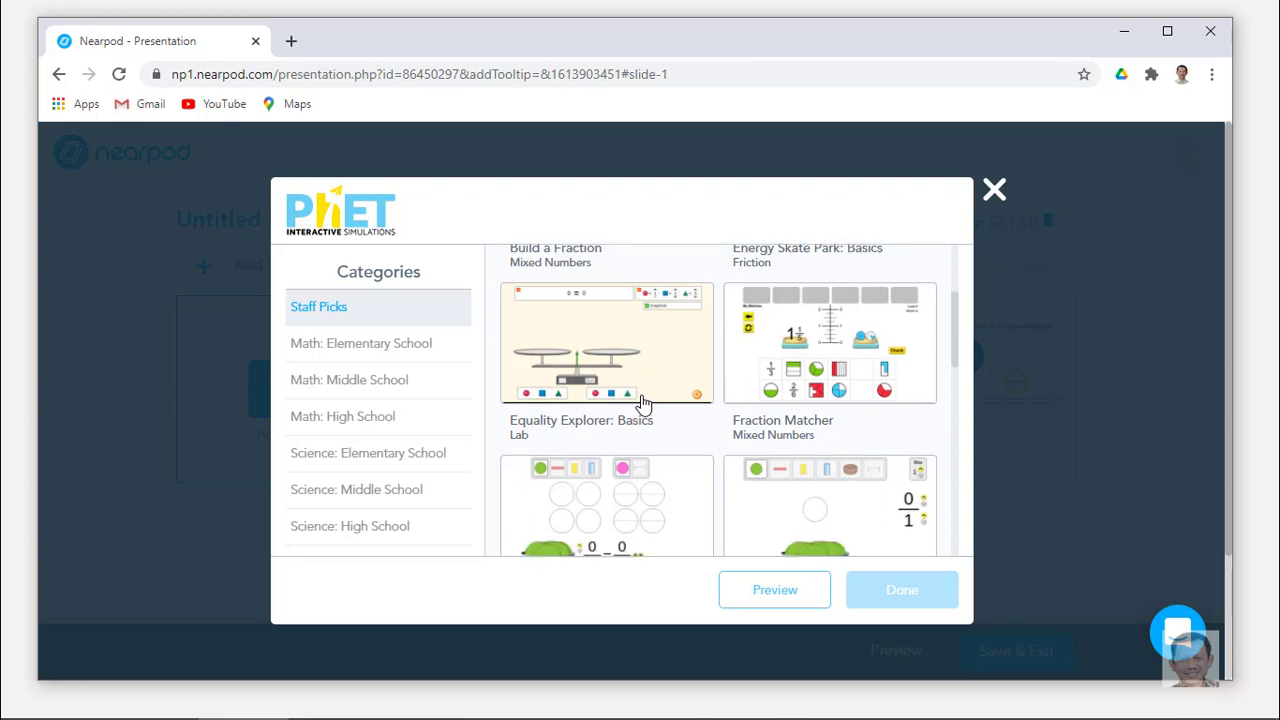
scroll(860, 410, "down", 1)
scroll(714, 463, "down", 2)
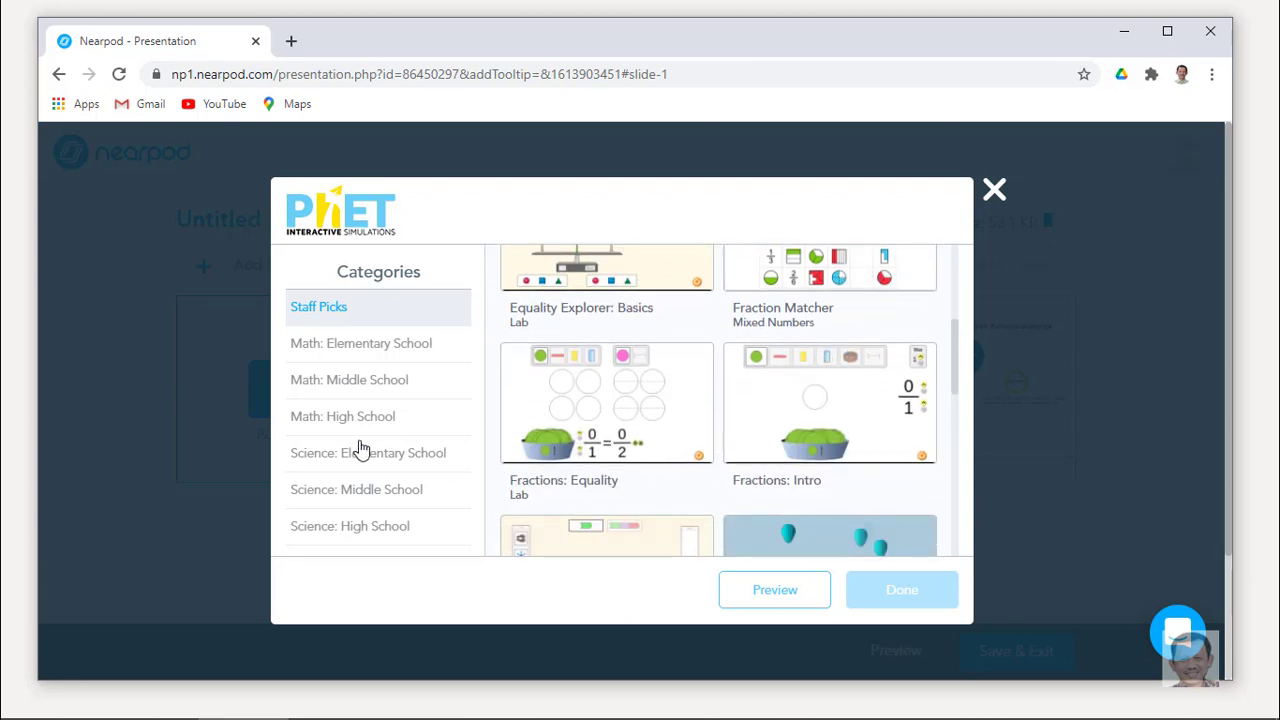
left_click(994, 190)
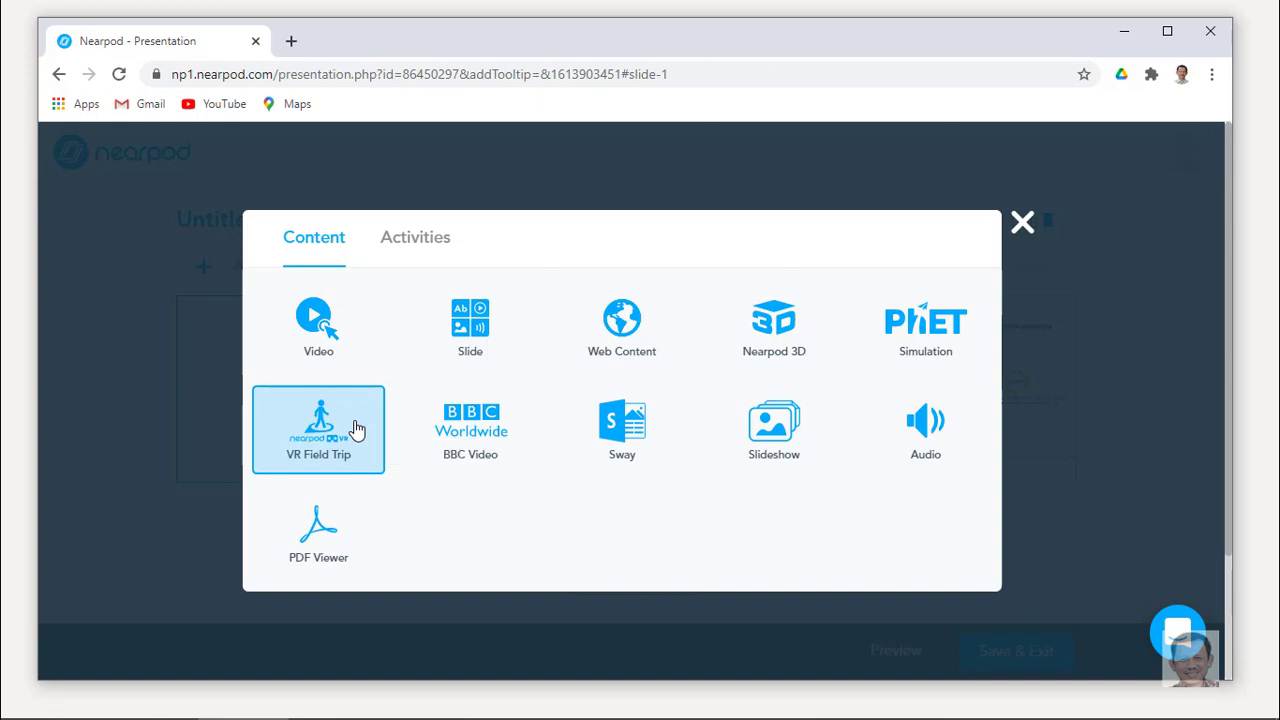
left_click(356, 430)
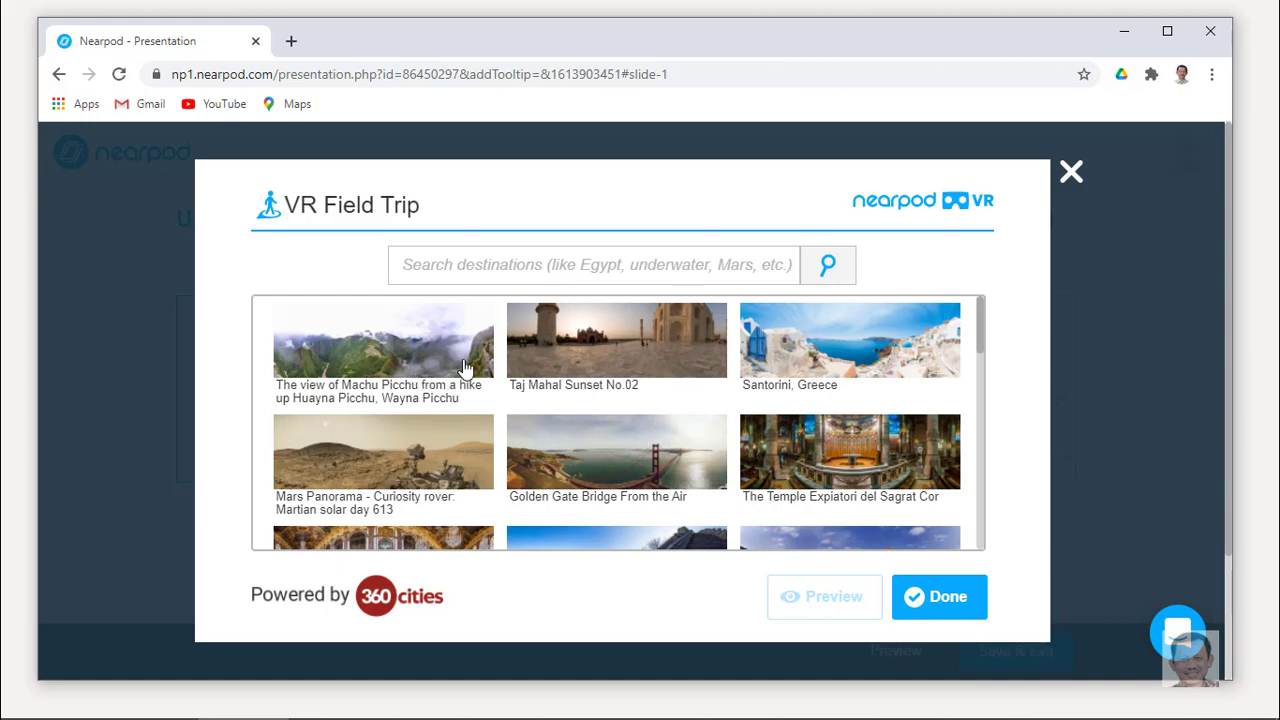
left_click(1071, 172)
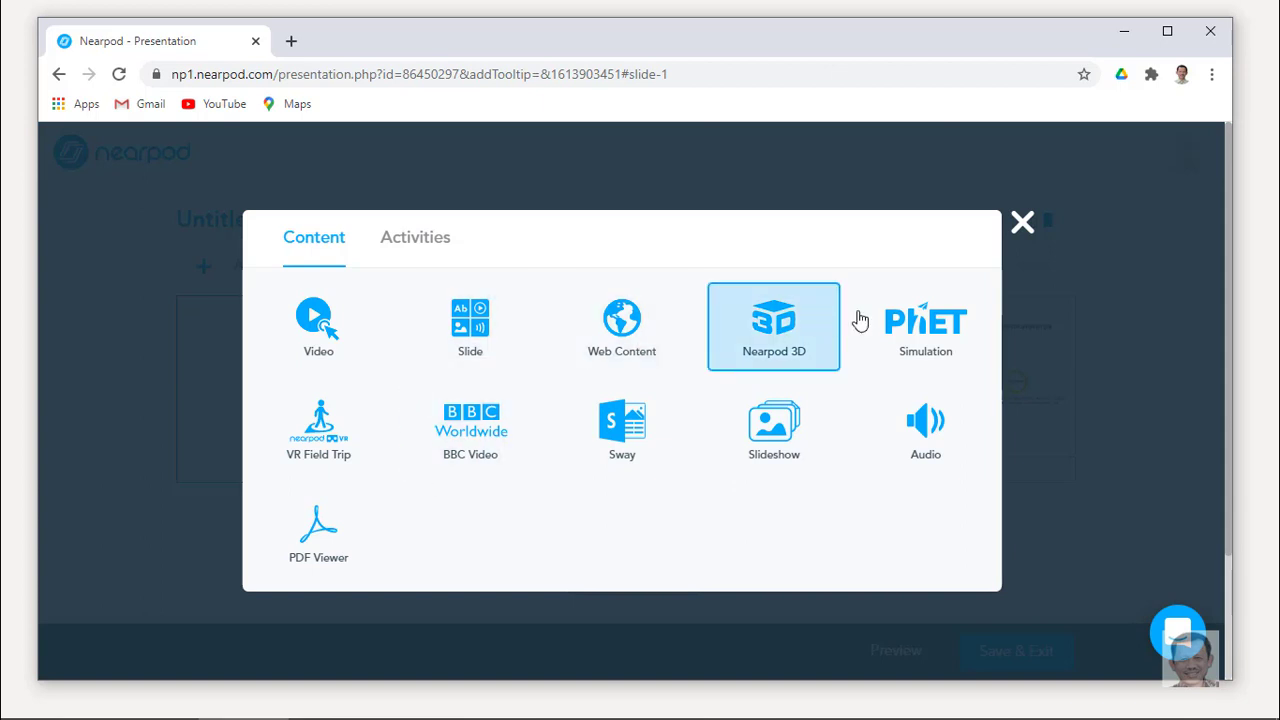
left_click(424, 250)
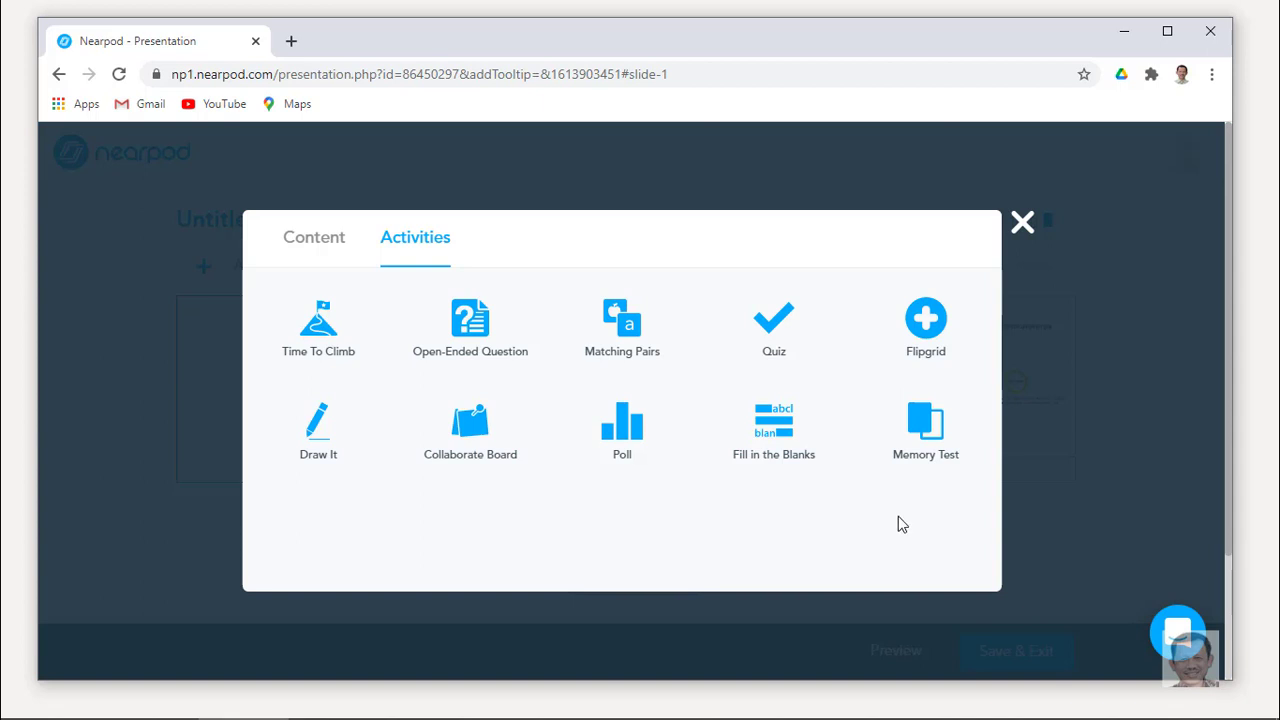
Create a Quiz activity and paste in the time-series data question.
left_click(782, 333)
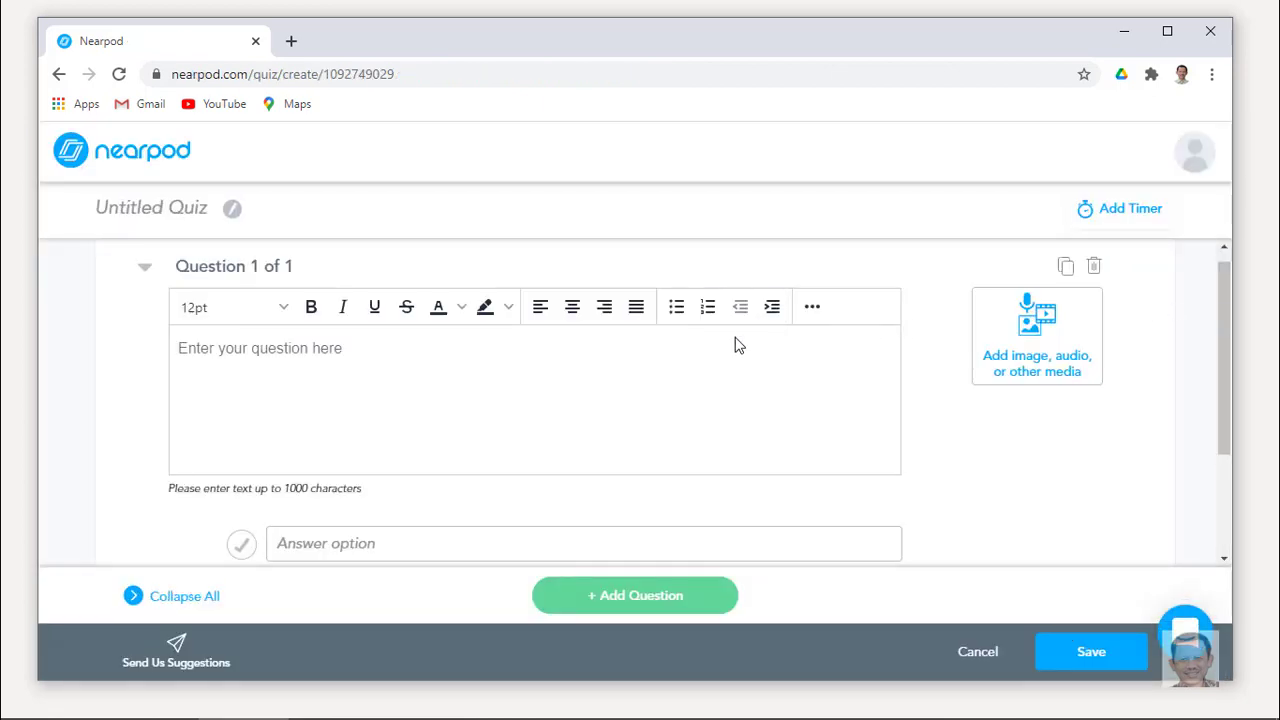
scroll(663, 383, "down", 1)
scroll(663, 383, "up", 1)
scroll(369, 366, "down", 1)
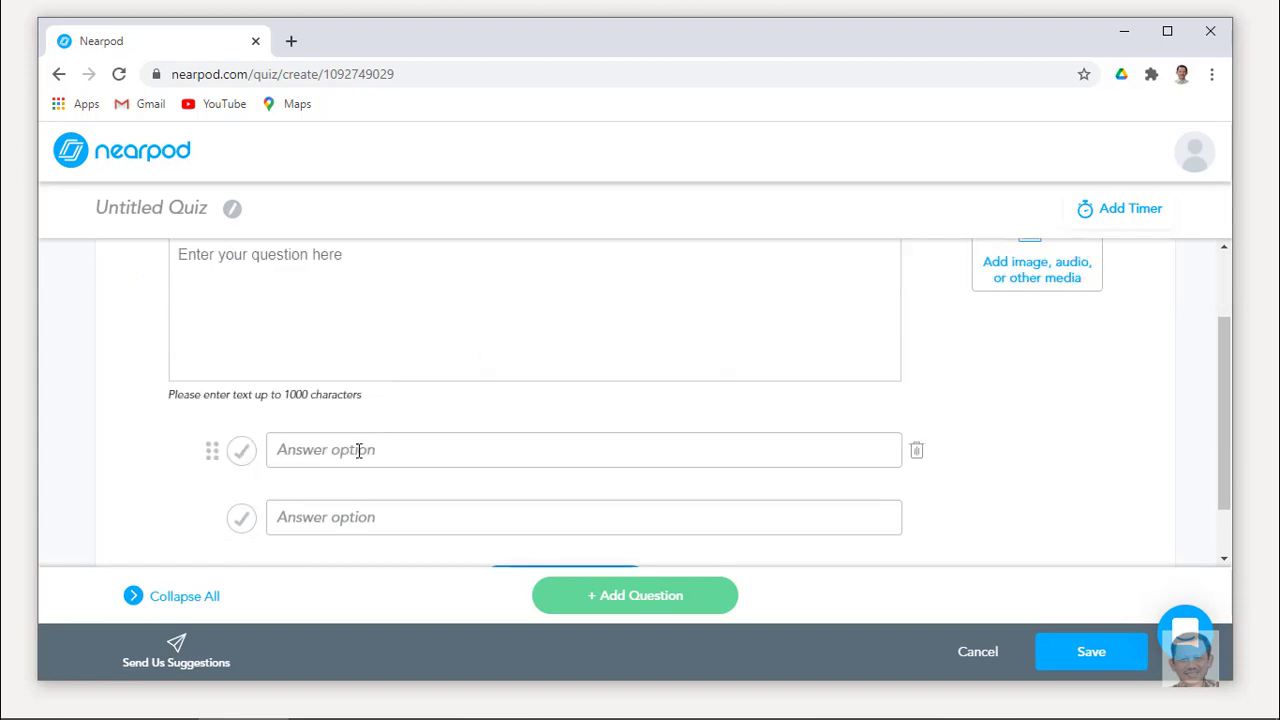
scroll(363, 504, "down", 1)
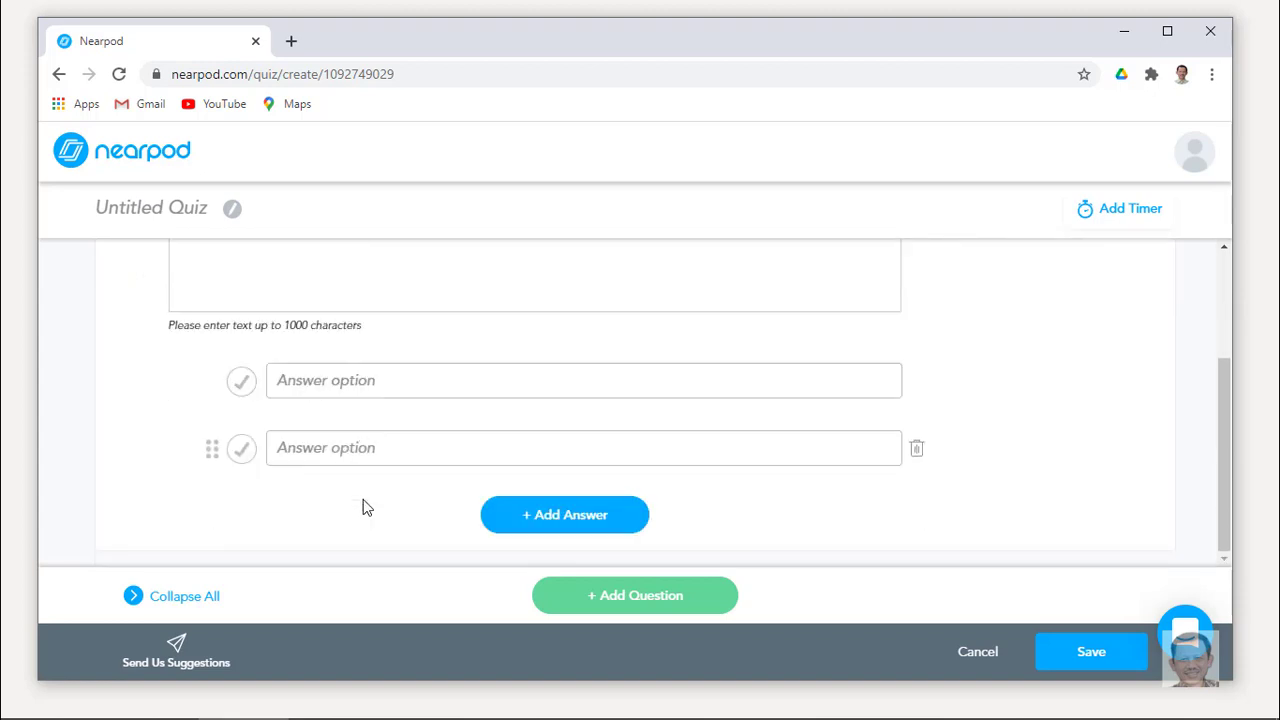
scroll(363, 504, "up", 2)
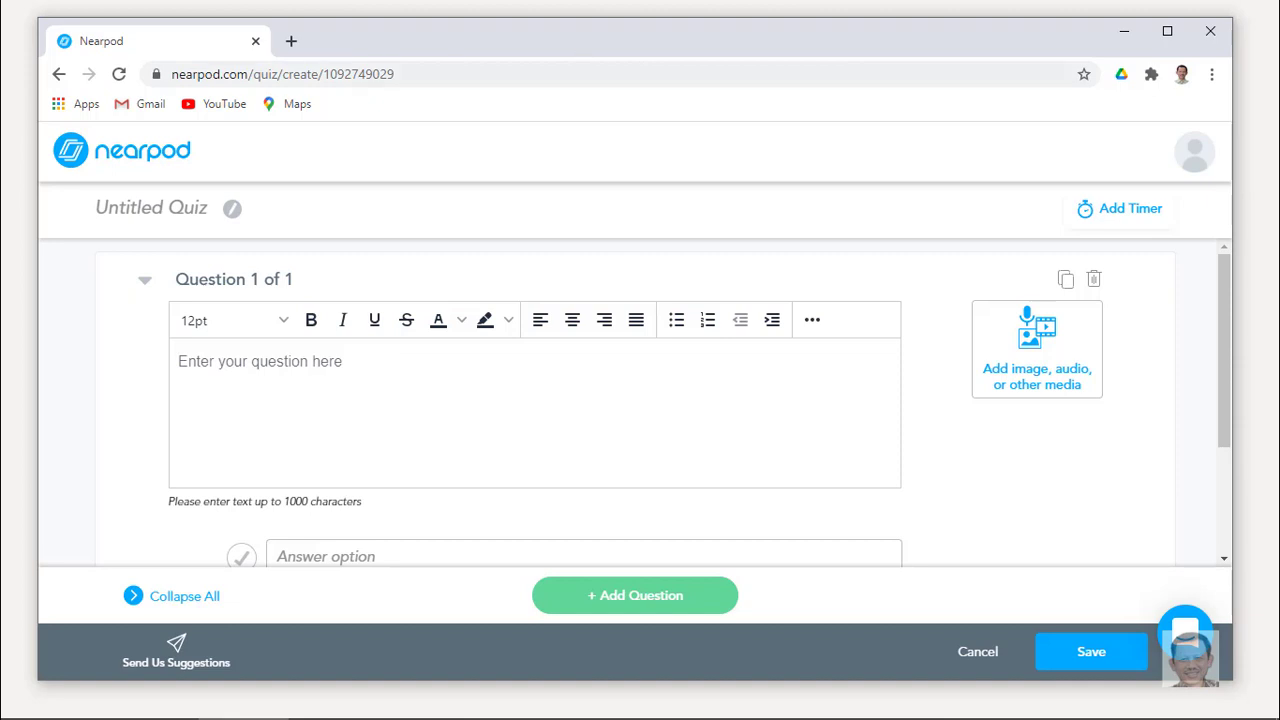
left_click(344, 363)
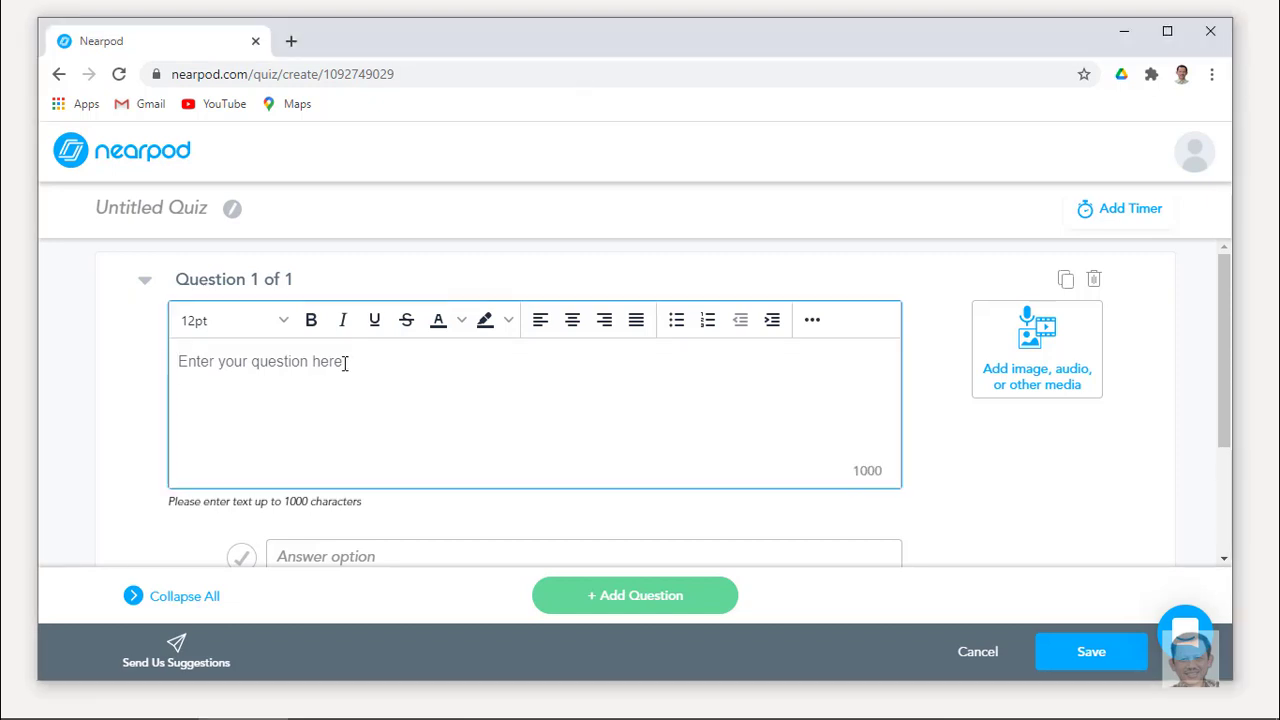
type("Seorang peneliti ingin menggunakan data time series. Data yang kemungkinan dipakai adalah:")
scroll(553, 435, "down", 1)
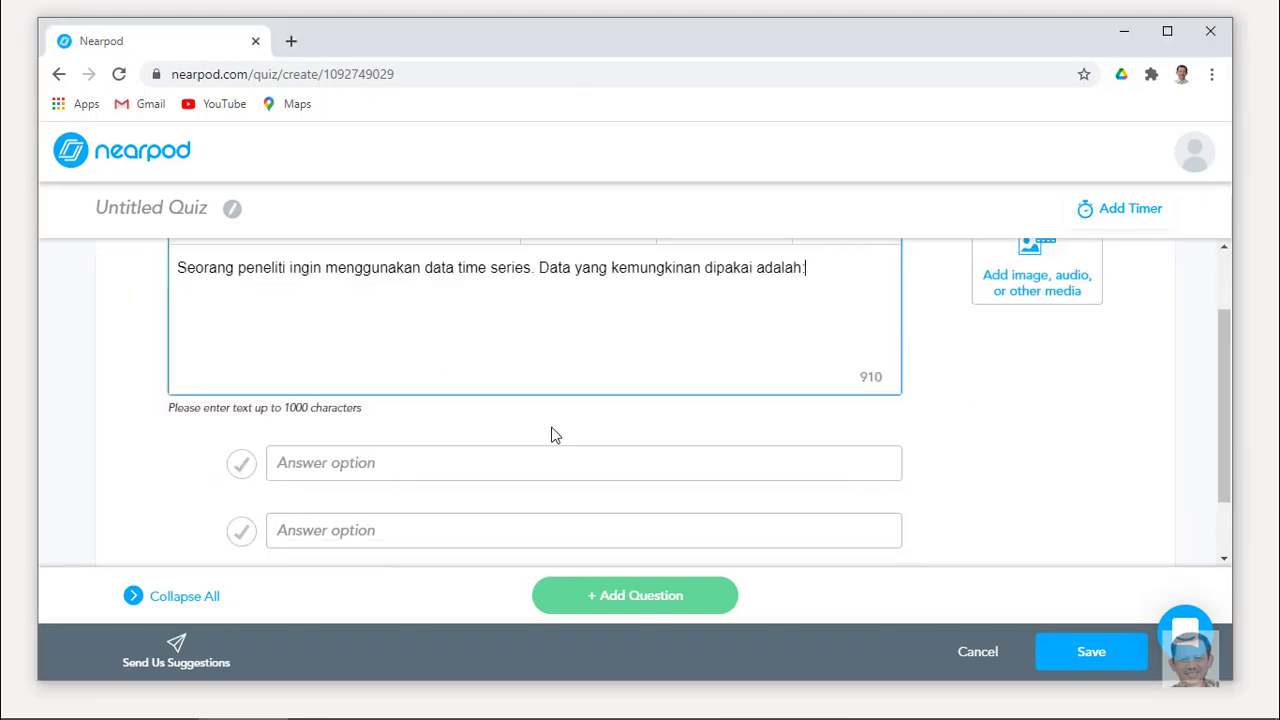
Add three answers, starting with 'data harga sepeda motor', and mark 'data harian harga sembako' correct.
left_click(518, 462)
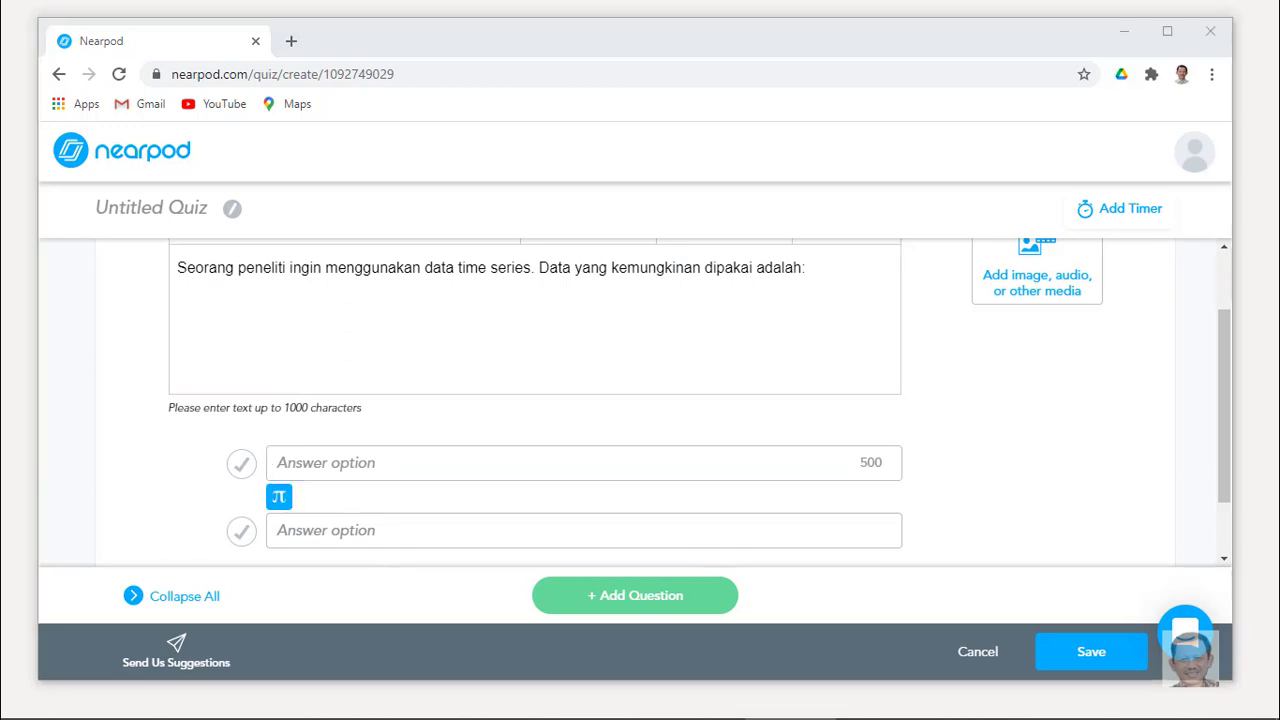
type("data harga sepeda motor")
left_click(460, 530)
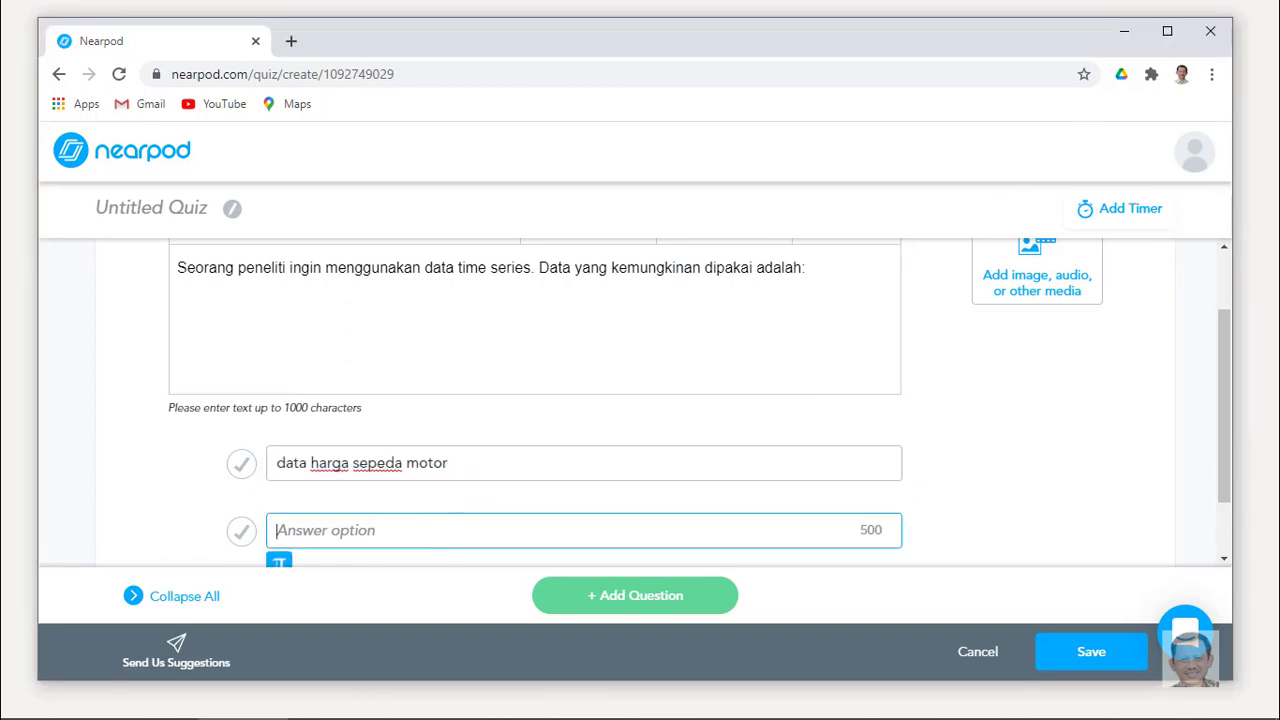
type("data harian harga sembako")
scroll(600, 500, "down", 1)
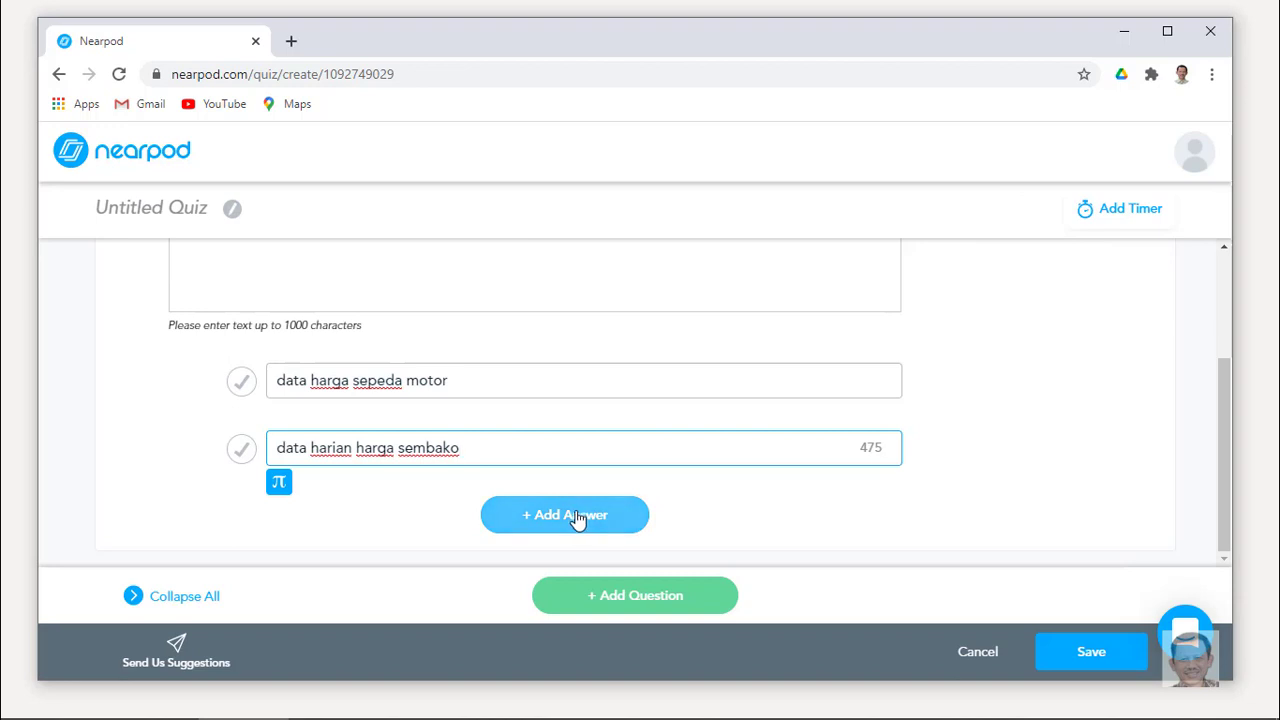
left_click(577, 517)
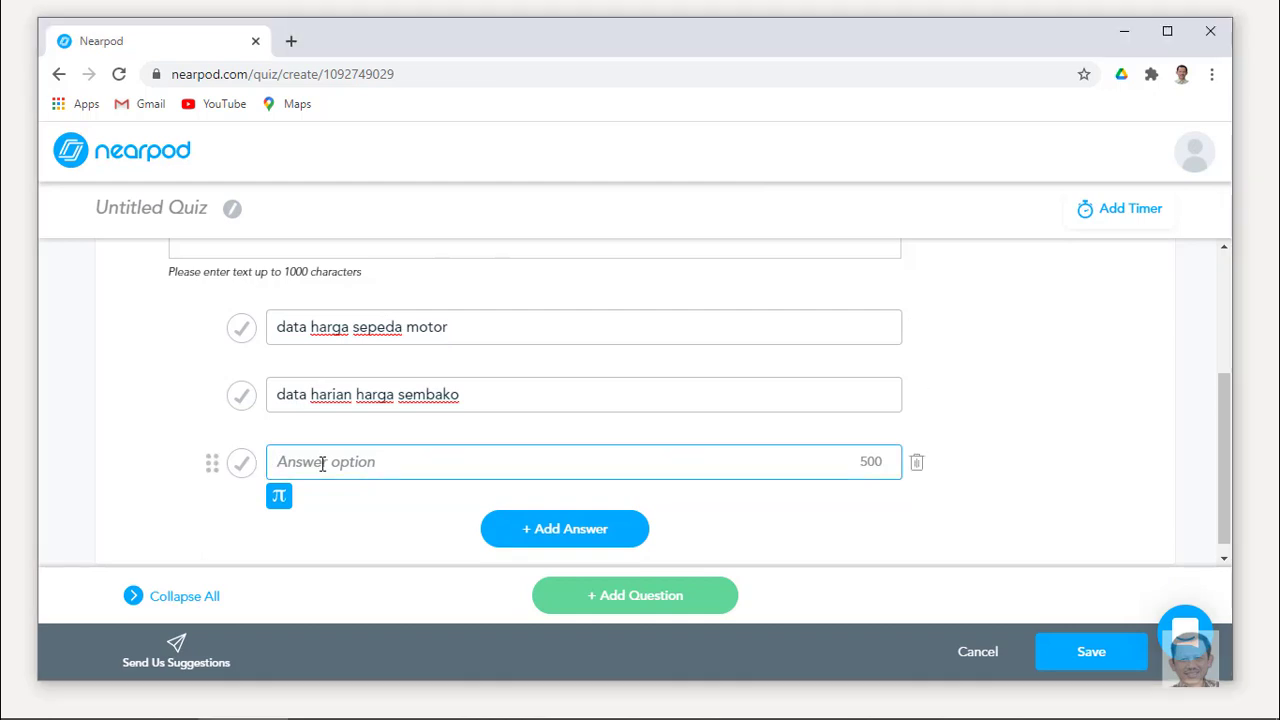
type("data jumlah karyawan di suatu perusahaan")
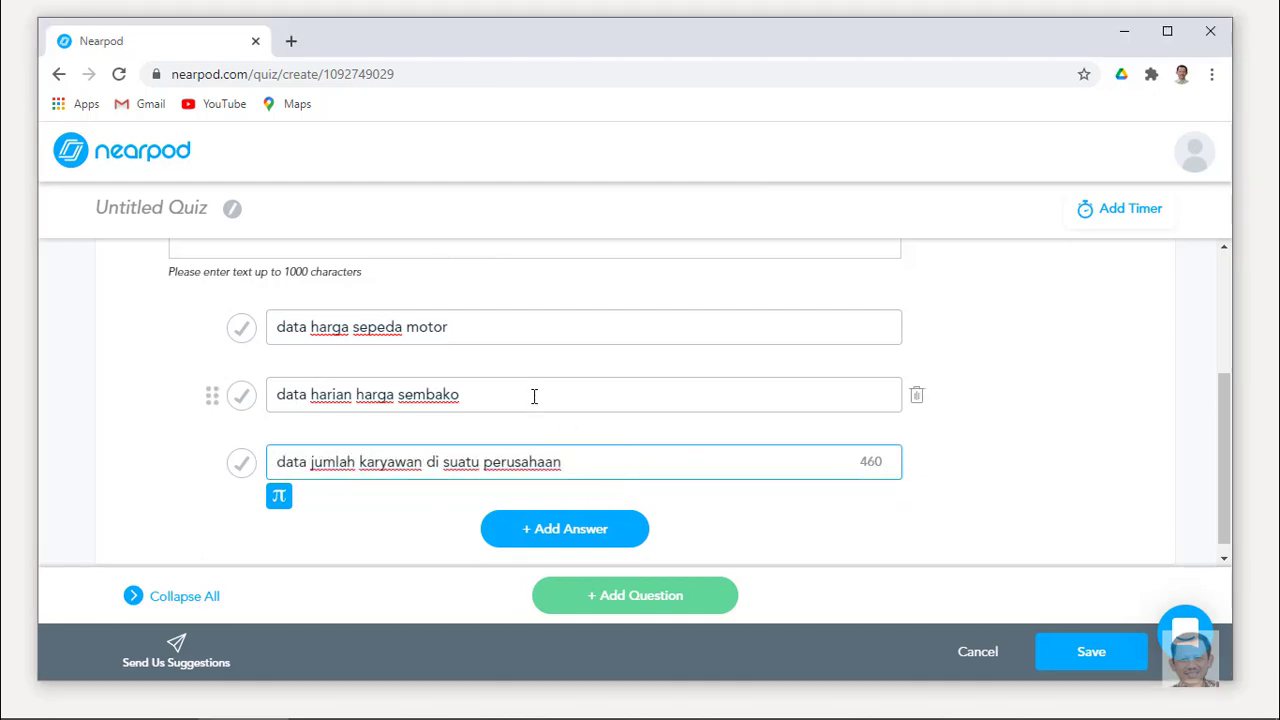
scroll(534, 396, "up", 3)
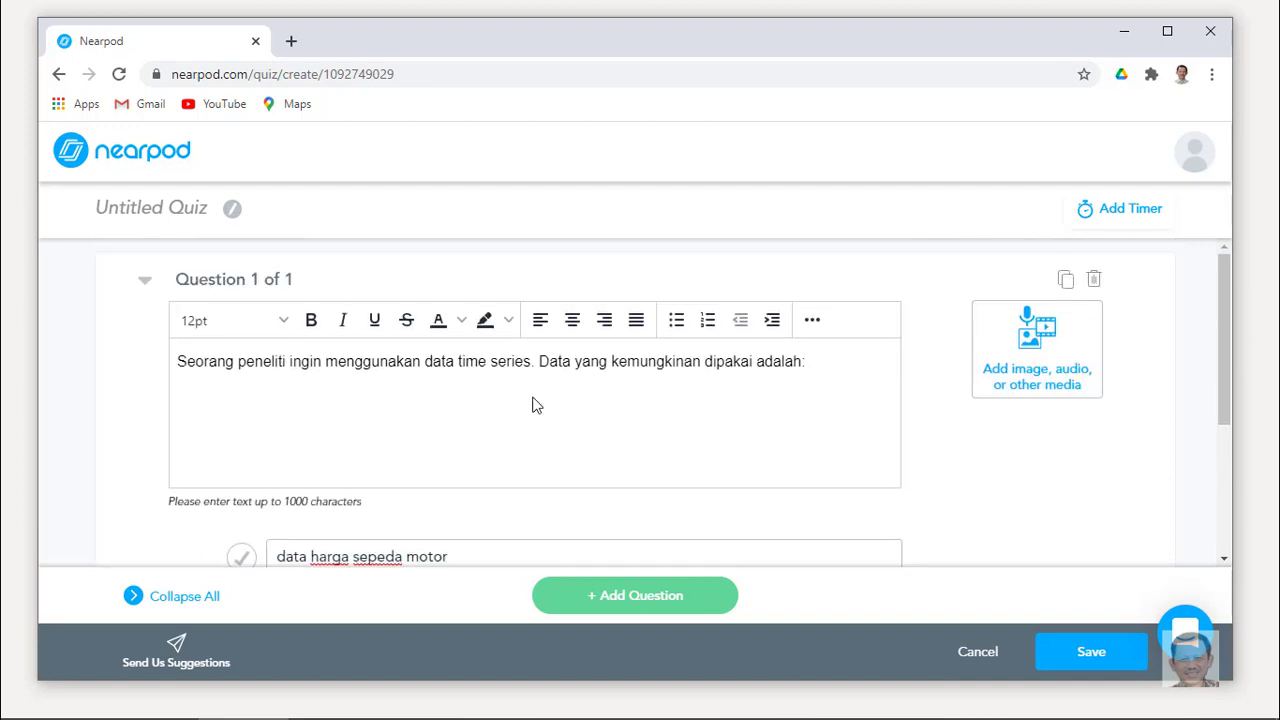
scroll(534, 404, "down", 3)
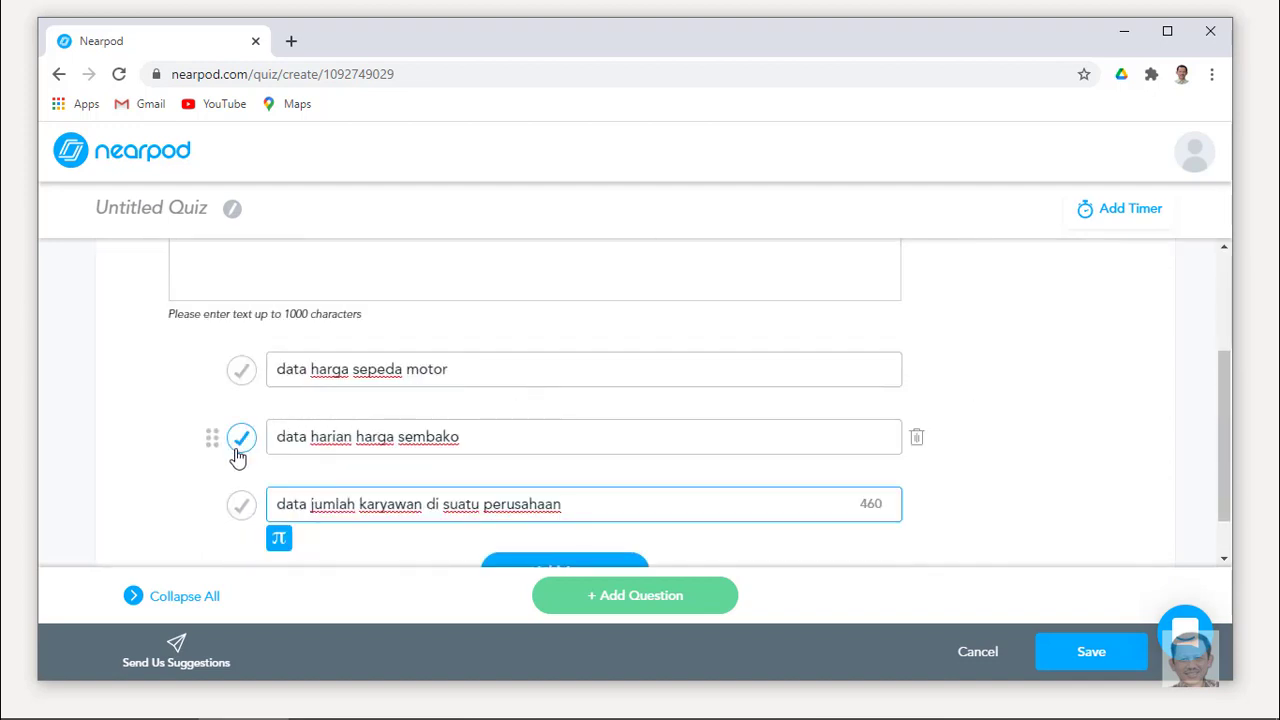
left_click(241, 448)
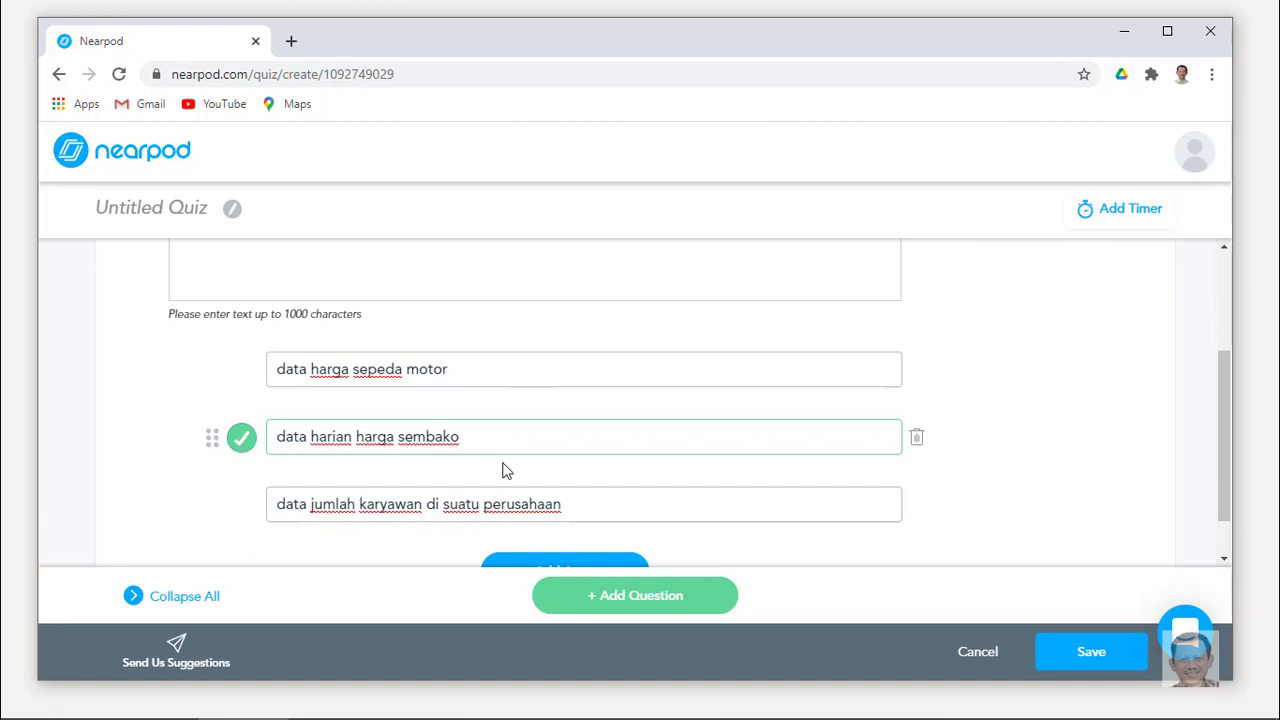
scroll(686, 456, "up", 3)
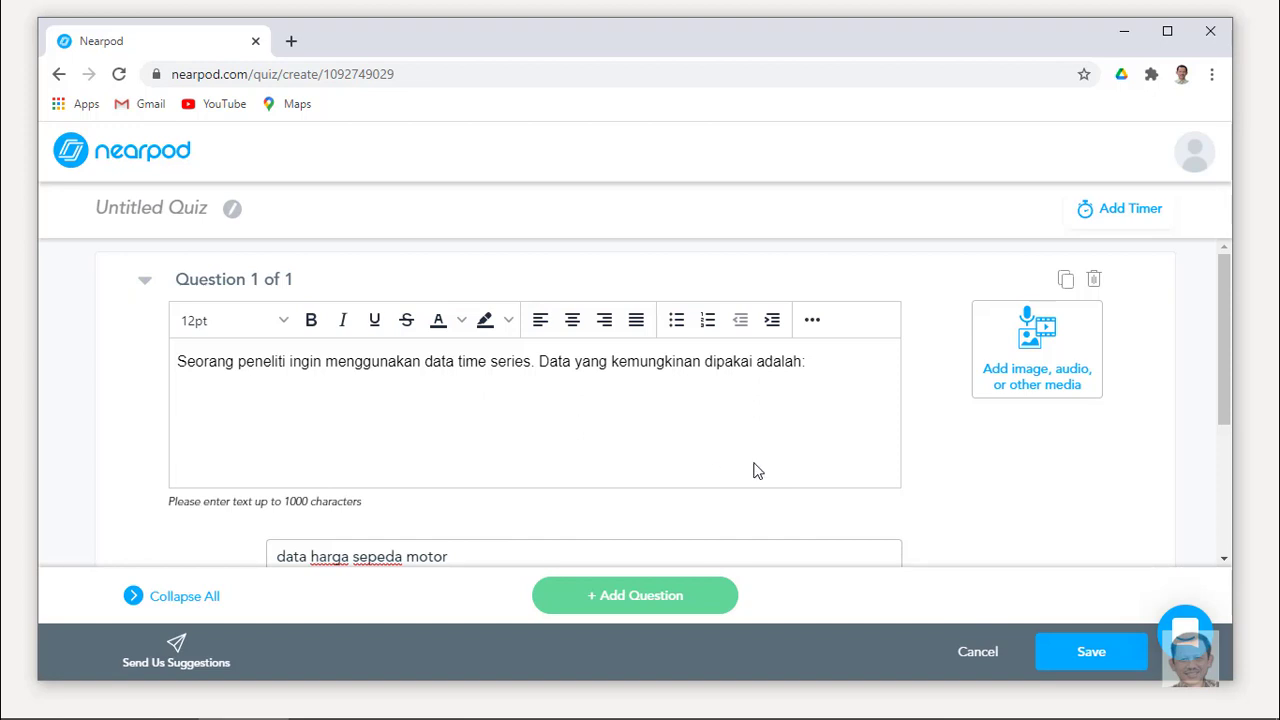
Give the quiz an activity timer of 00 min 30 sec.
left_click(1126, 222)
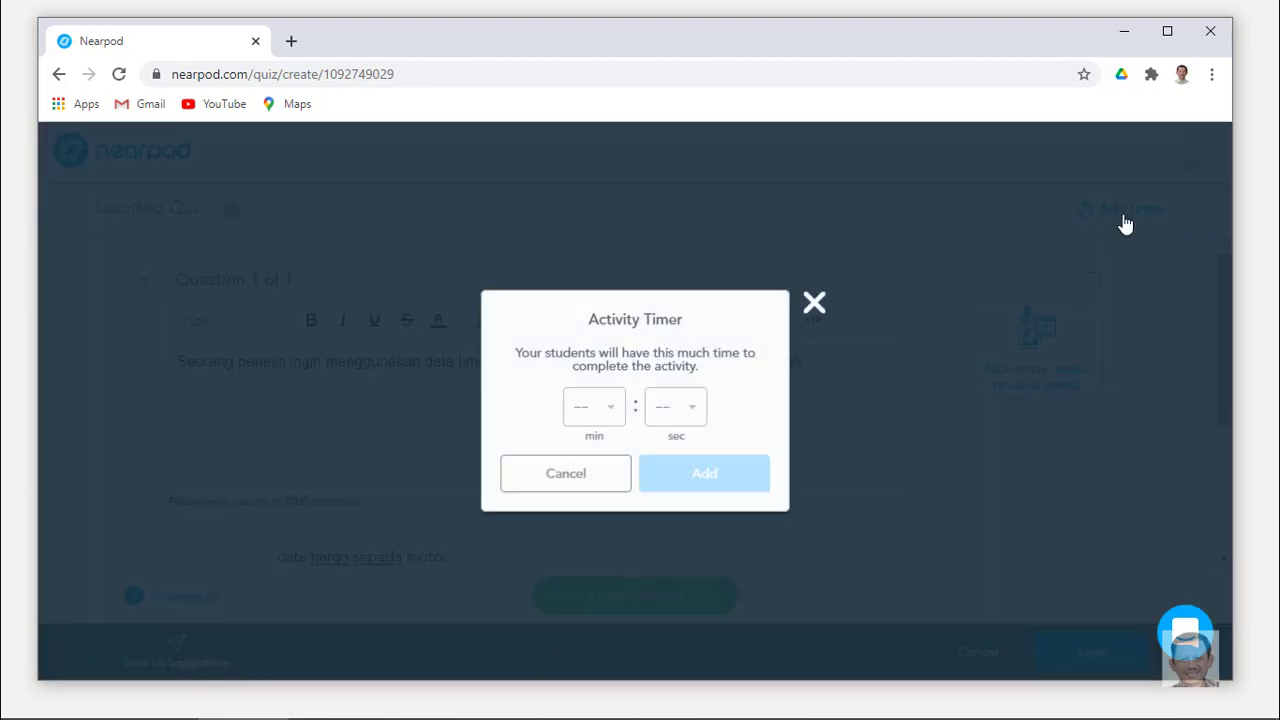
left_click(697, 405)
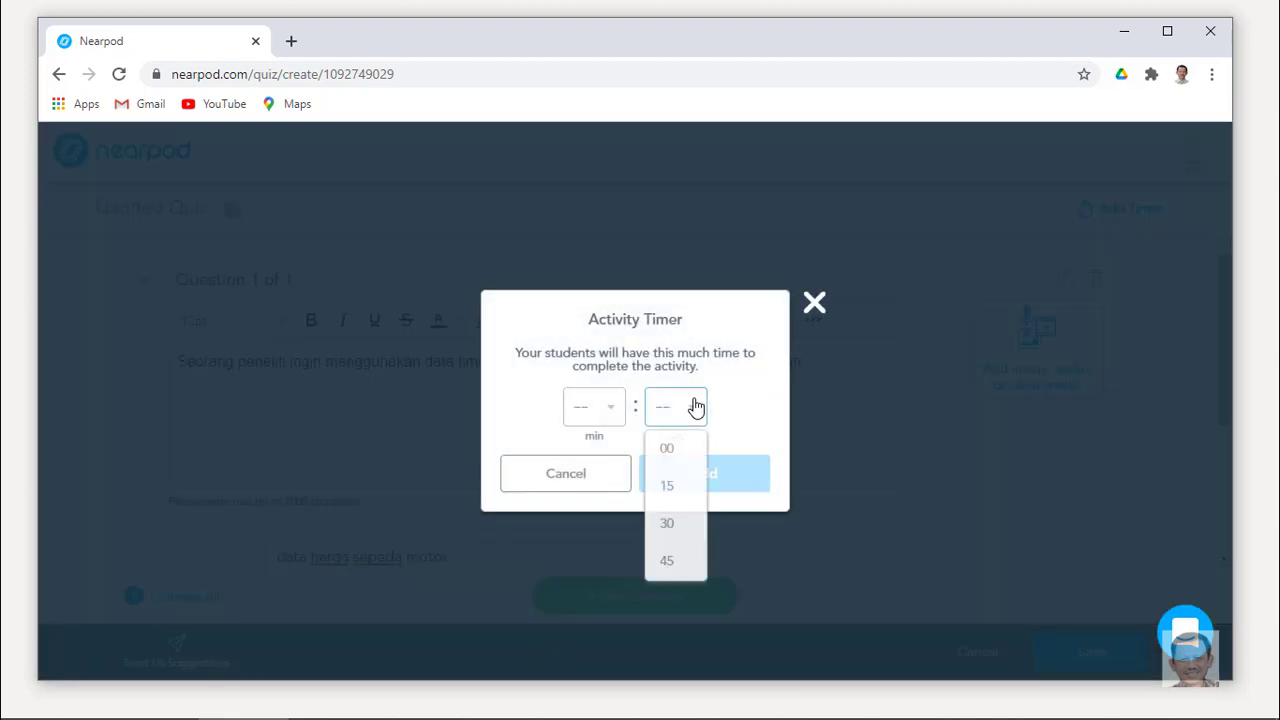
left_click(677, 524)
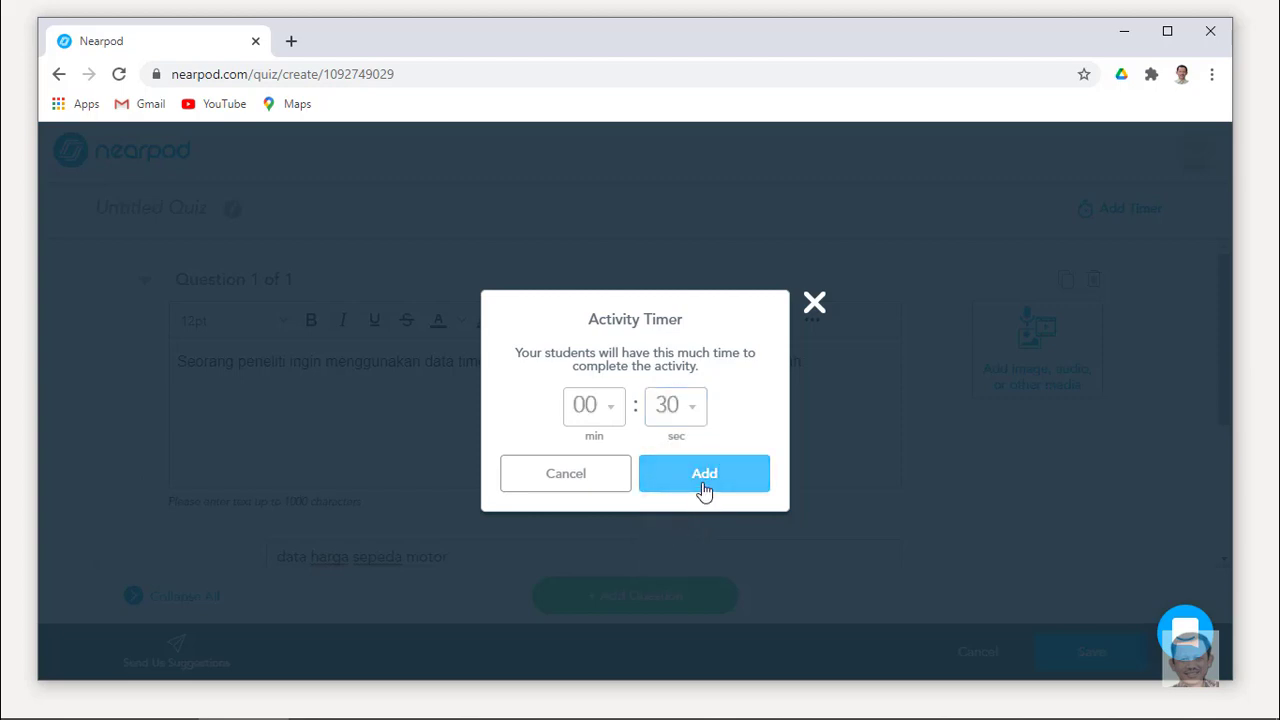
left_click(702, 494)
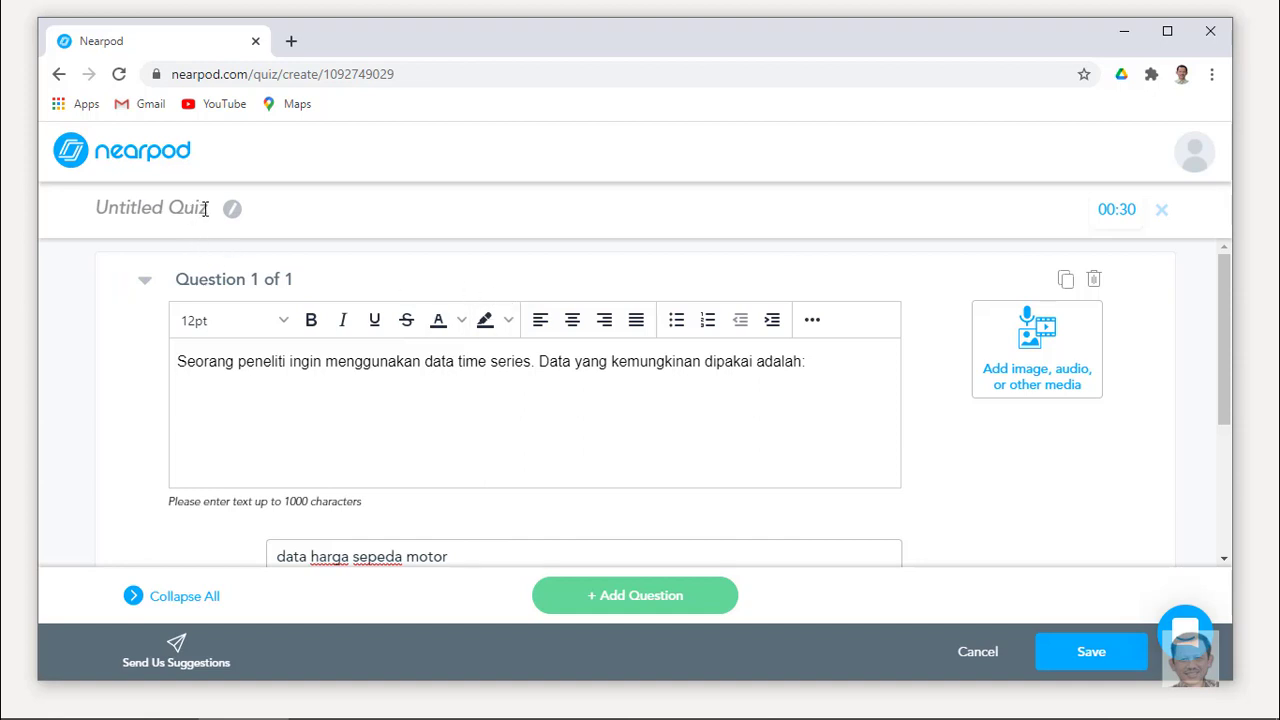
Title the quiz 'Jenis Data' and save it into the lesson as slide 4.
left_click(204, 208)
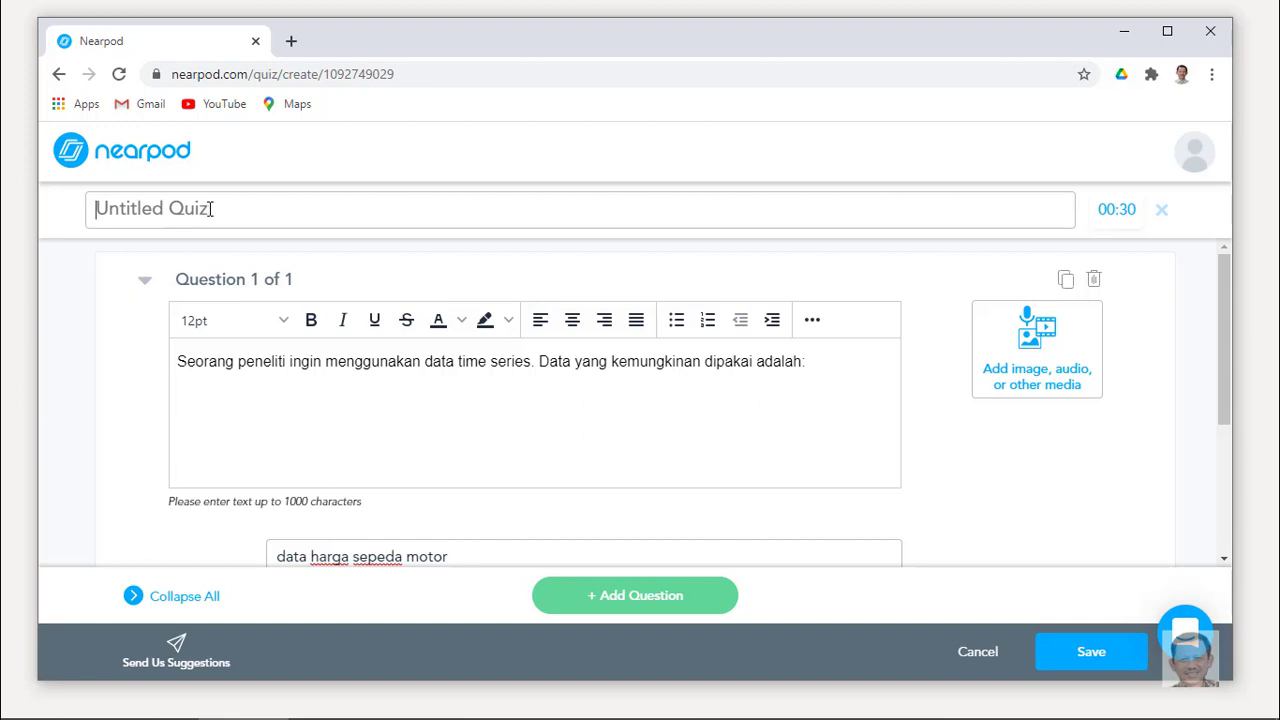
left_click(223, 206)
type("Da")
key("BackSpace")
key("BackSpace")
type("J")
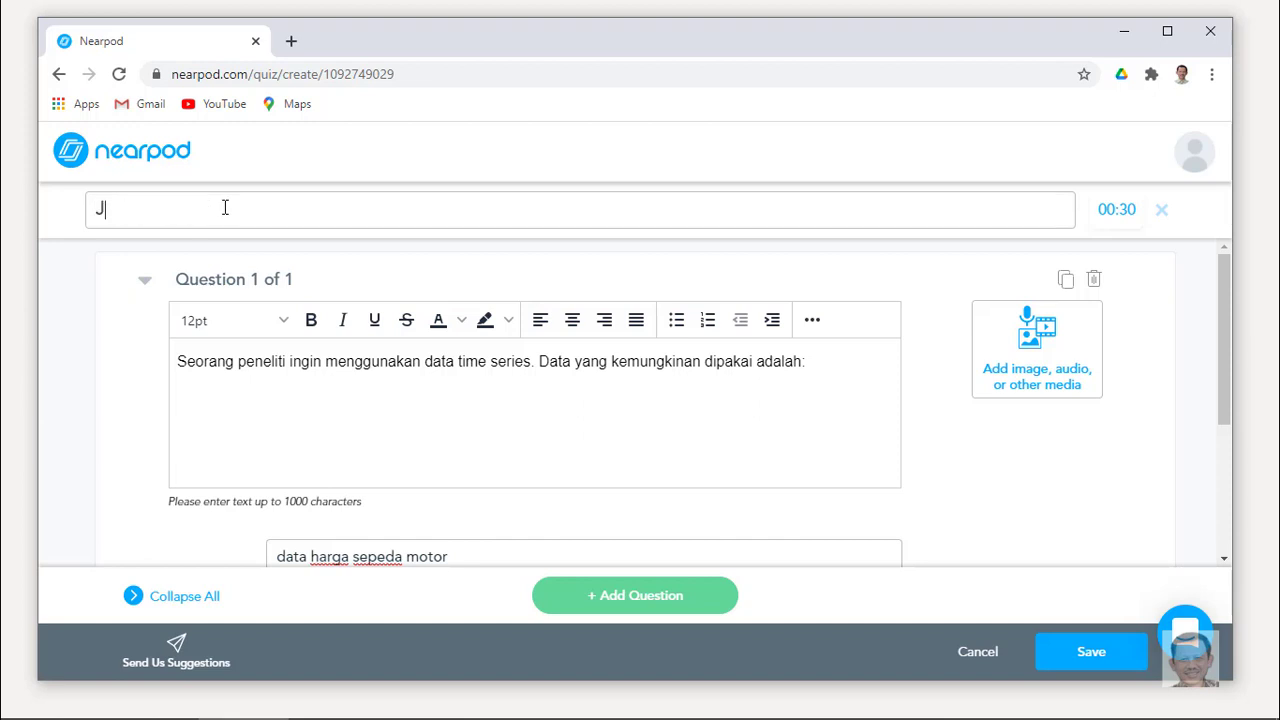
type("enis Data")
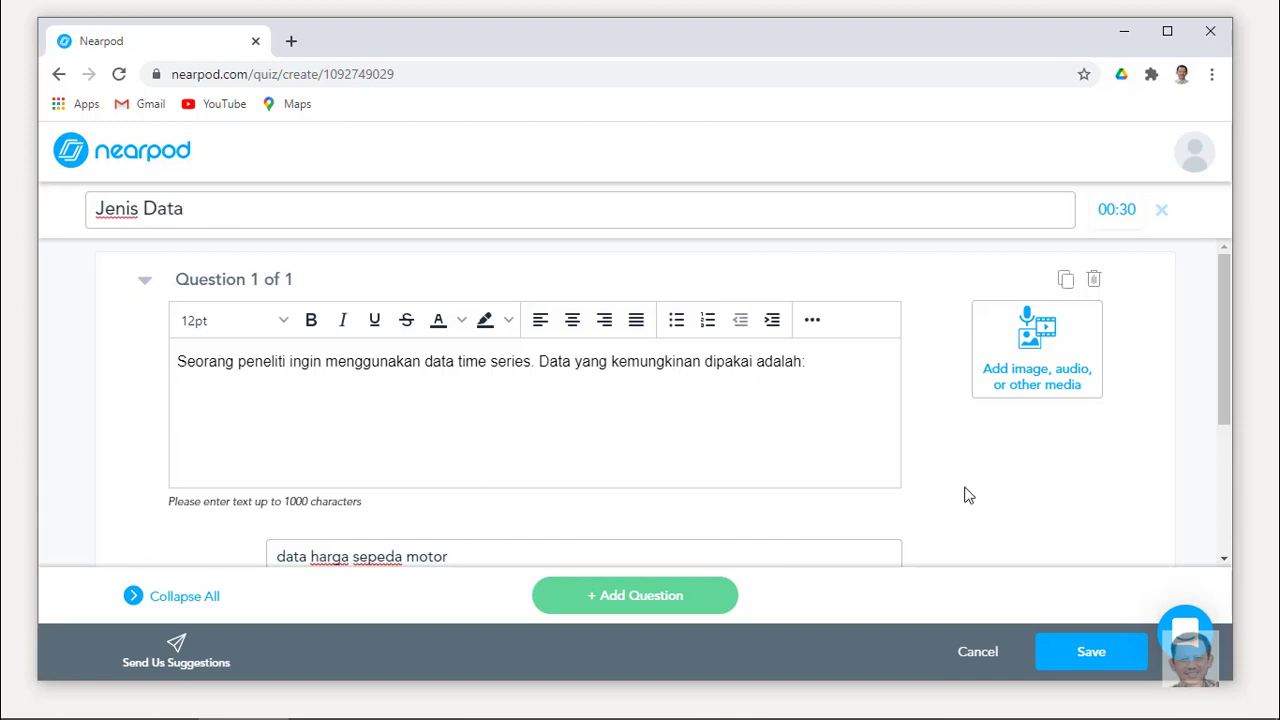
left_click(1085, 655)
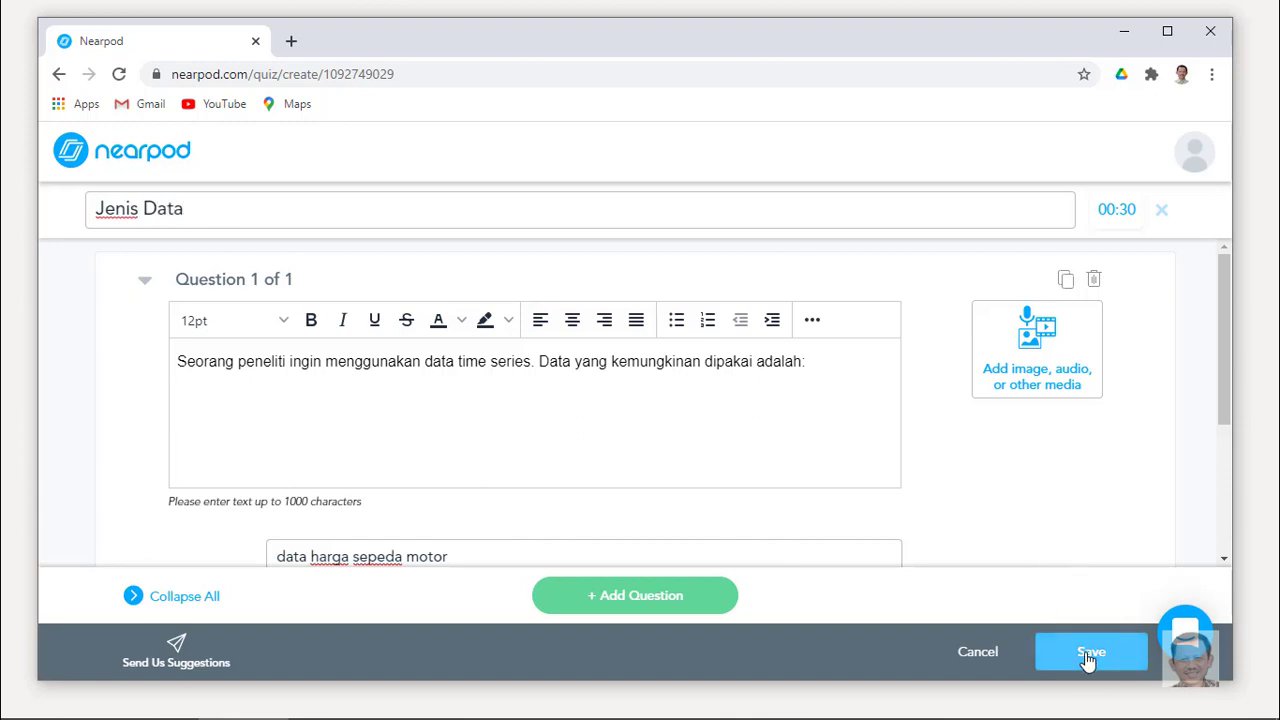
scroll(1000, 560, "down", 1)
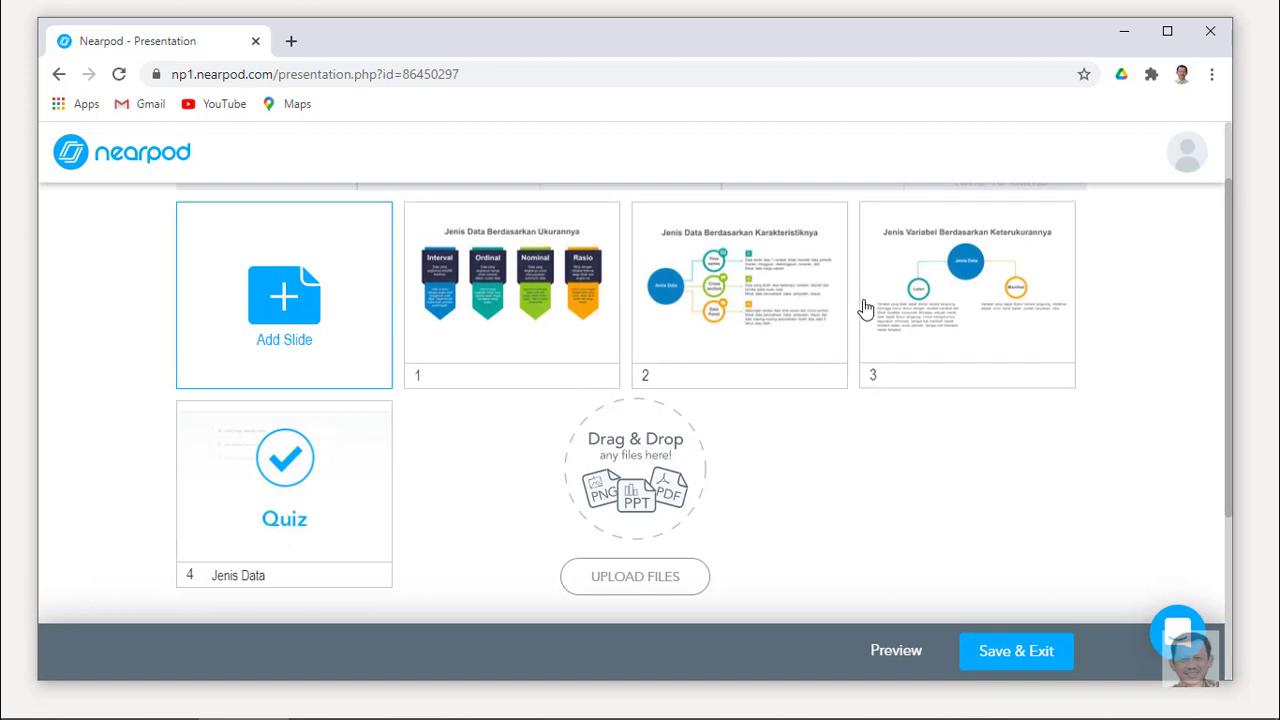
Move the Jenis Data quiz into slide 3, dismiss the notice, and begin adding a slide.
left_click(385, 468)
left_click_drag(385, 468, 945, 280)
left_click(808, 387)
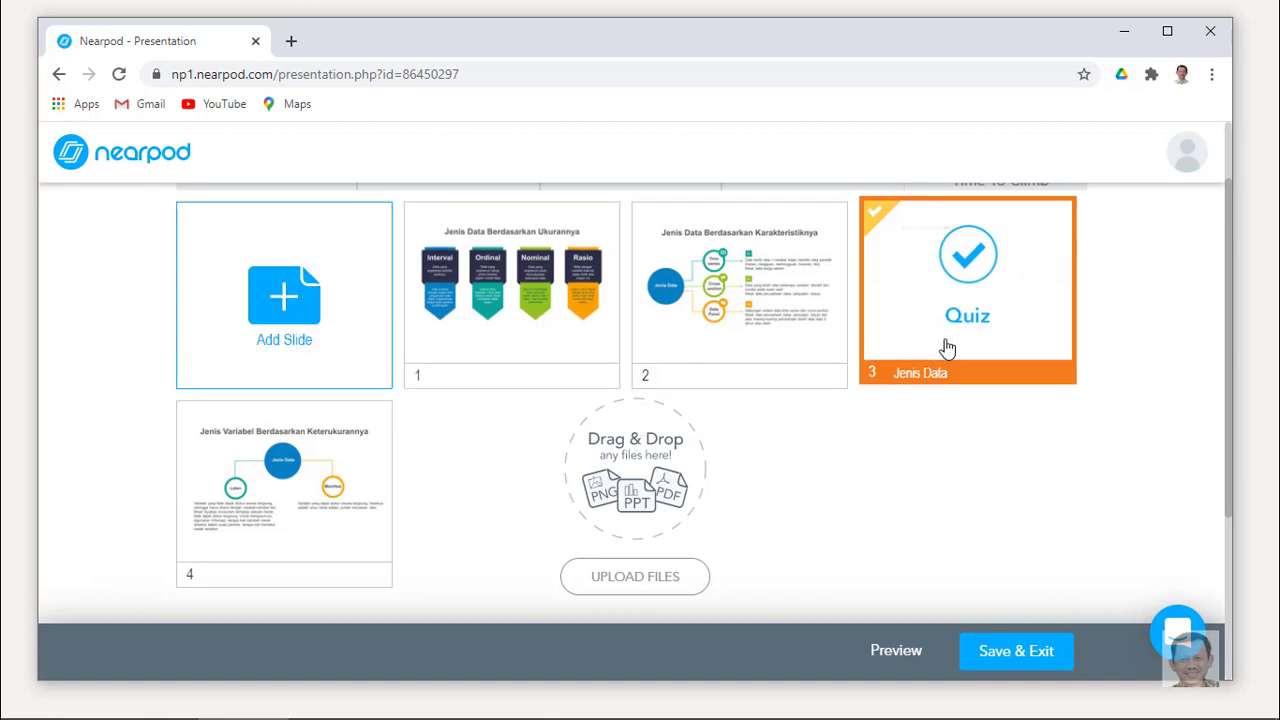
left_click(338, 322)
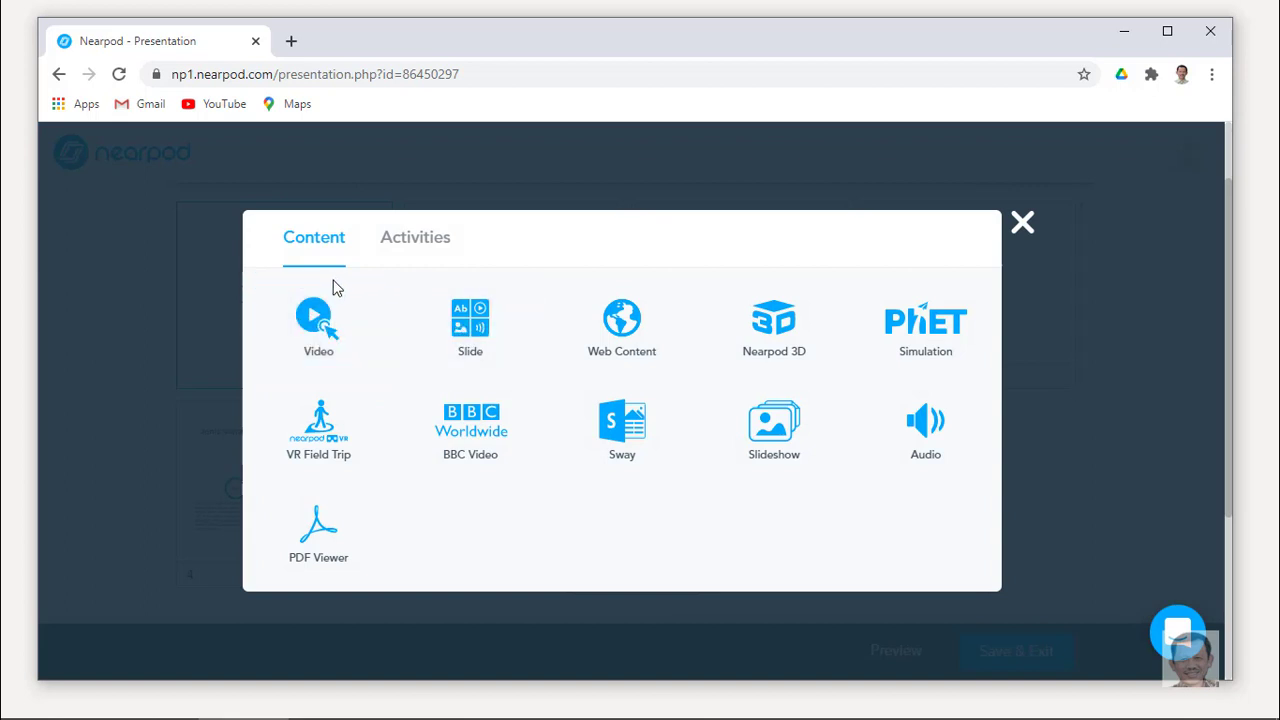
Create a new Matching Pairs activity from the Activities options.
left_click(416, 244)
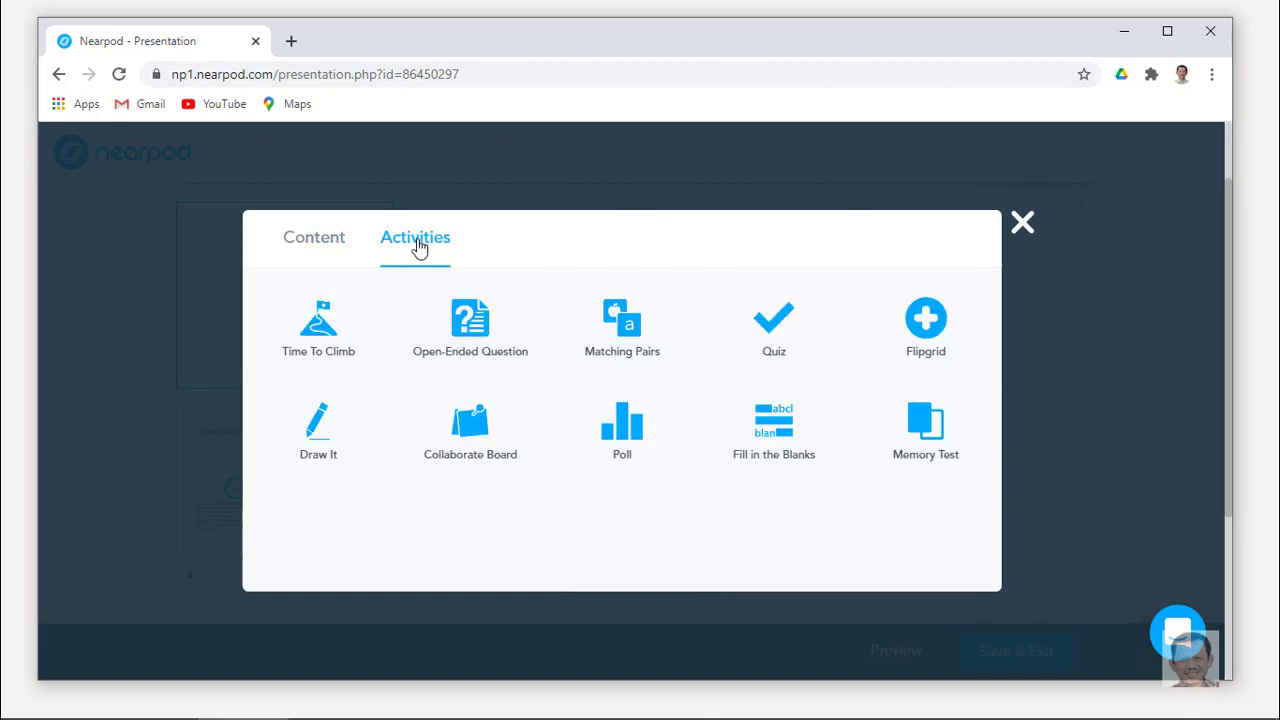
left_click(633, 334)
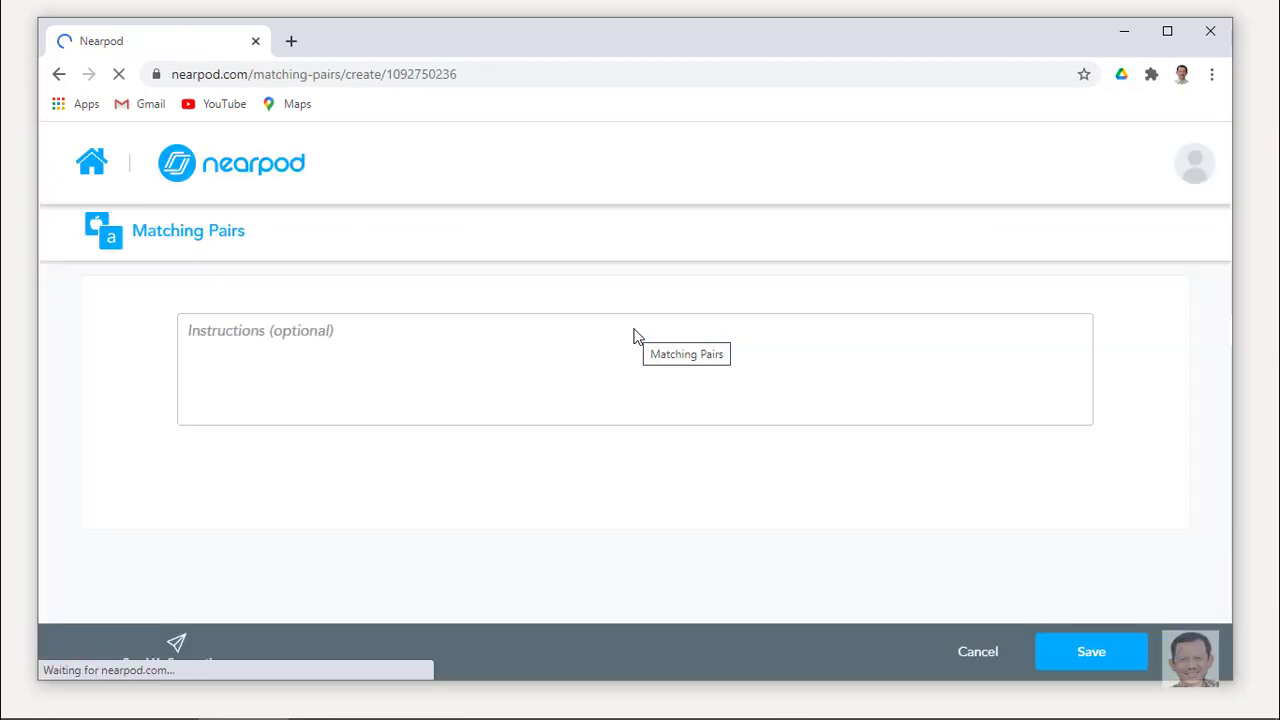
Write the 'Jodohkan objek-objek berikut ini…' instructions and open an empty Pair 1.
left_click(410, 309)
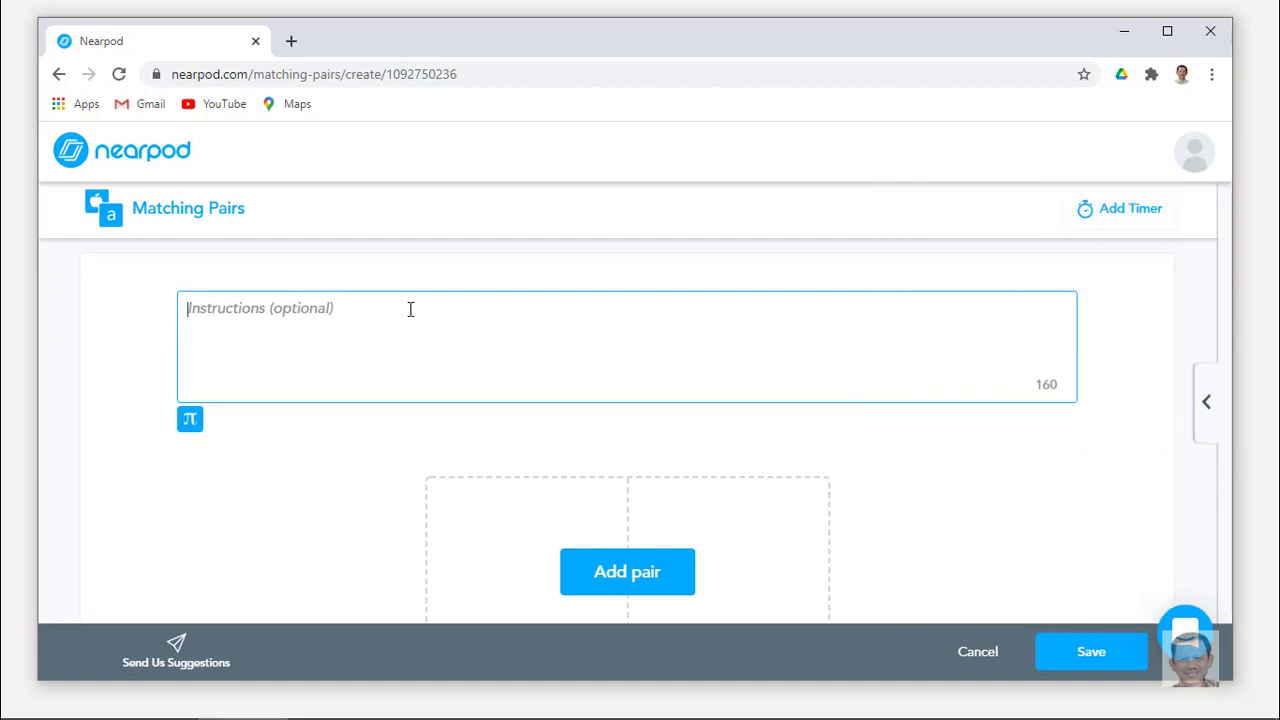
type("Jodohkan o")
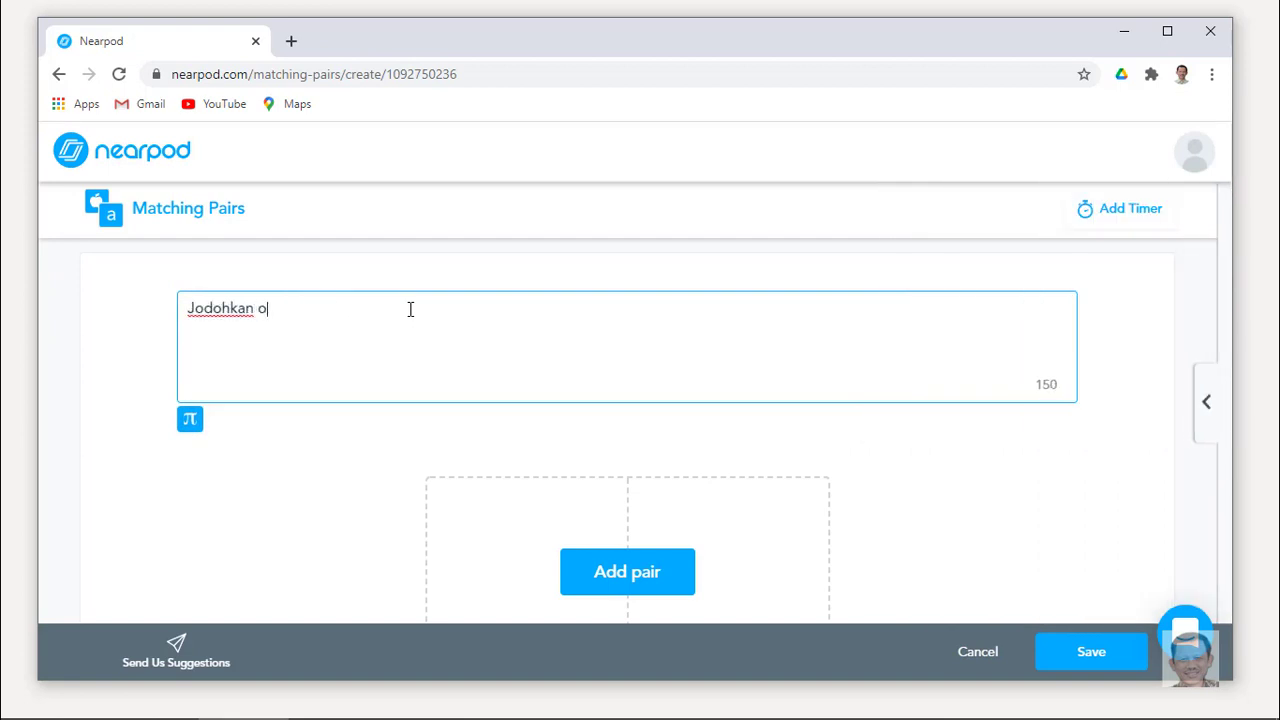
type("bjek-objek berikut i")
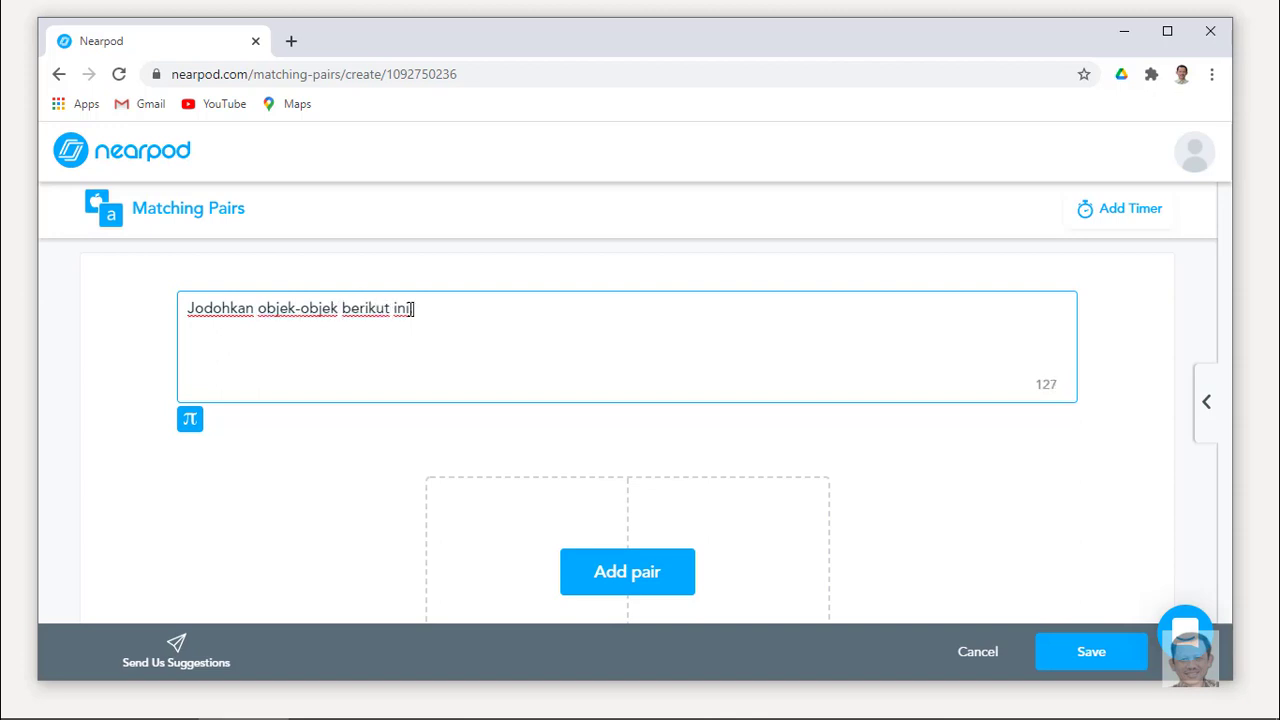
type("ni. Caranya: se")
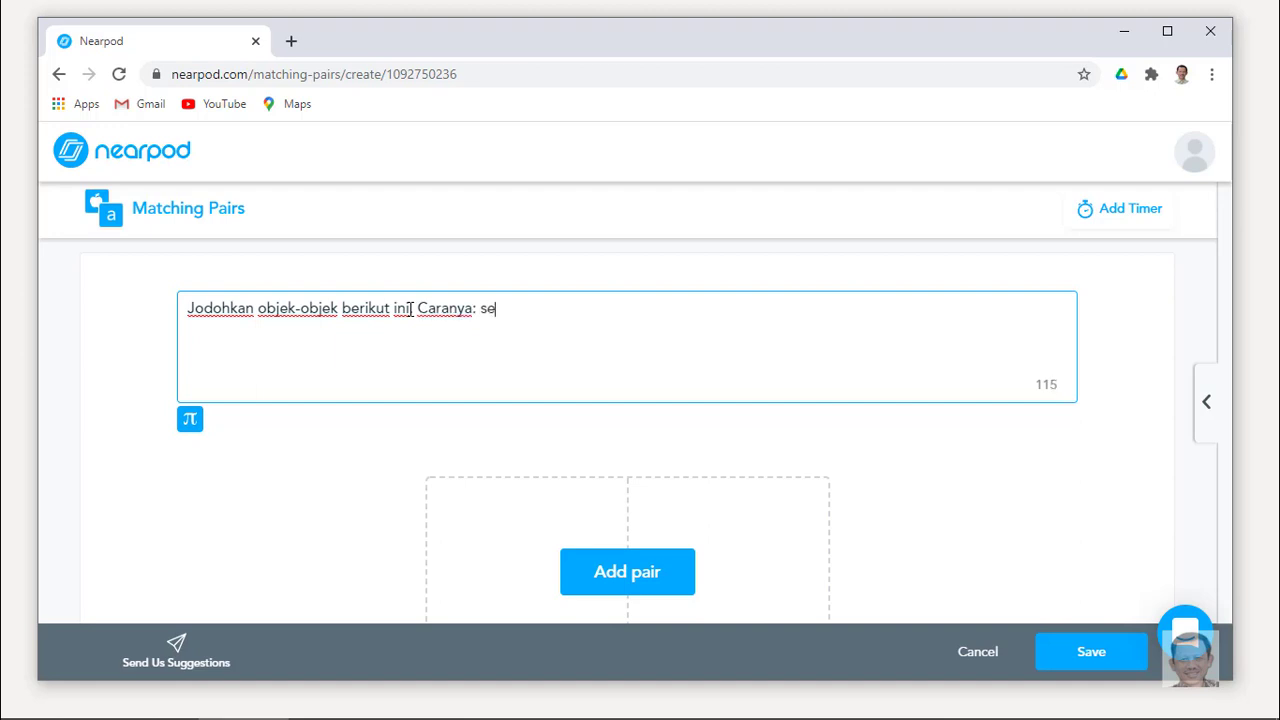
type("ntuh atau klik objek pertama dan ")
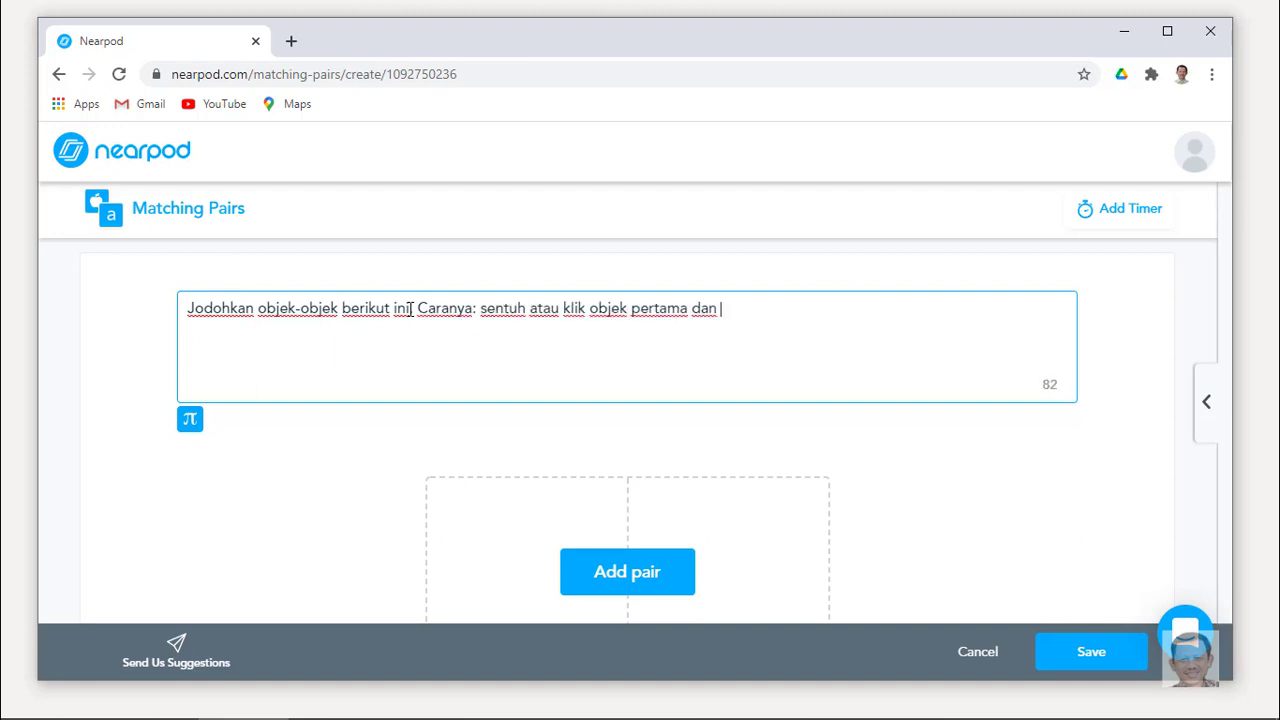
type("dilanjutkan dengan objek yang kedua atau pasangannya.")
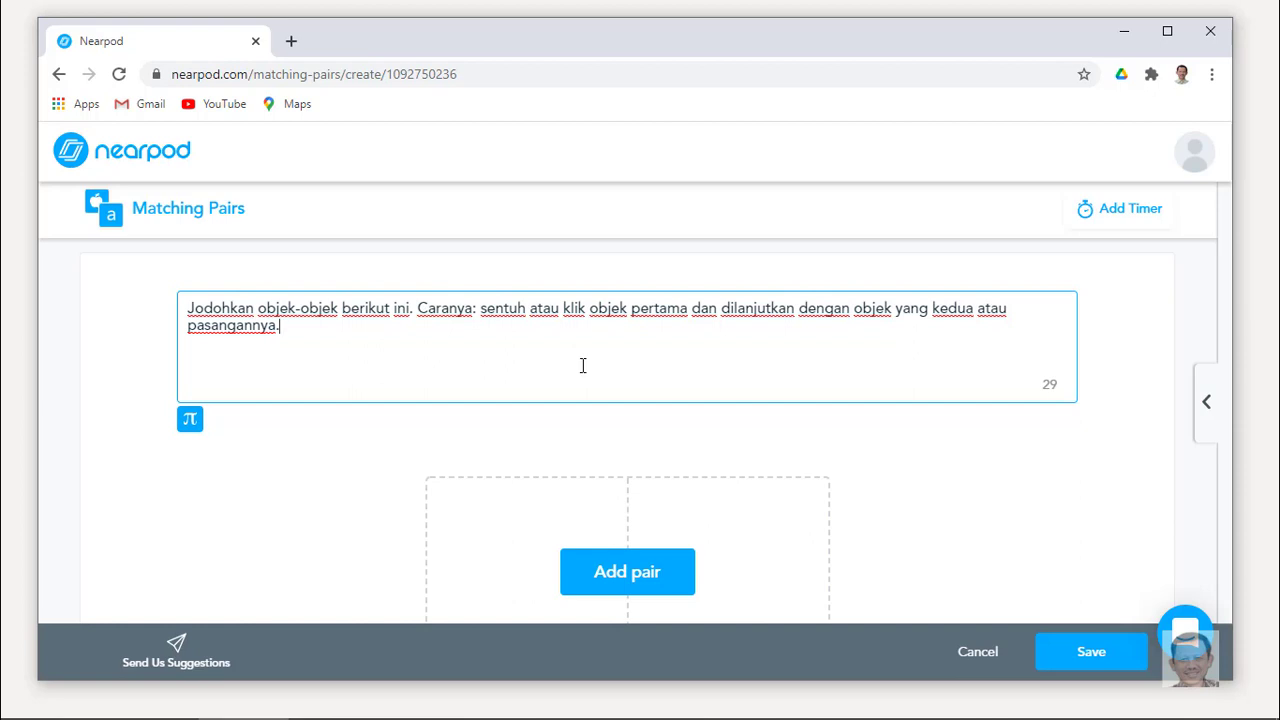
scroll(585, 368, "down", 1)
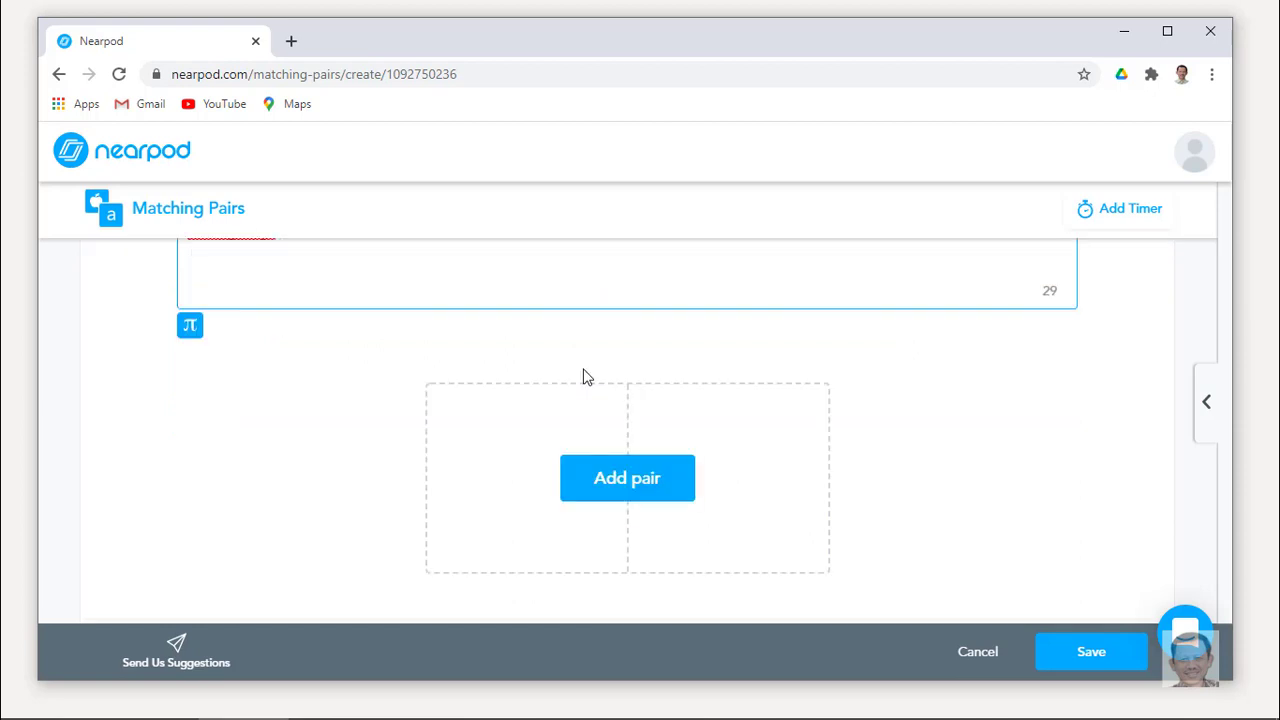
left_click(600, 479)
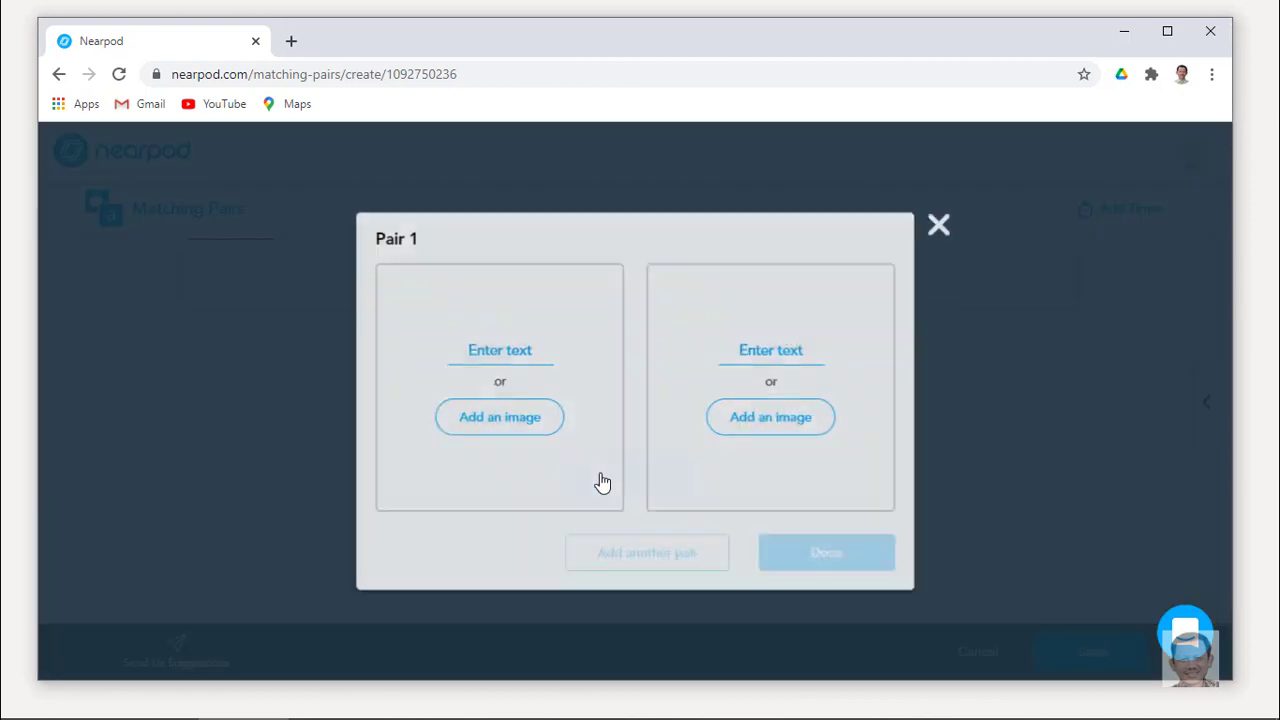
Create the pairs Time Series–Kurs valuta asing and Cross section–Regresi OLS.
left_click(530, 355)
type("Time Series")
left_click(796, 352)
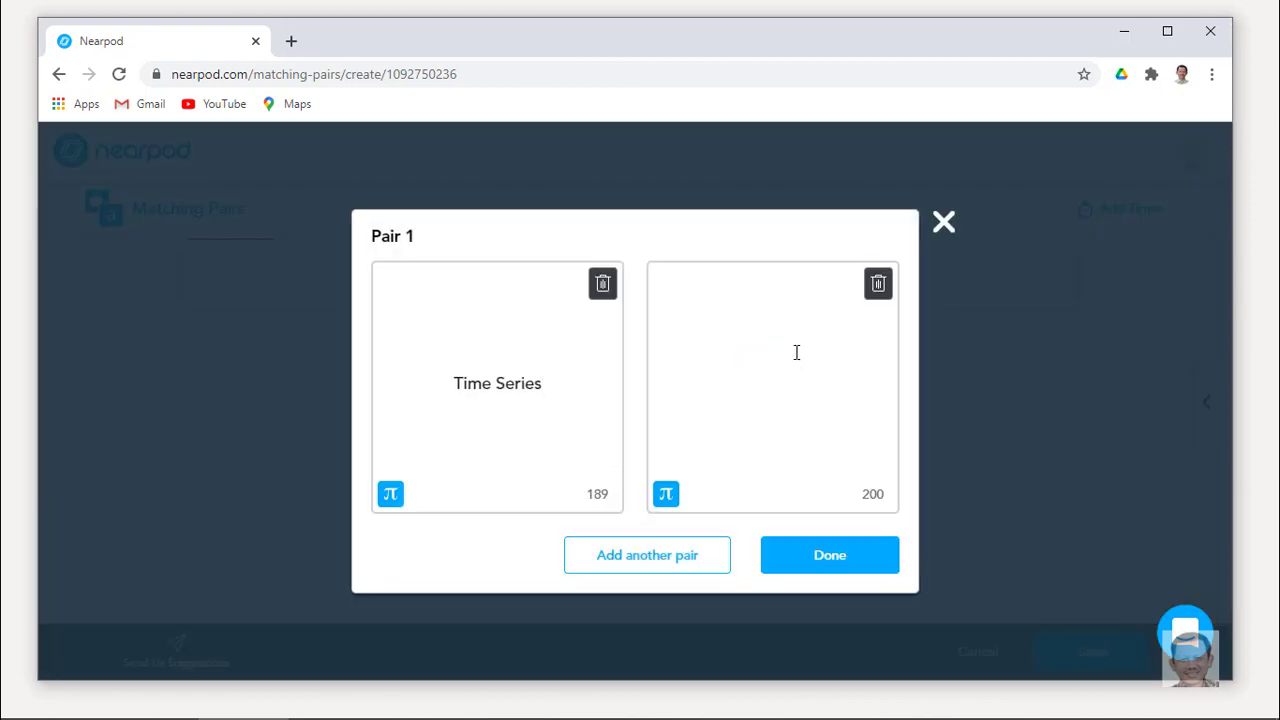
type("Kurs valuta asing")
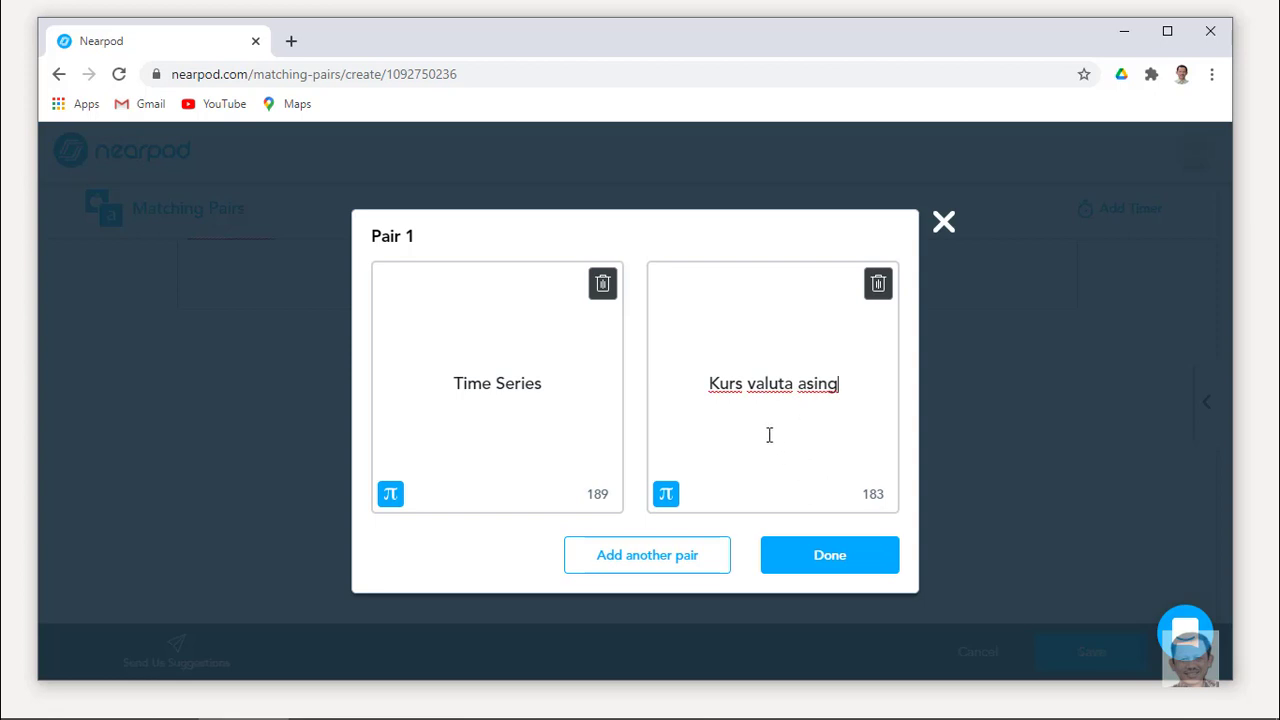
left_click(668, 562)
left_click(534, 346)
type("Cross section")
left_click(794, 351)
type("Regresi B")
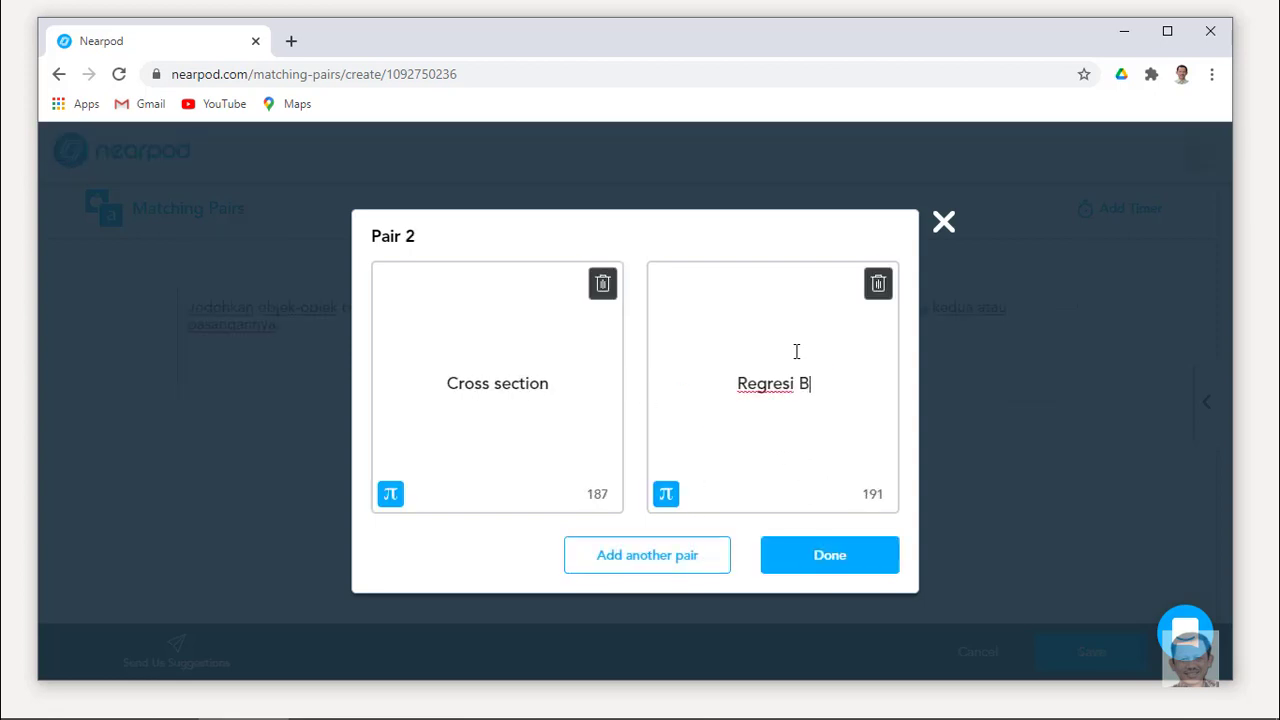
left_click(666, 557)
Add the third pair Data panel–Cross Section + Time Series and discard the empty Pair 4.
left_click(534, 350)
type("Data panel")
left_click(778, 351)
type("Cross Section + Time")
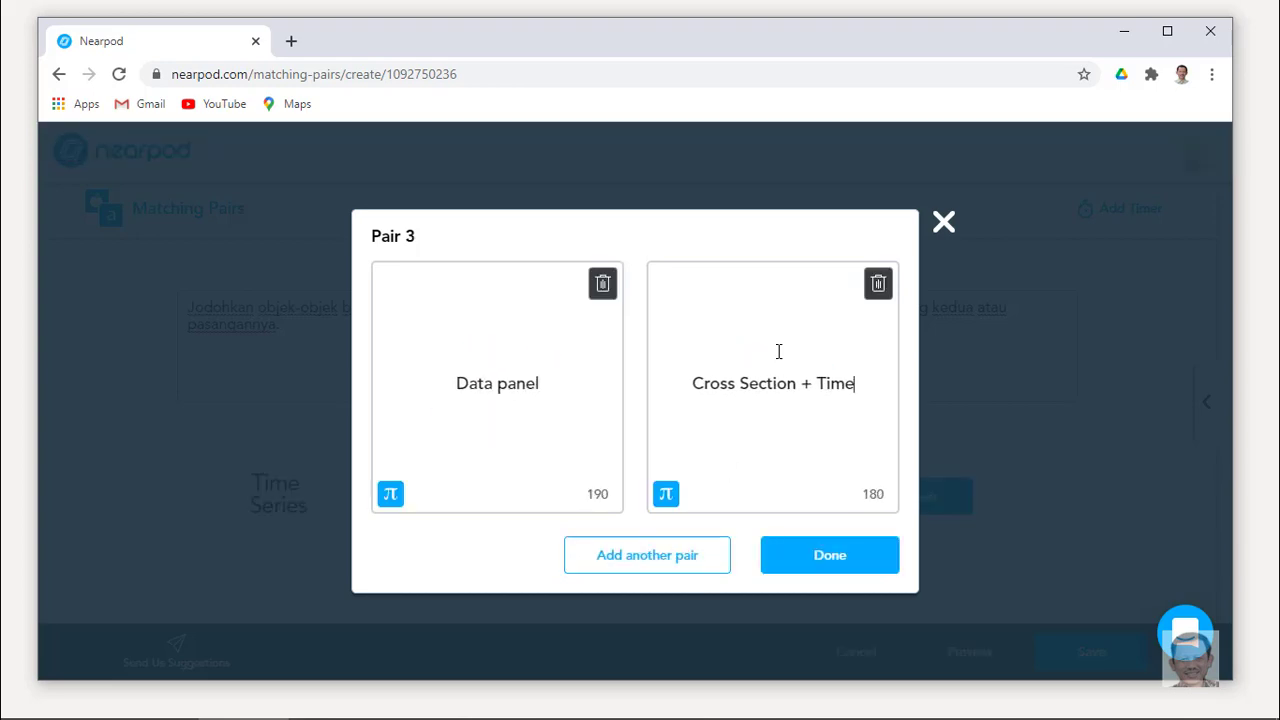
type(" Series")
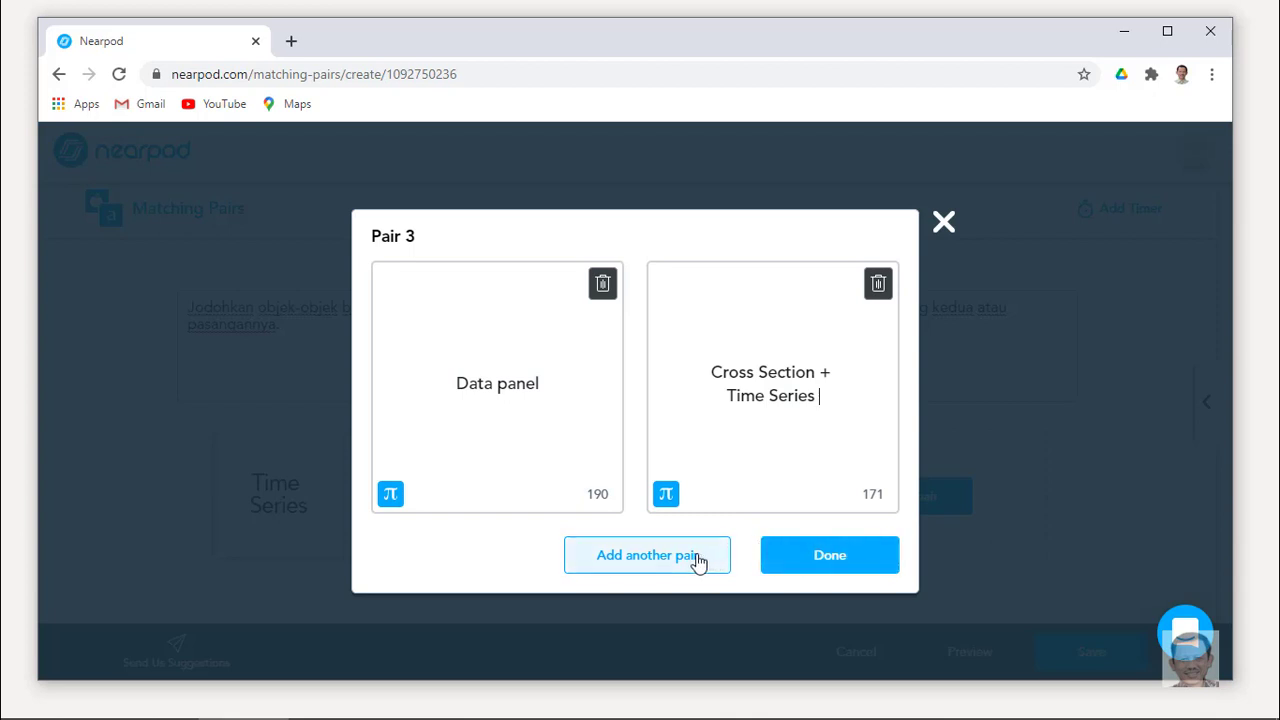
left_click(697, 557)
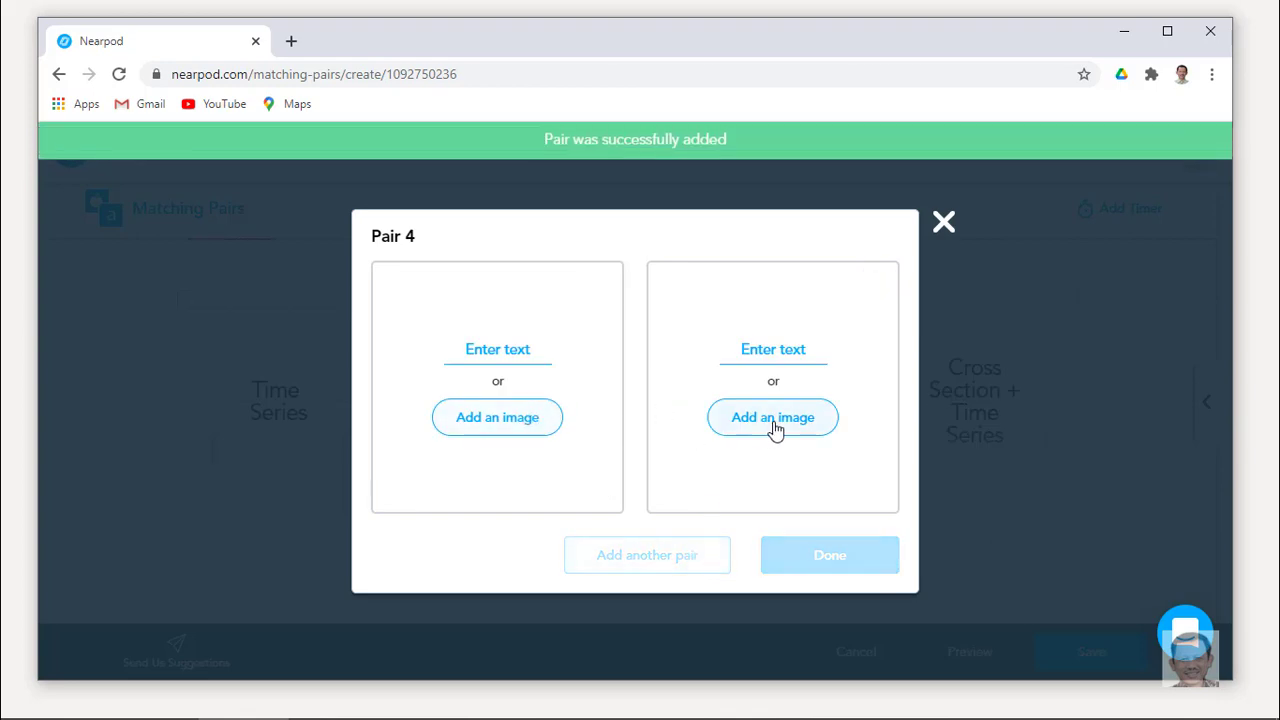
left_click(942, 225)
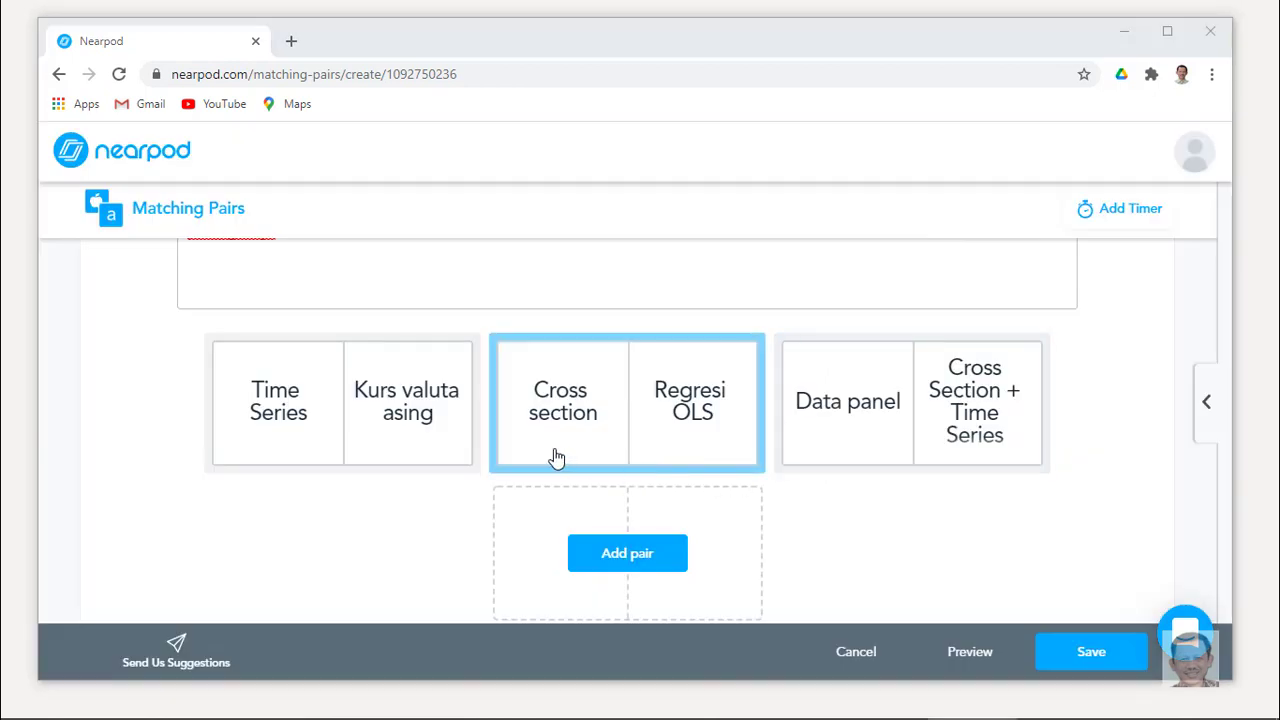
Give the Matching Pairs activity a 30-second timer and preview it.
left_click(1122, 220)
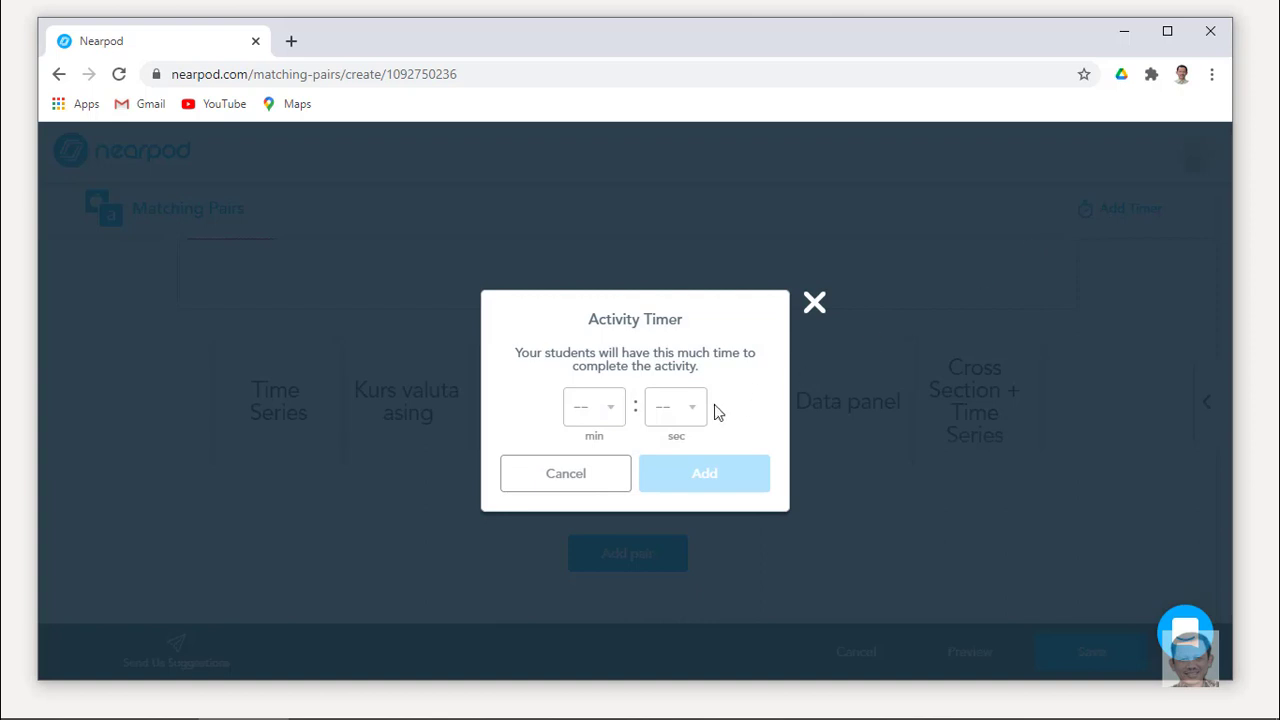
left_click(689, 414)
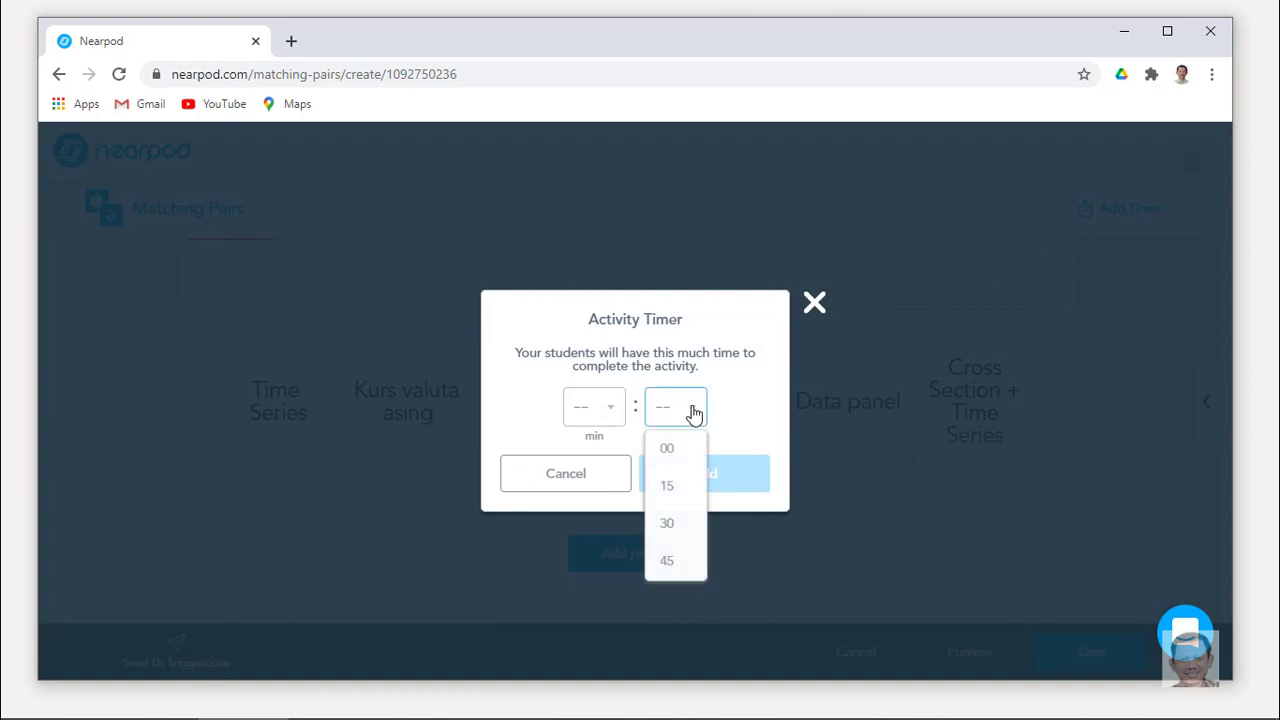
left_click(673, 524)
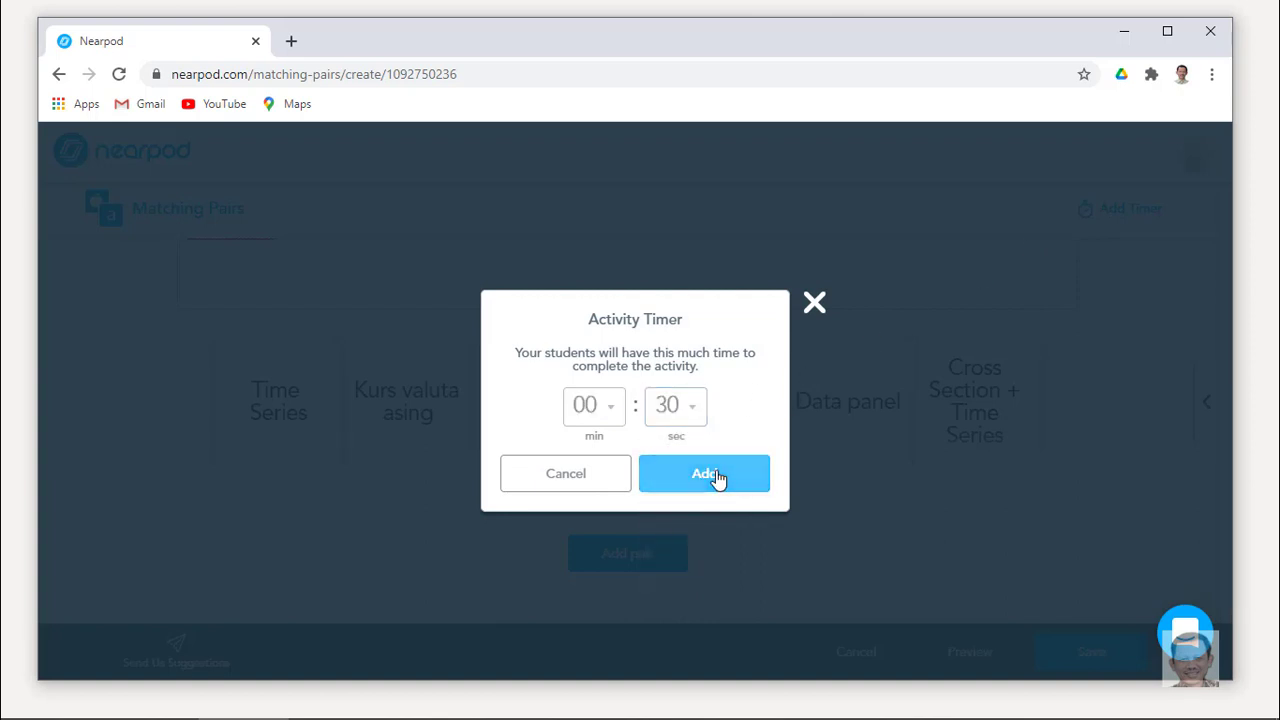
left_click(712, 476)
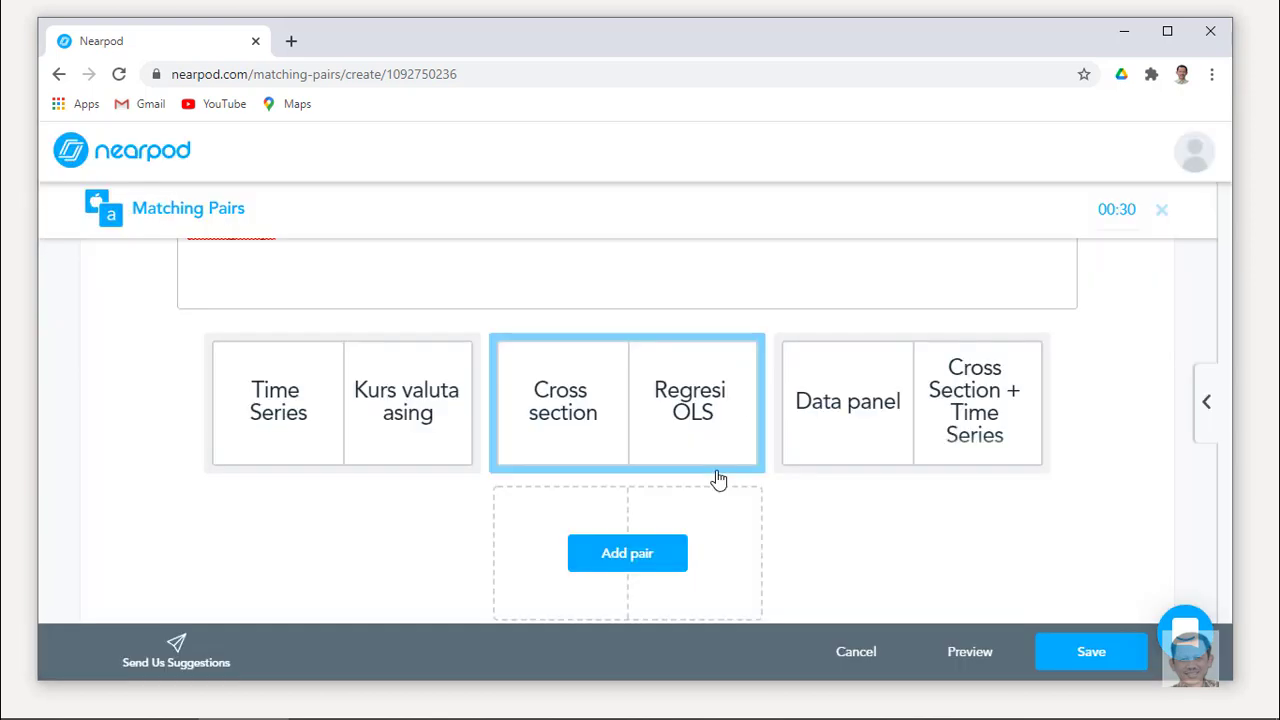
left_click(967, 655)
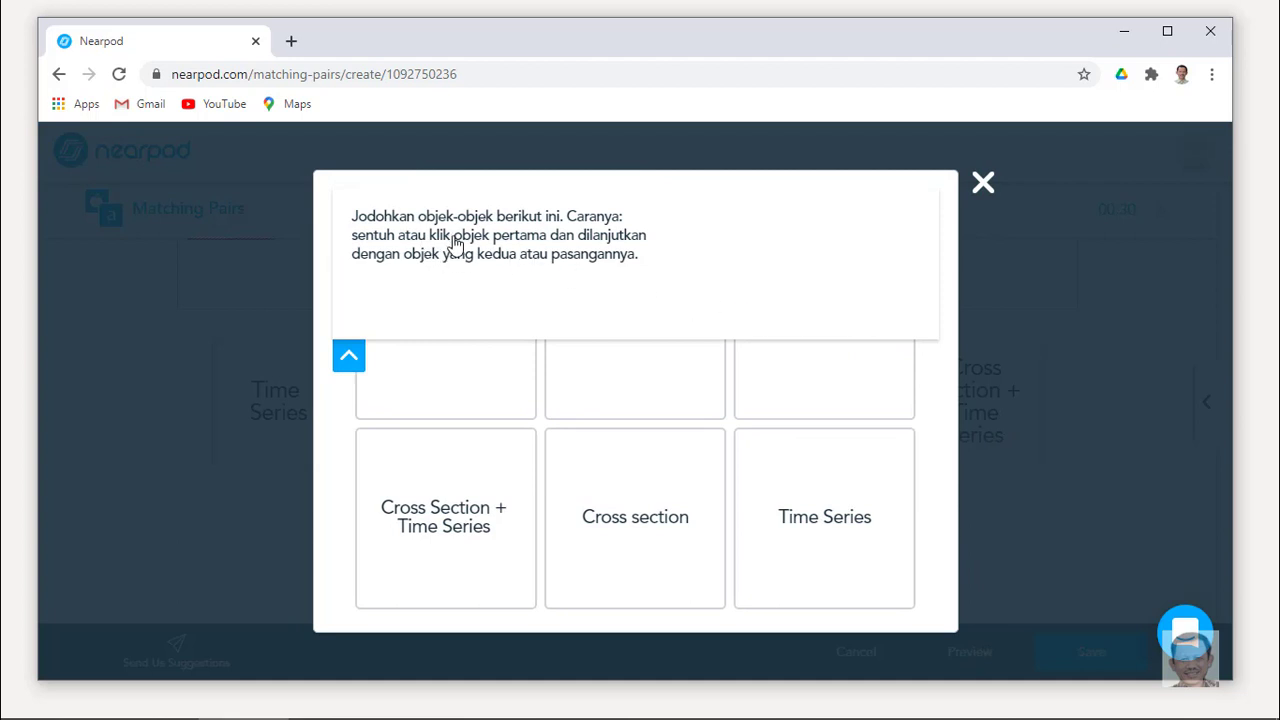
In the preview, match Cross section–Regresi OLS, Time Series–Kurs valuta asing and Data panel–Cross Section + Time Series.
left_click(652, 268)
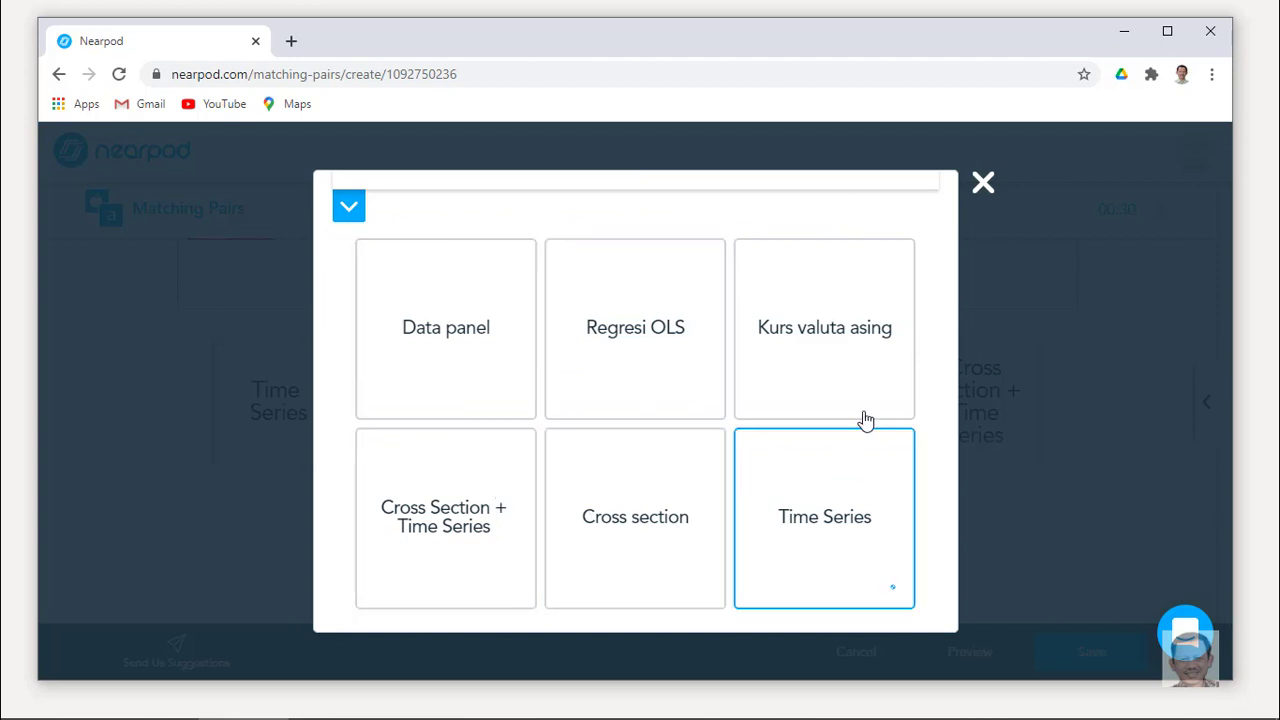
left_click(637, 523)
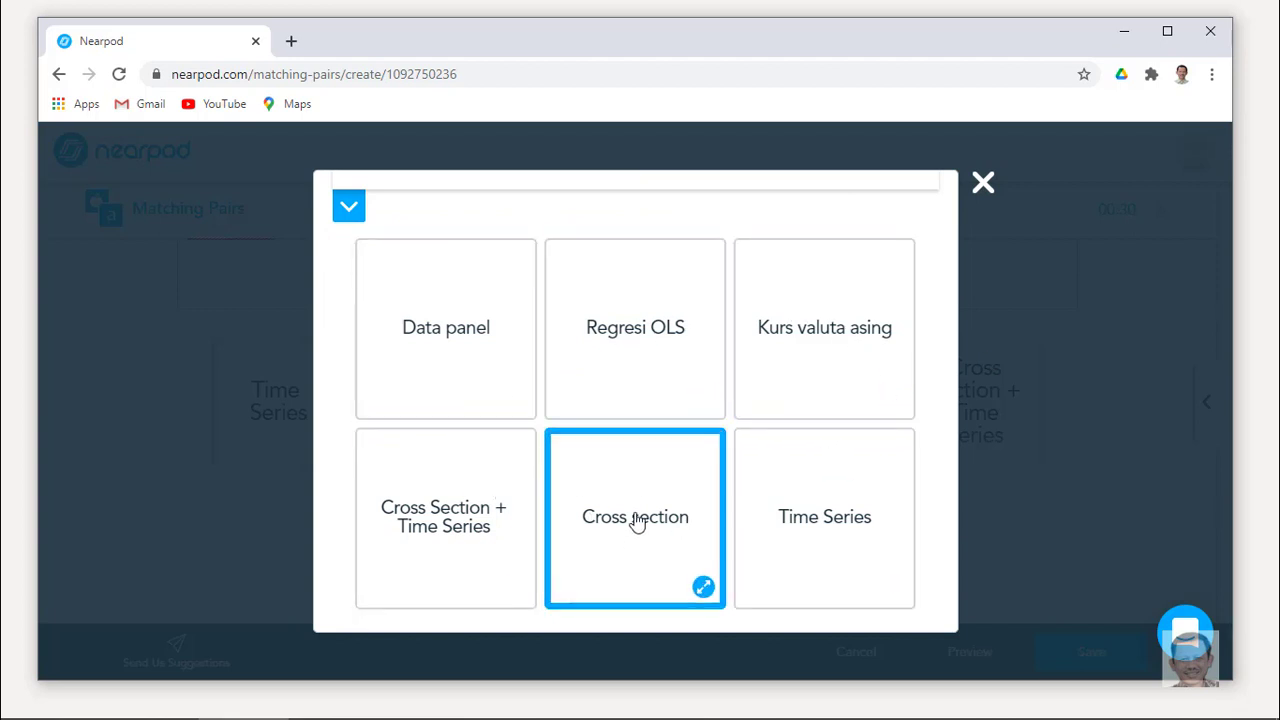
left_click(656, 341)
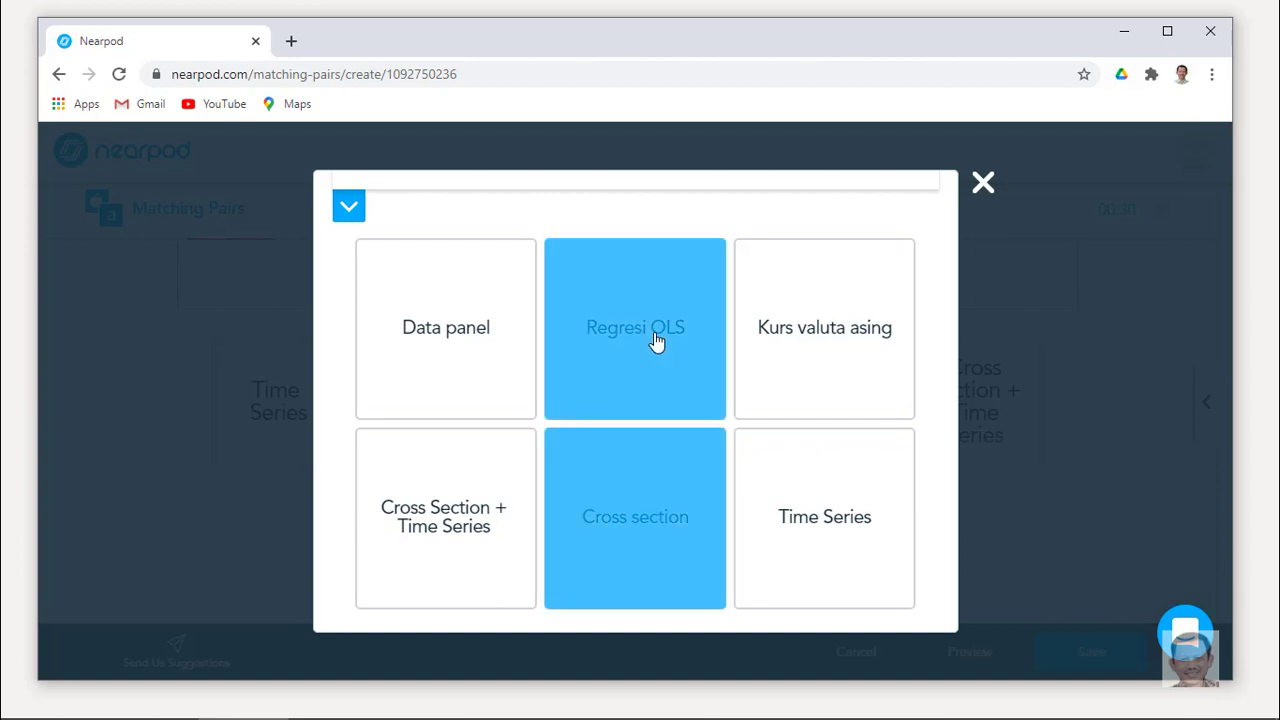
left_click(821, 338)
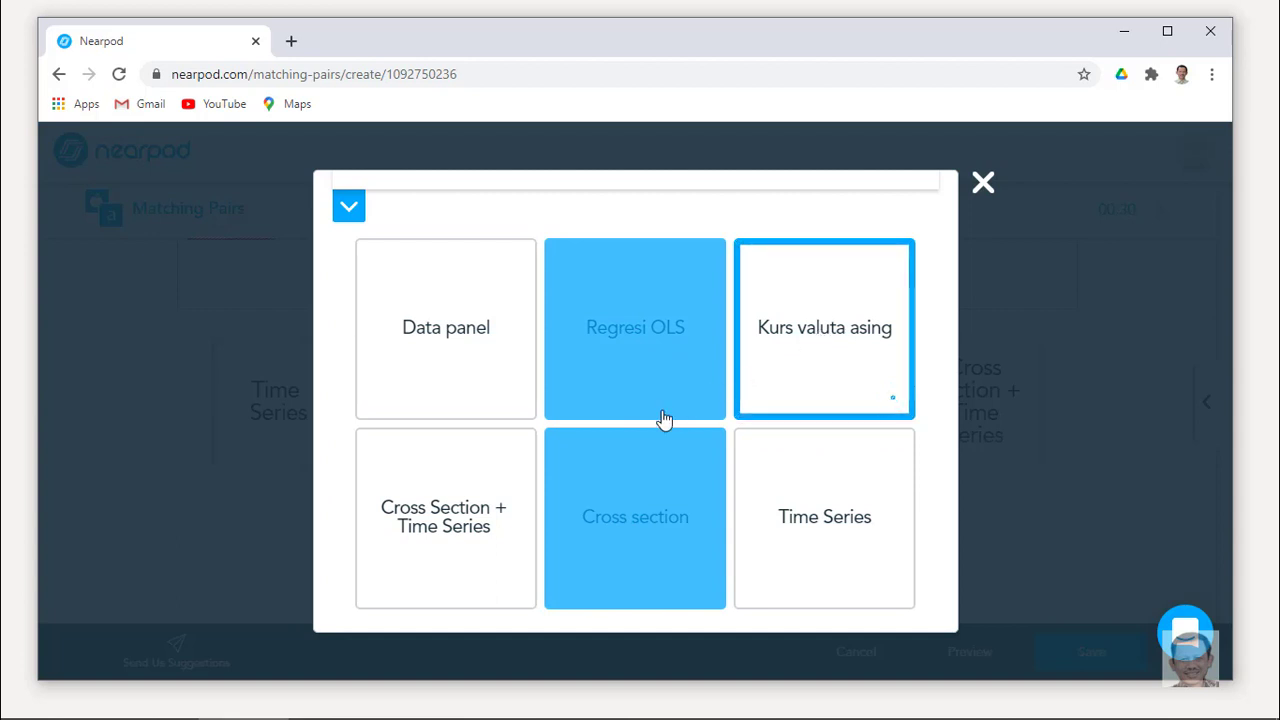
left_click(426, 490)
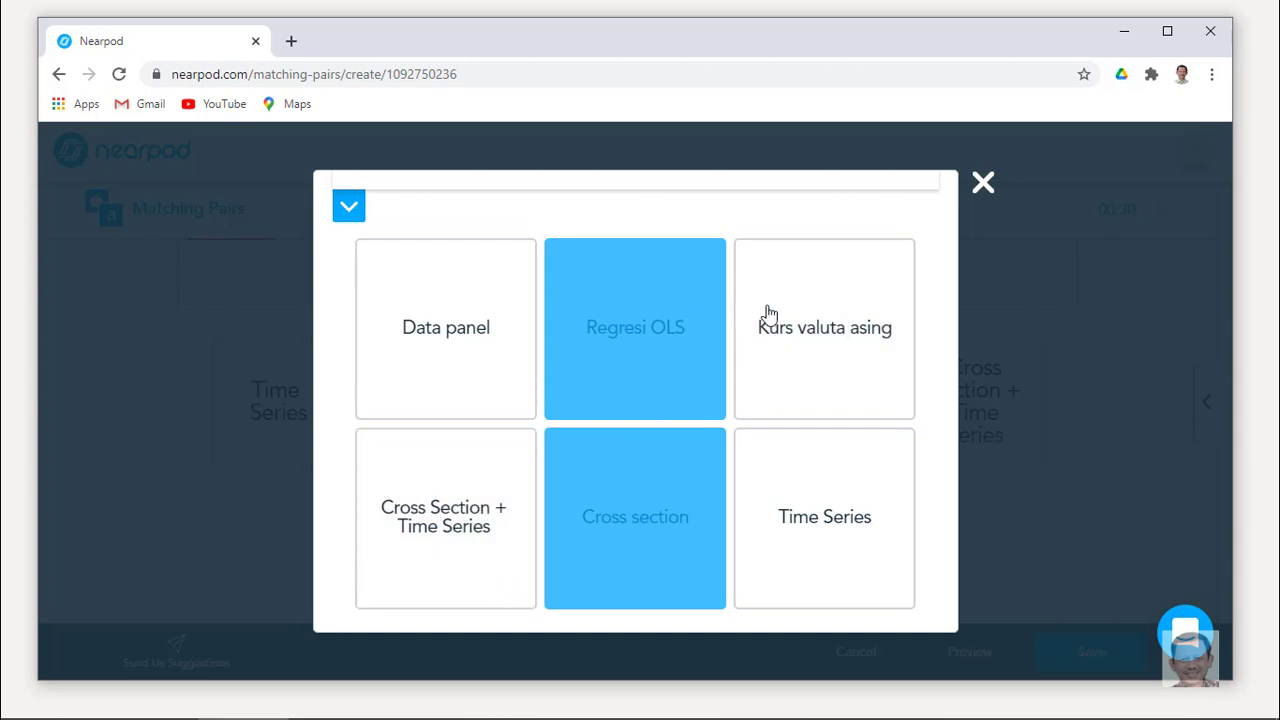
left_click(782, 330)
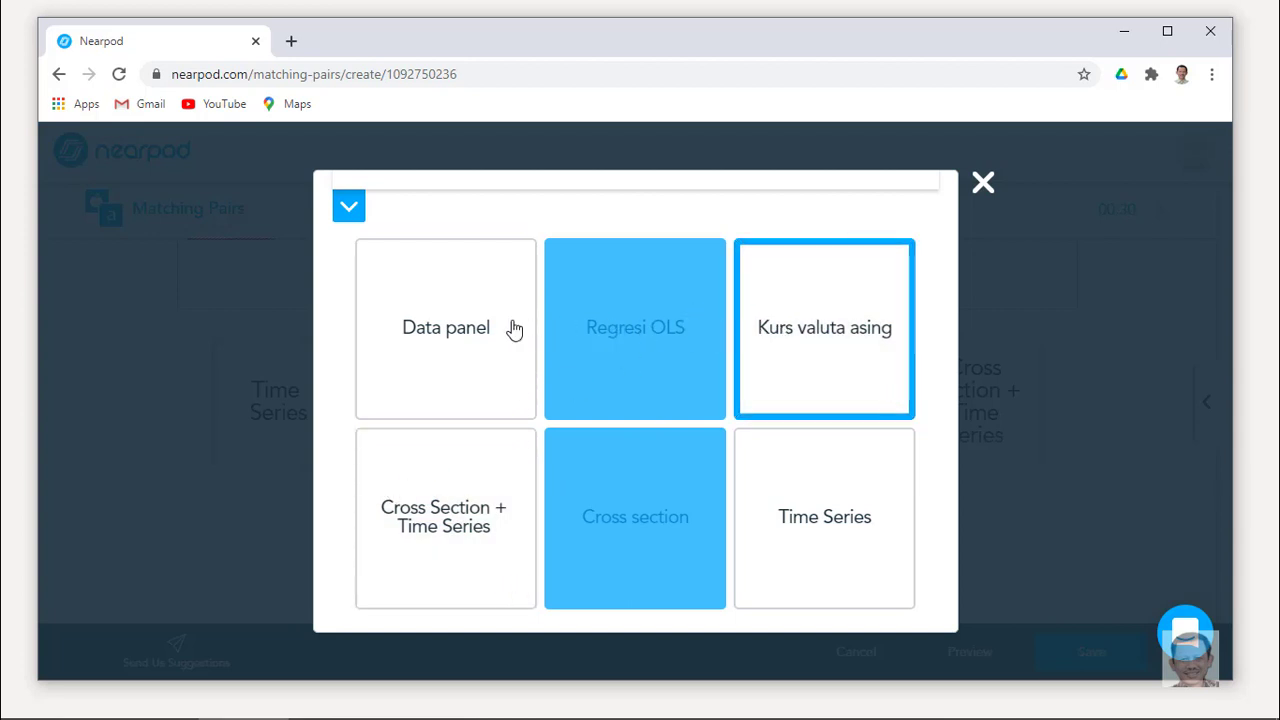
left_click(449, 330)
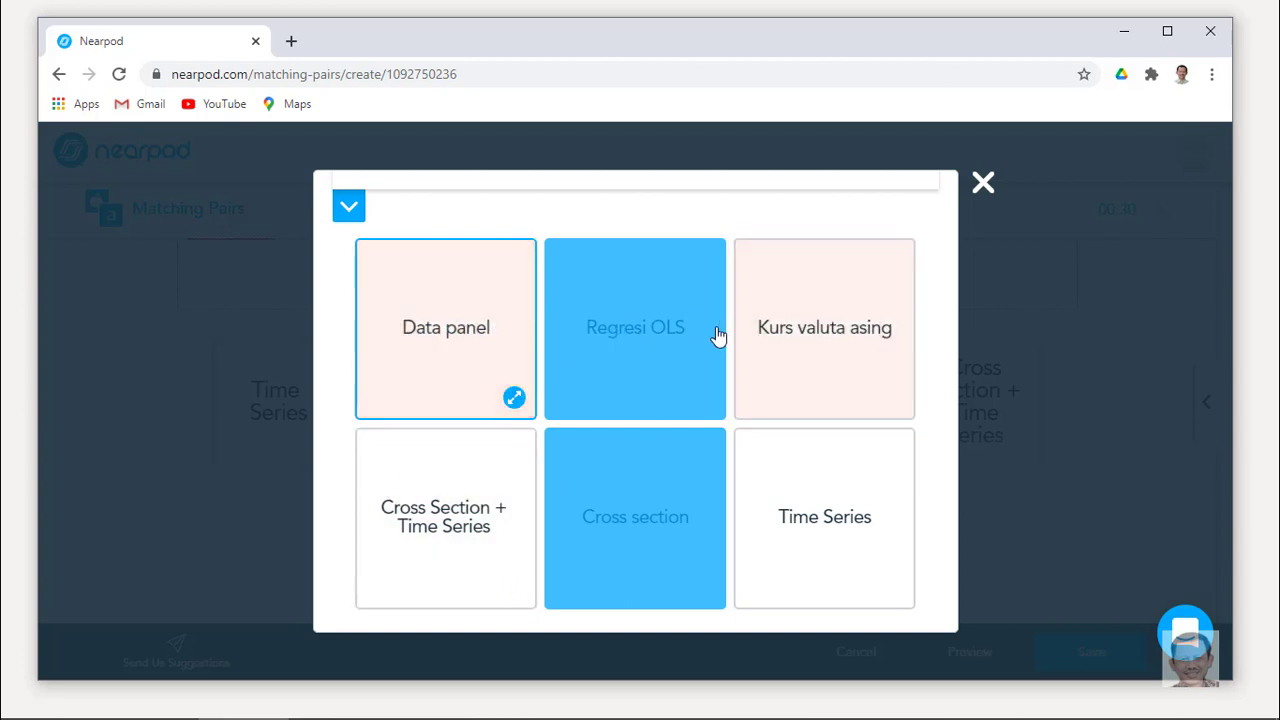
left_click(813, 345)
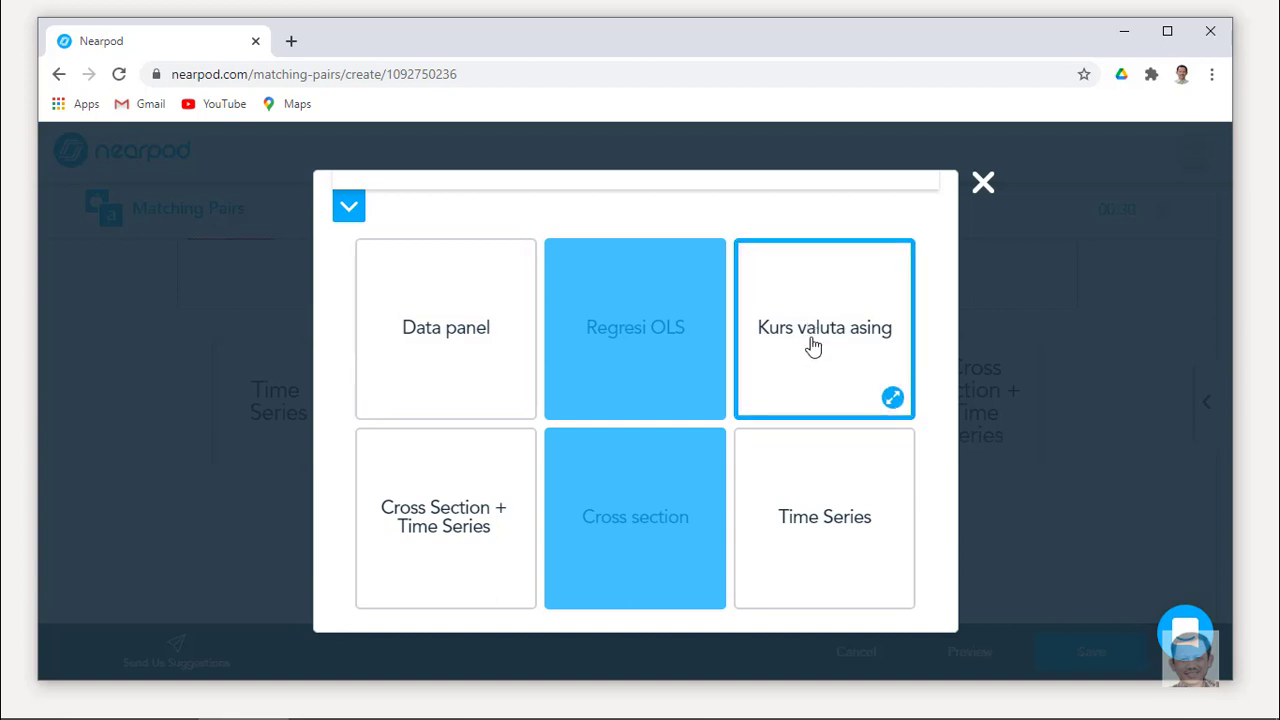
left_click(876, 517)
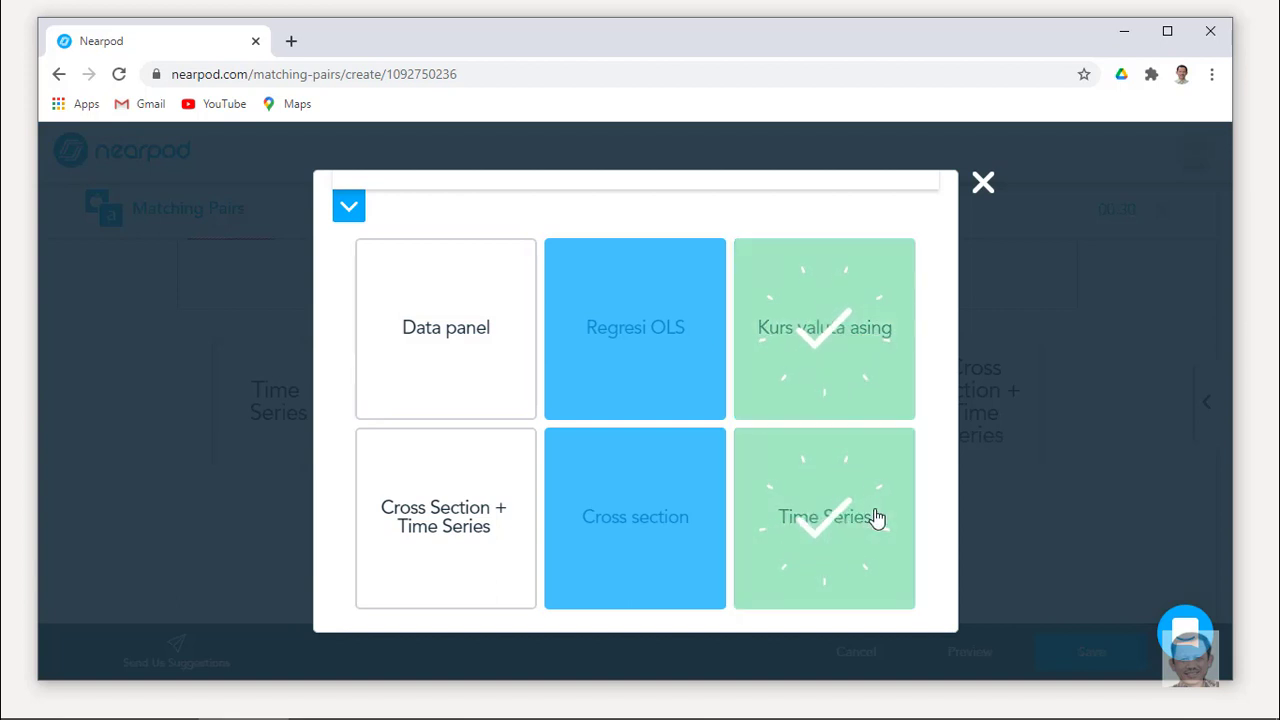
left_click(430, 480)
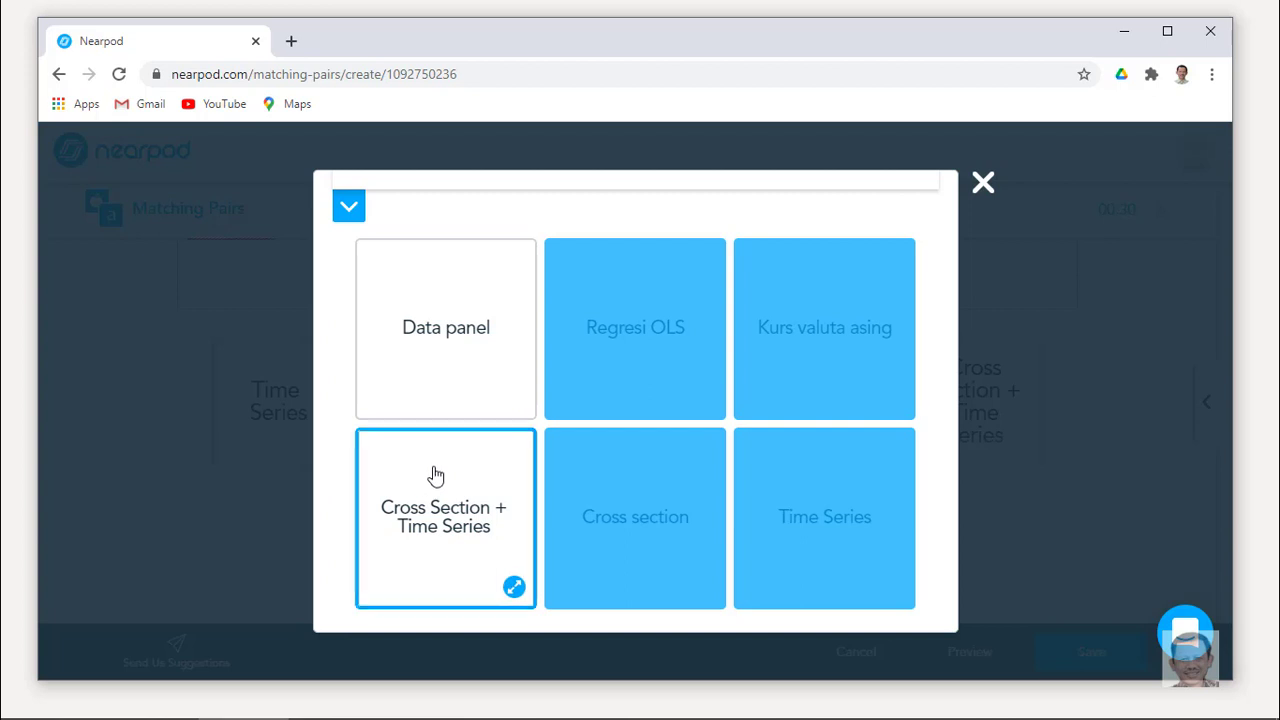
left_click(443, 352)
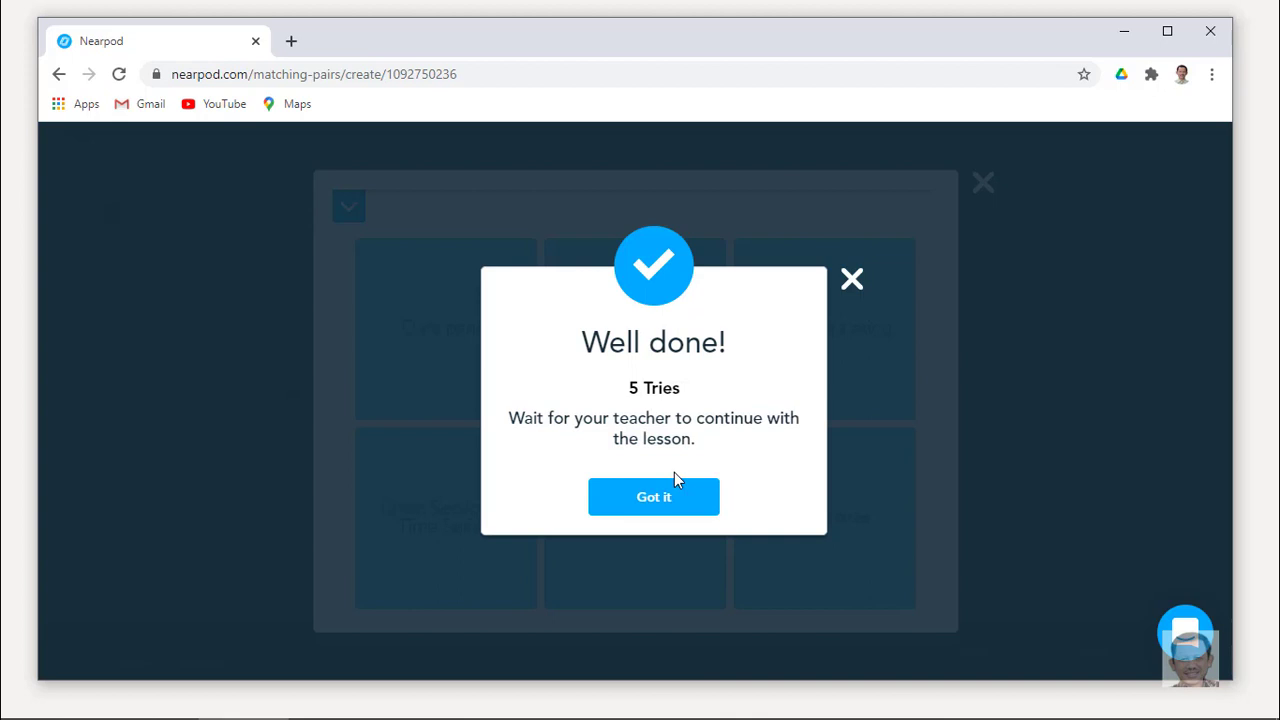
Dismiss the Well done message, close the preview and save the Matching Pairs activity.
left_click(851, 280)
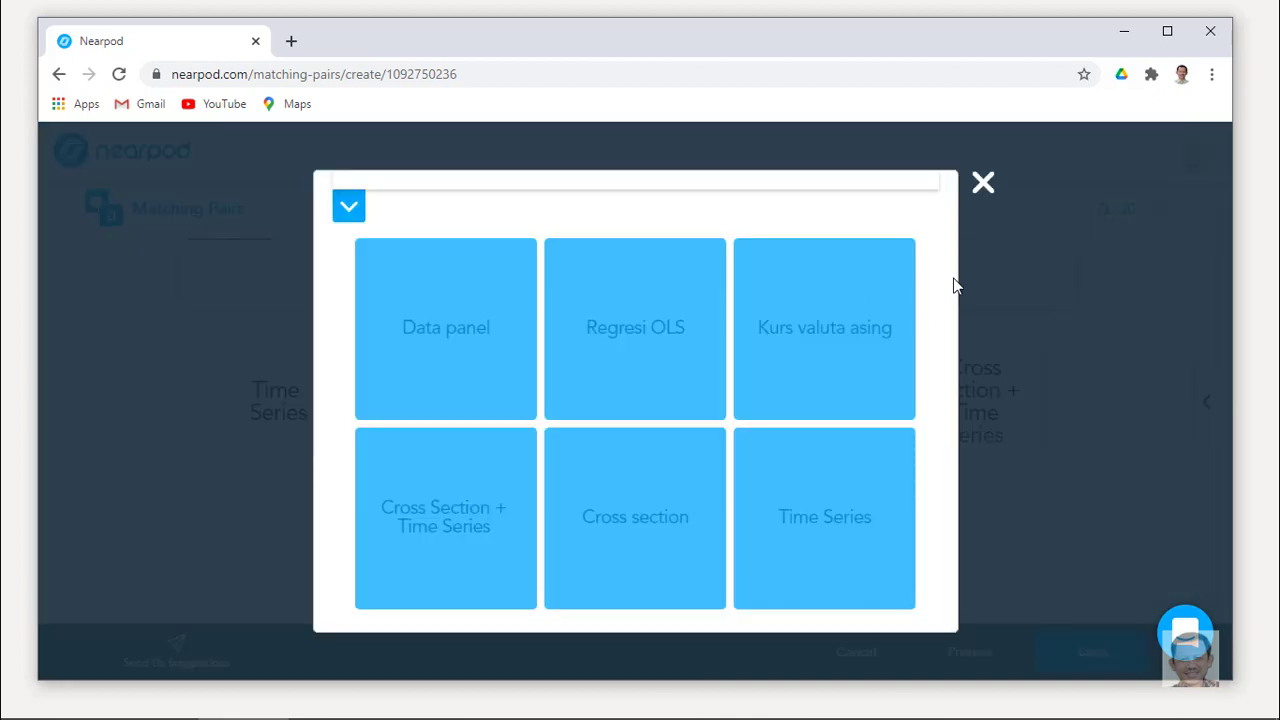
left_click(984, 186)
left_click(1074, 655)
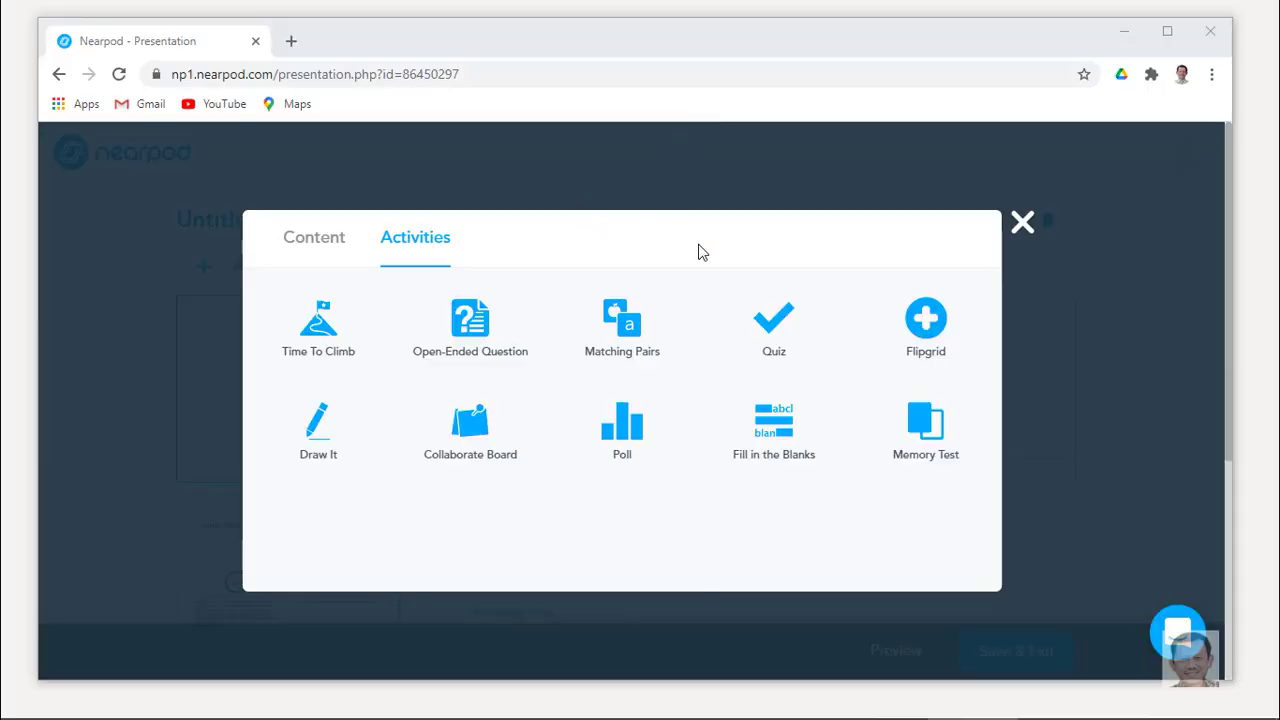
Choose Fill in the Blanks as the new slide's activity.
left_click(783, 423)
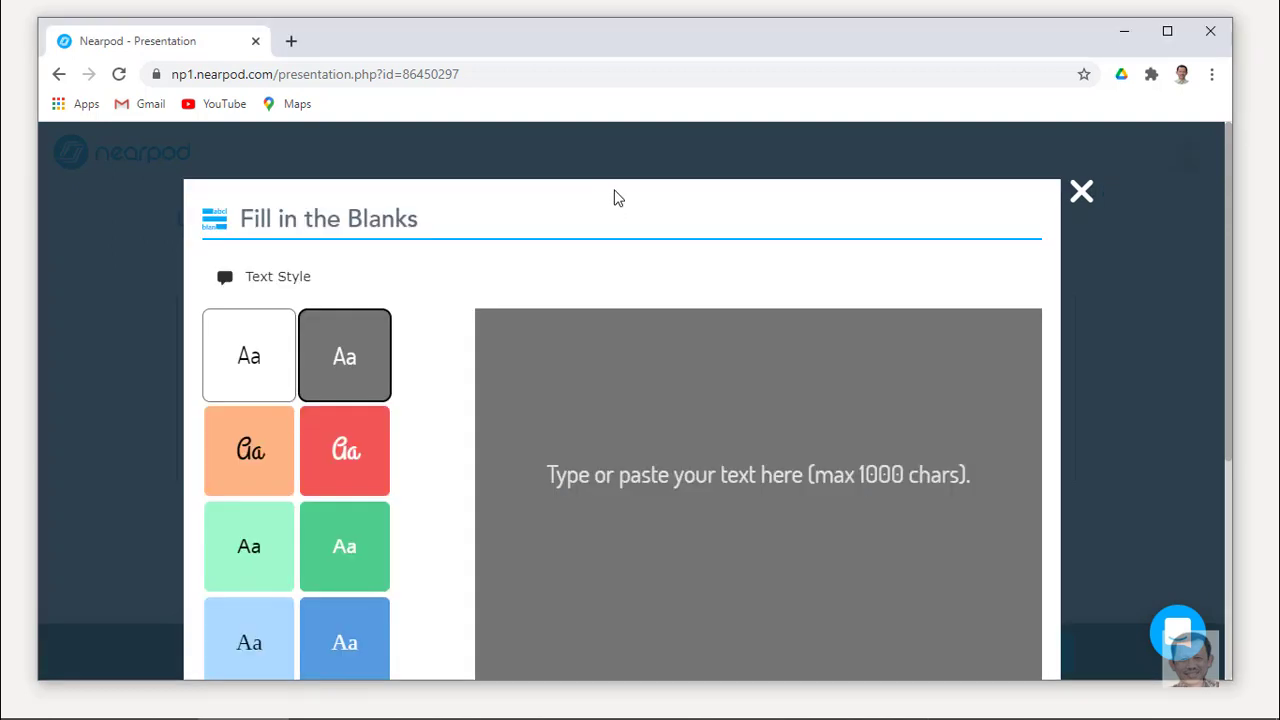
Paste the four data-type sentences into the Fill in the Blanks text area.
scroll(614, 197, "down", 1)
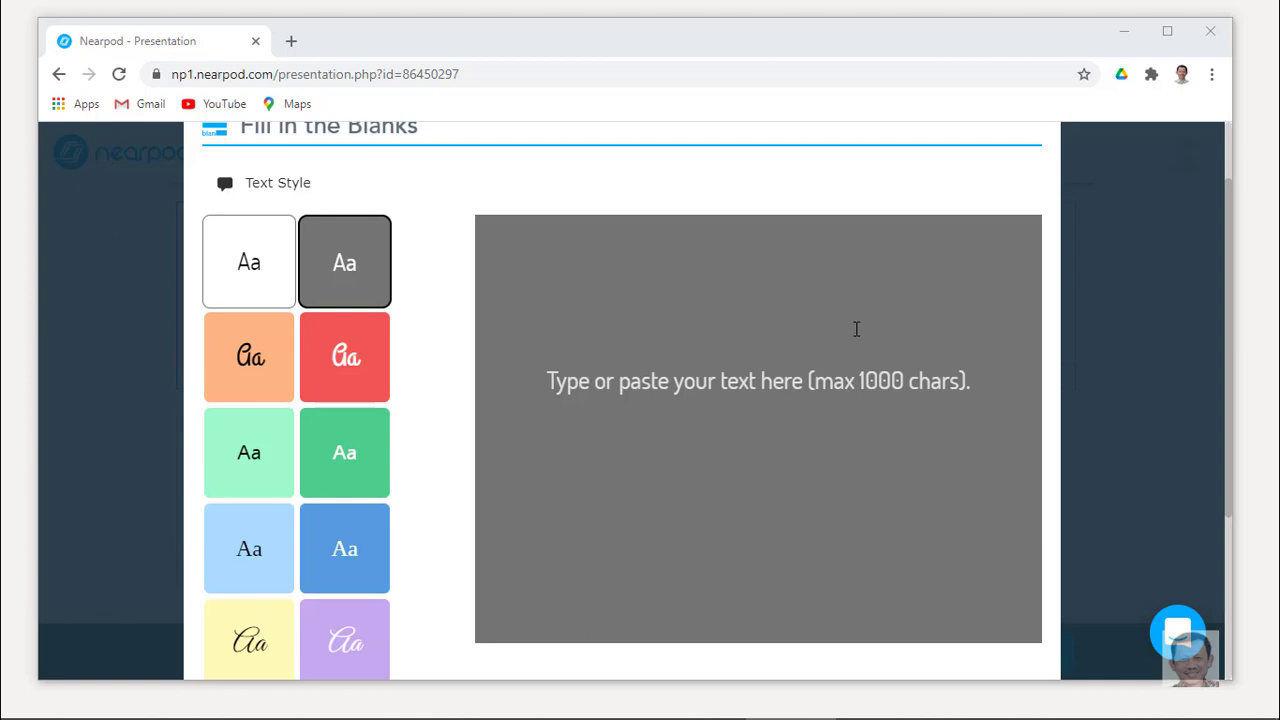
left_click(578, 256)
type("Data laba atau rugi perusahaan merupakan contoh data interval Data tingkat pendidikan responden adalah contoh data ordinal Data merek ponsel yang disukai responden adalah contoh data nominal Data berat badan merupakan contoh data rasio")
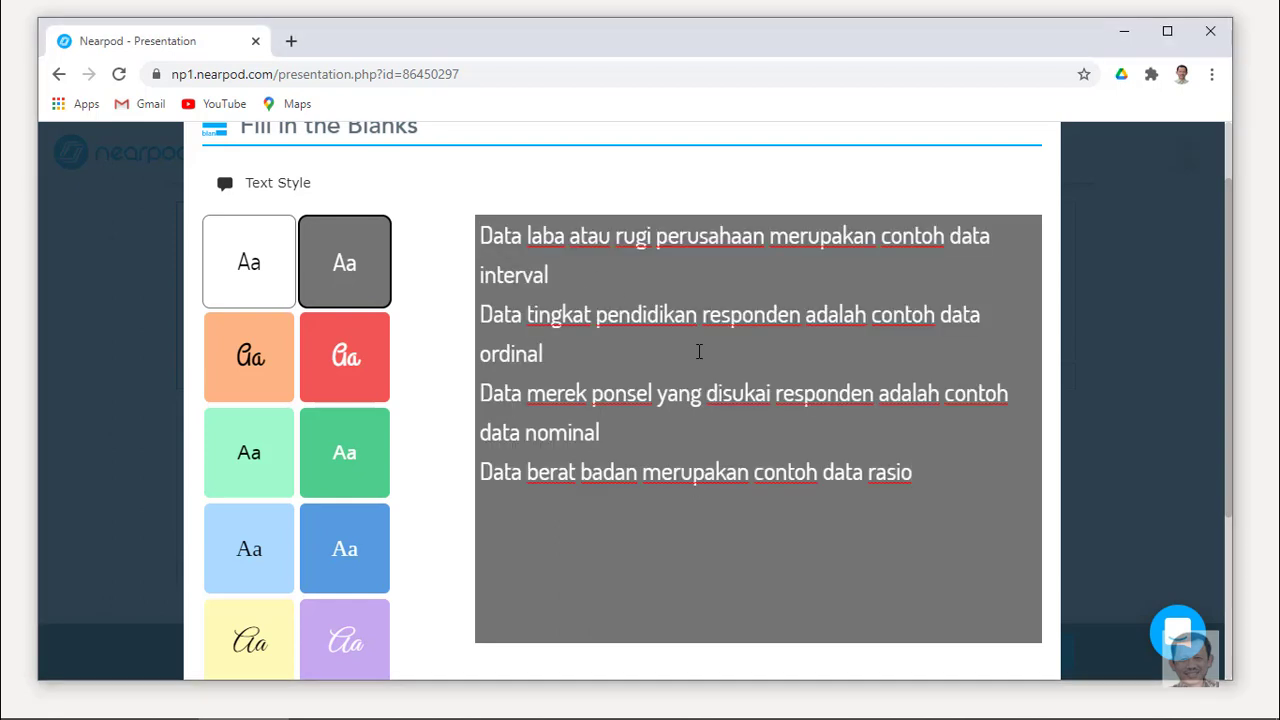
Compare several text styles, keep the grey style, and continue to the word-bank step.
scroll(390, 263, "up", 1)
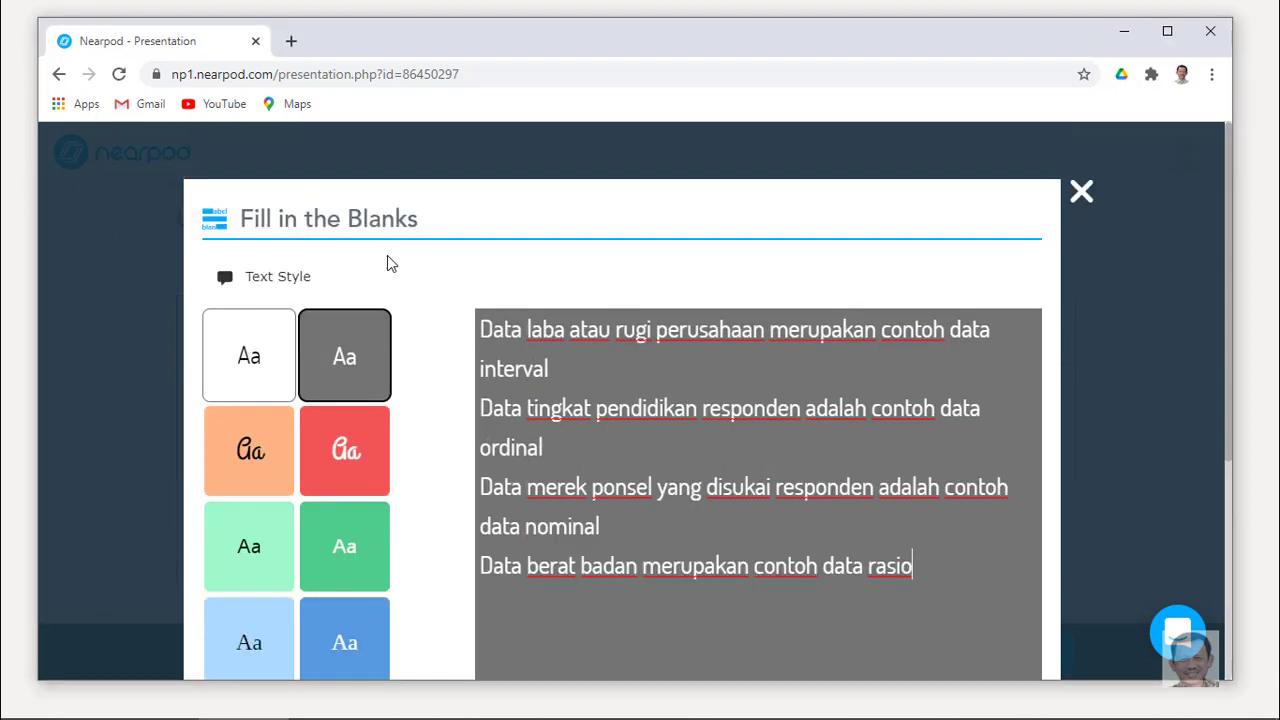
left_click(254, 444)
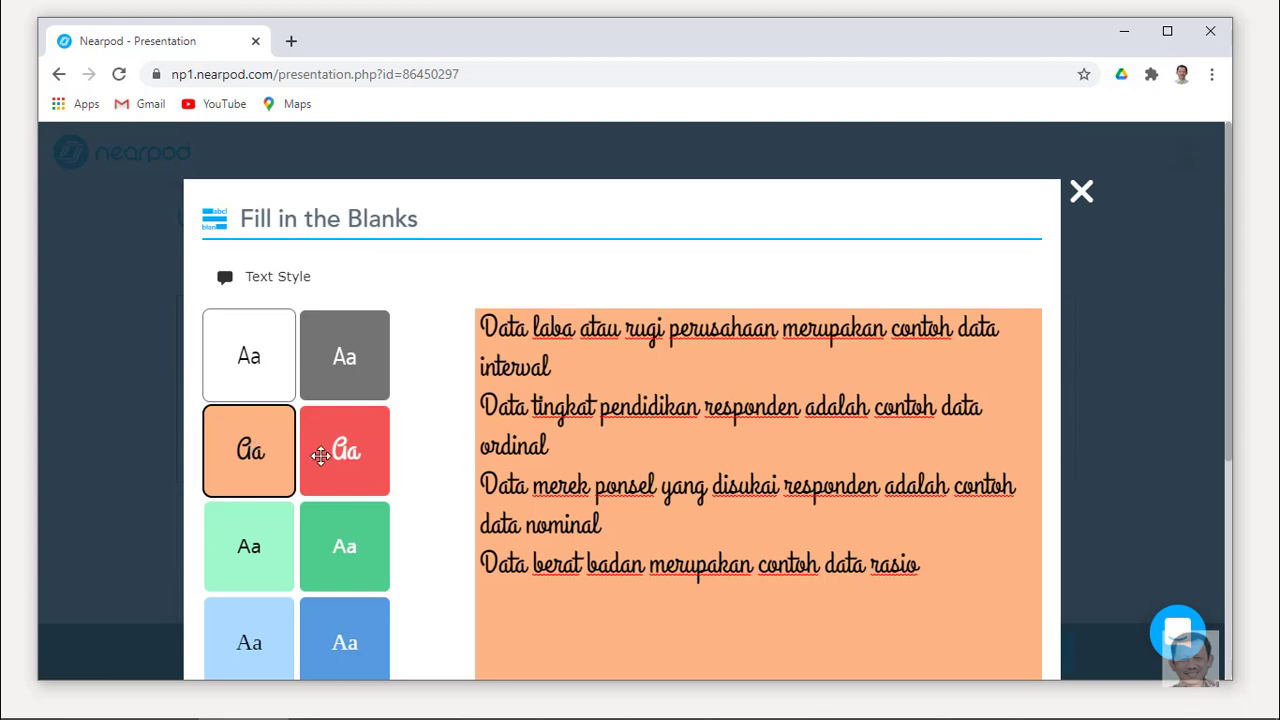
left_click(362, 462)
left_click(357, 357)
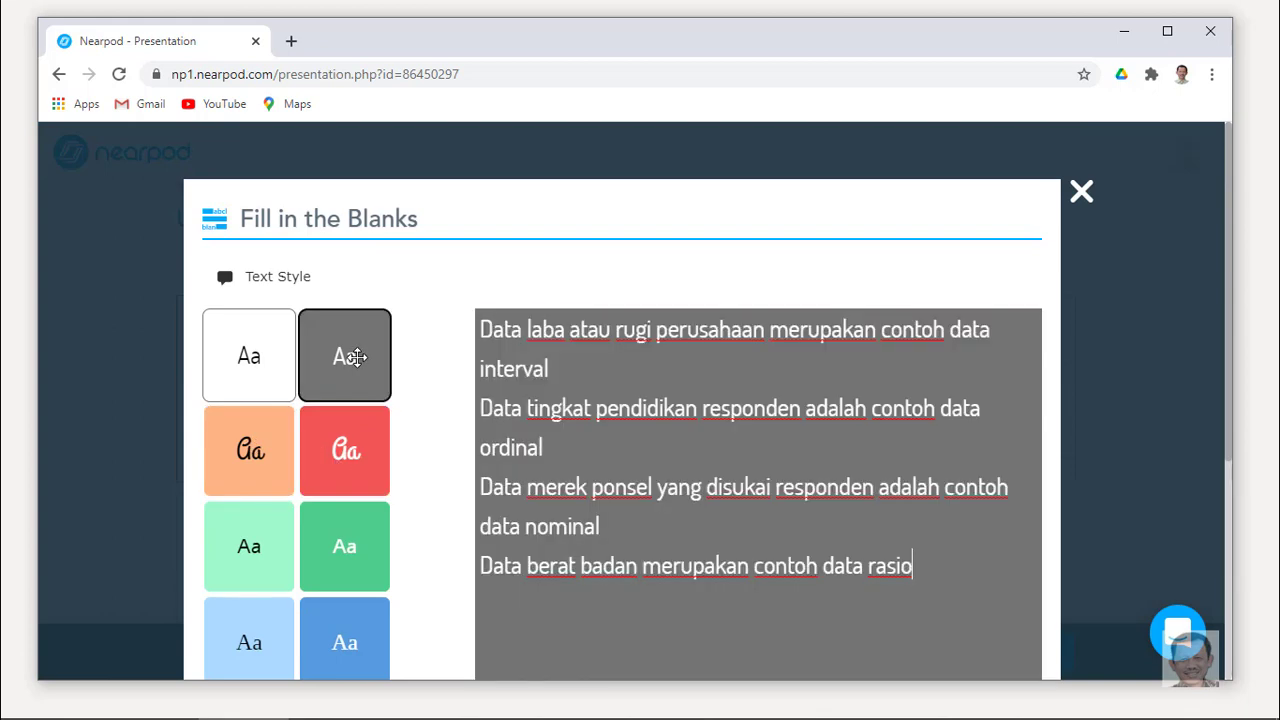
left_click(357, 446)
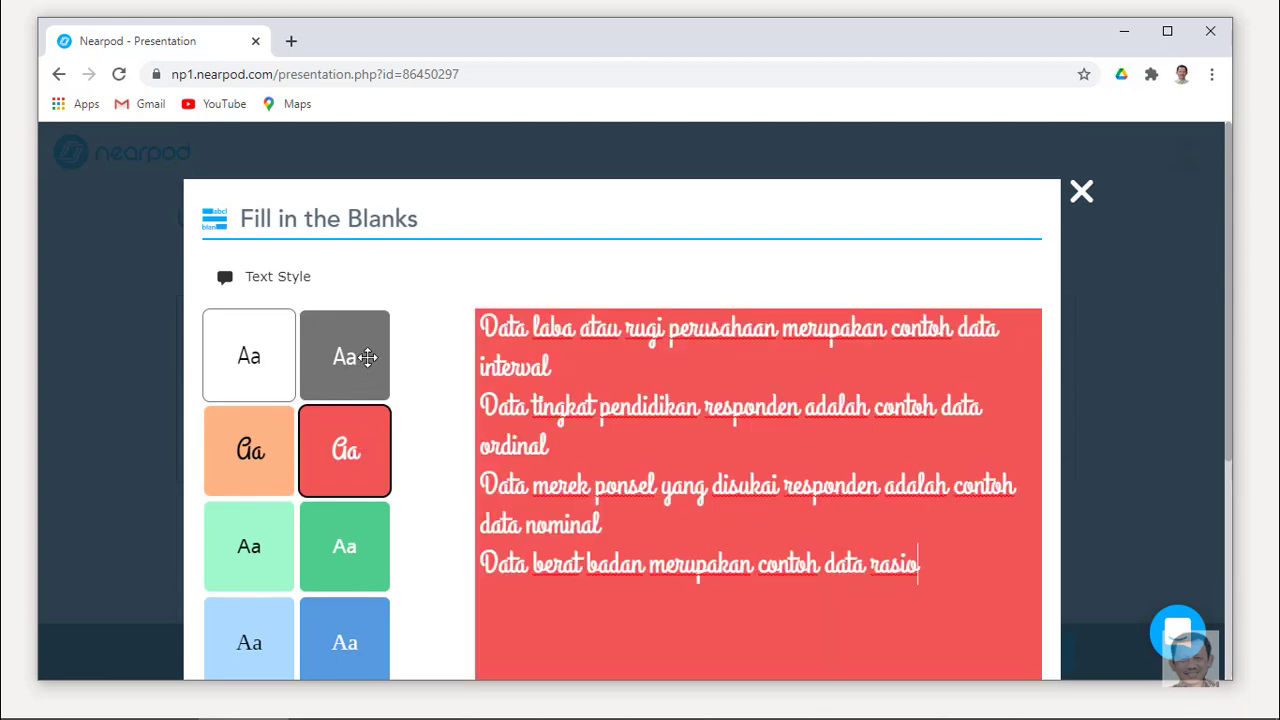
left_click(368, 357)
left_click(251, 357)
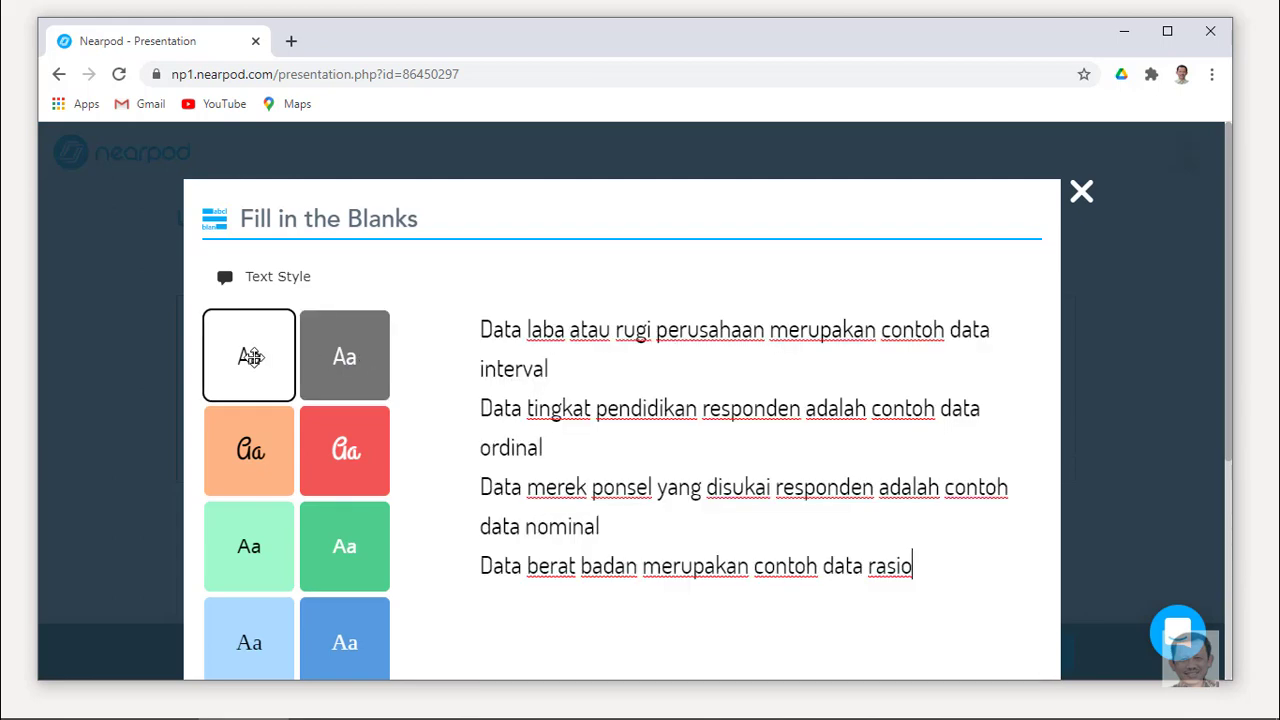
left_click(352, 360)
scroll(676, 422, "down", 2)
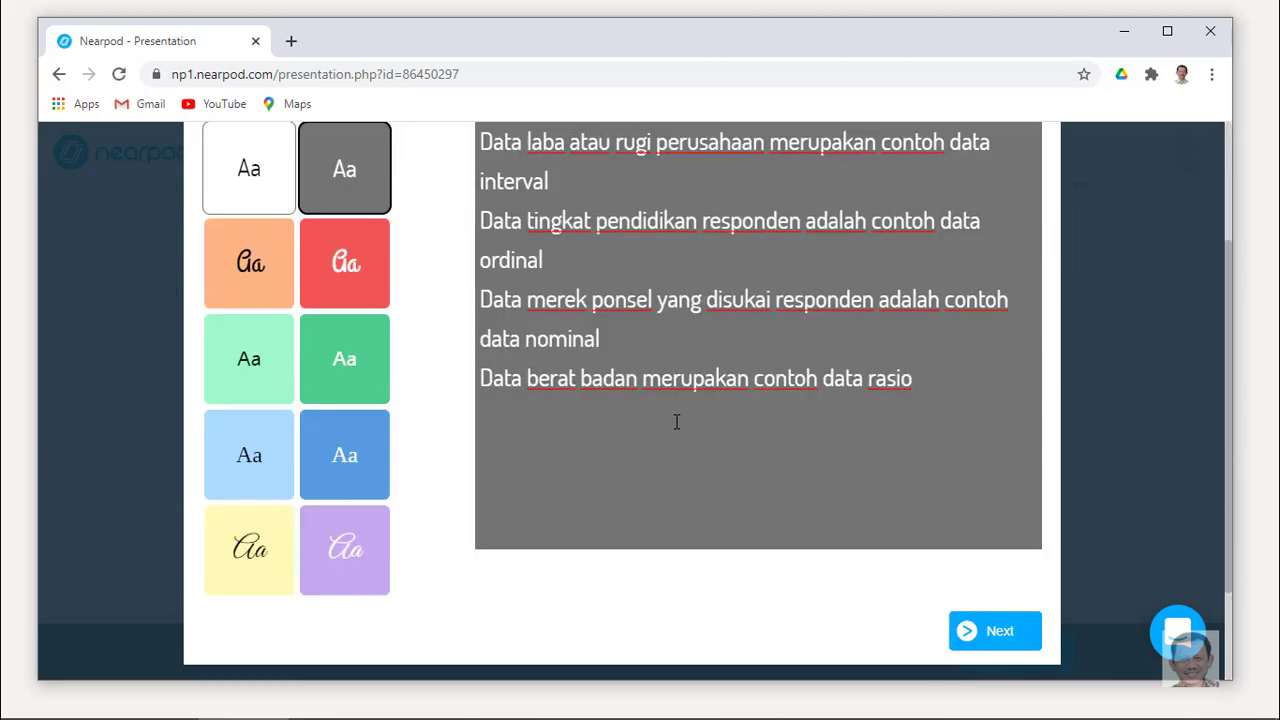
scroll(676, 422, "up", 1)
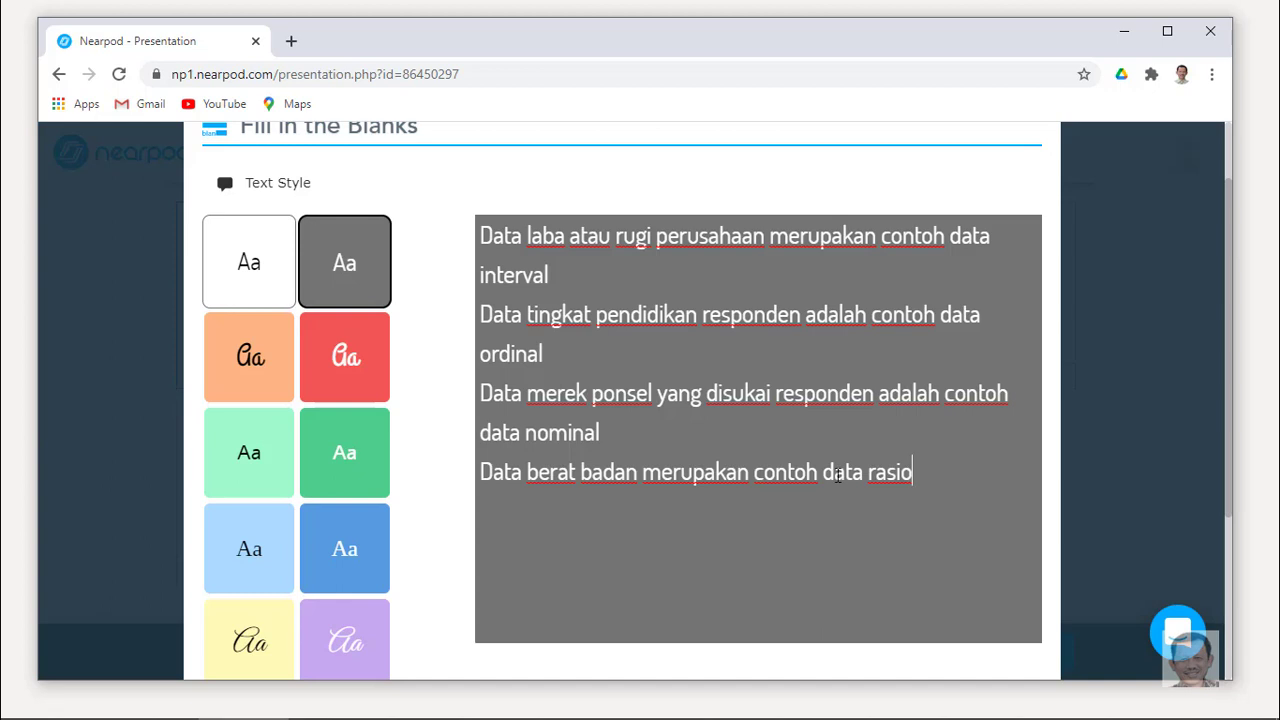
scroll(843, 478, "down", 1)
left_click(1000, 640)
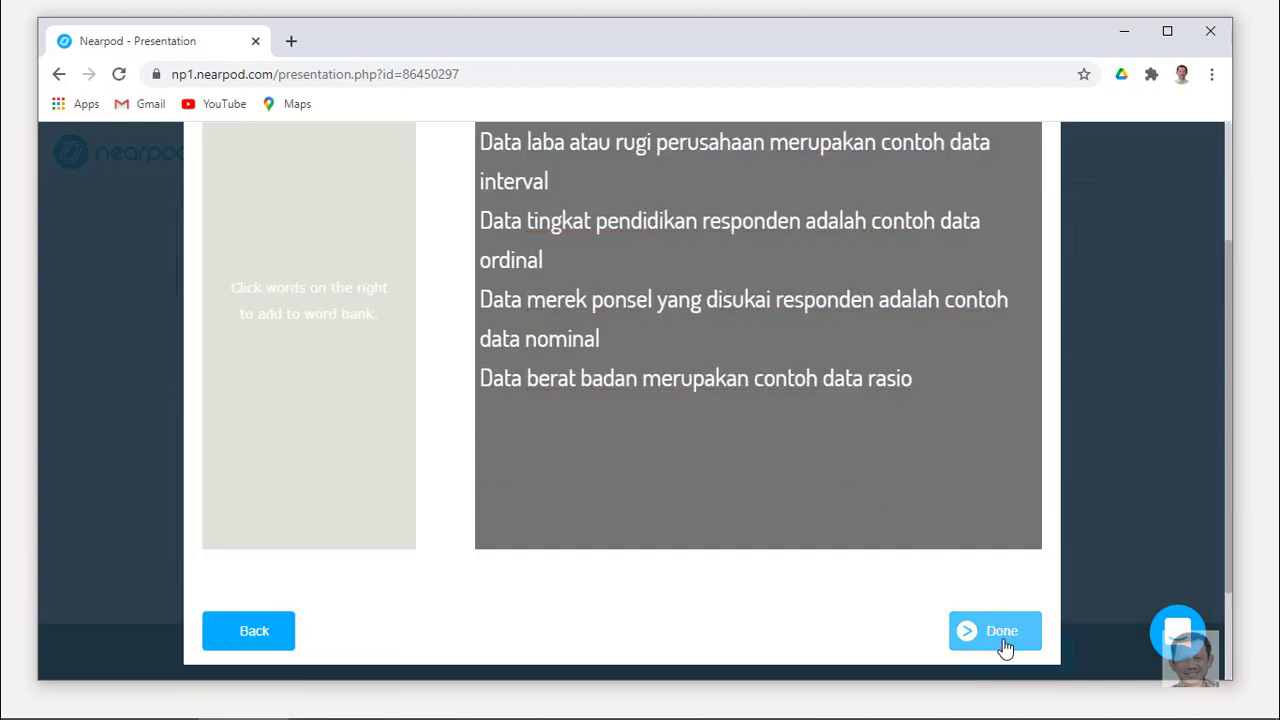
Mark interval, ordinal, nominal and rasio as blanks in the sentences.
scroll(414, 423, "up", 1)
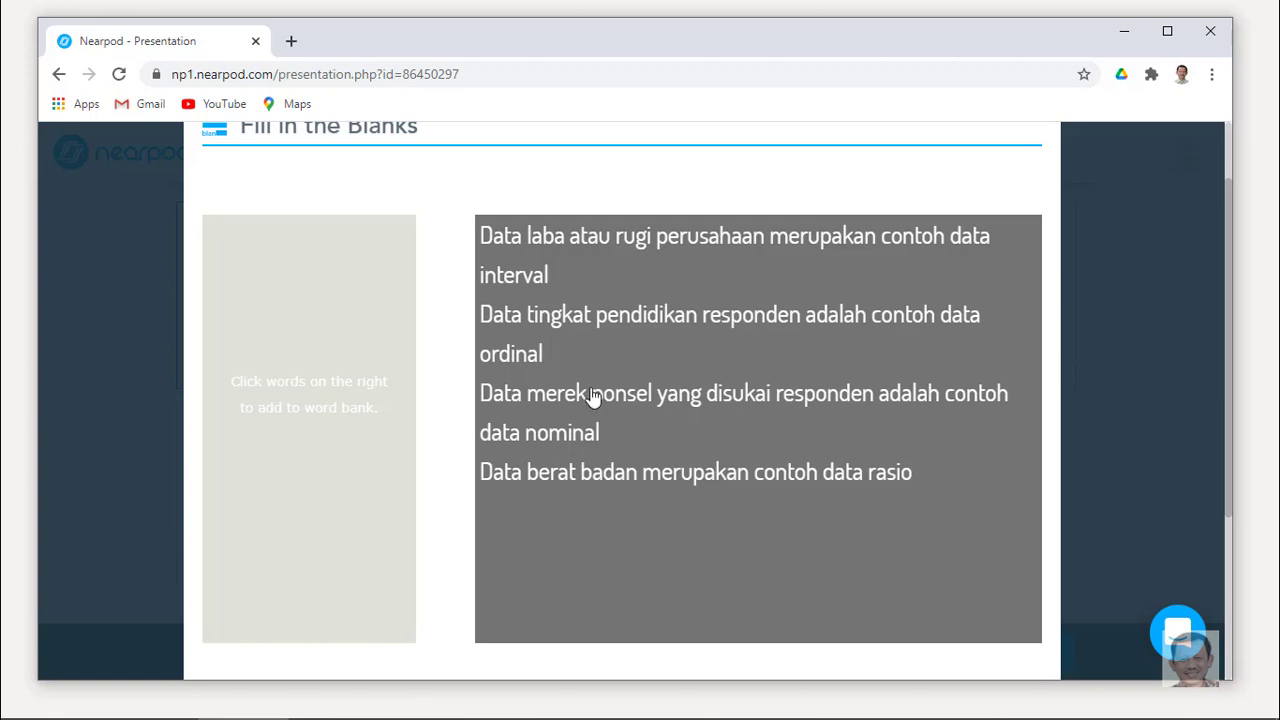
left_click(537, 285)
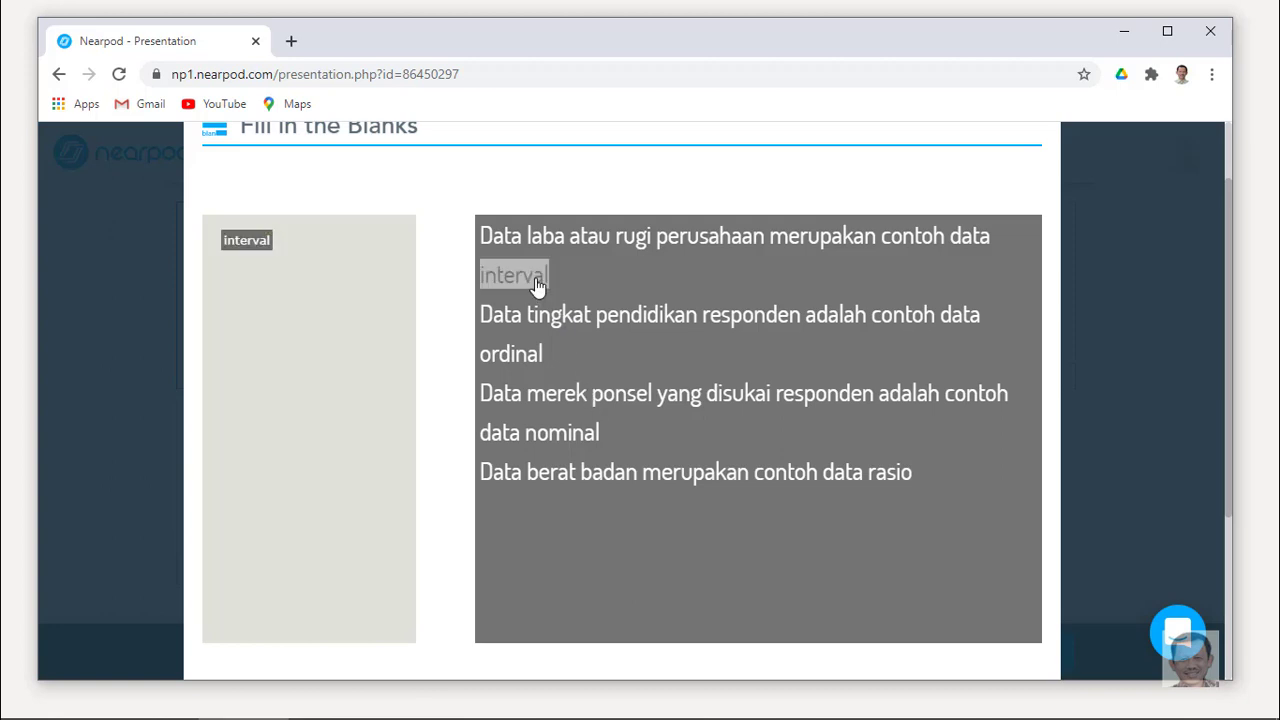
left_click(535, 362)
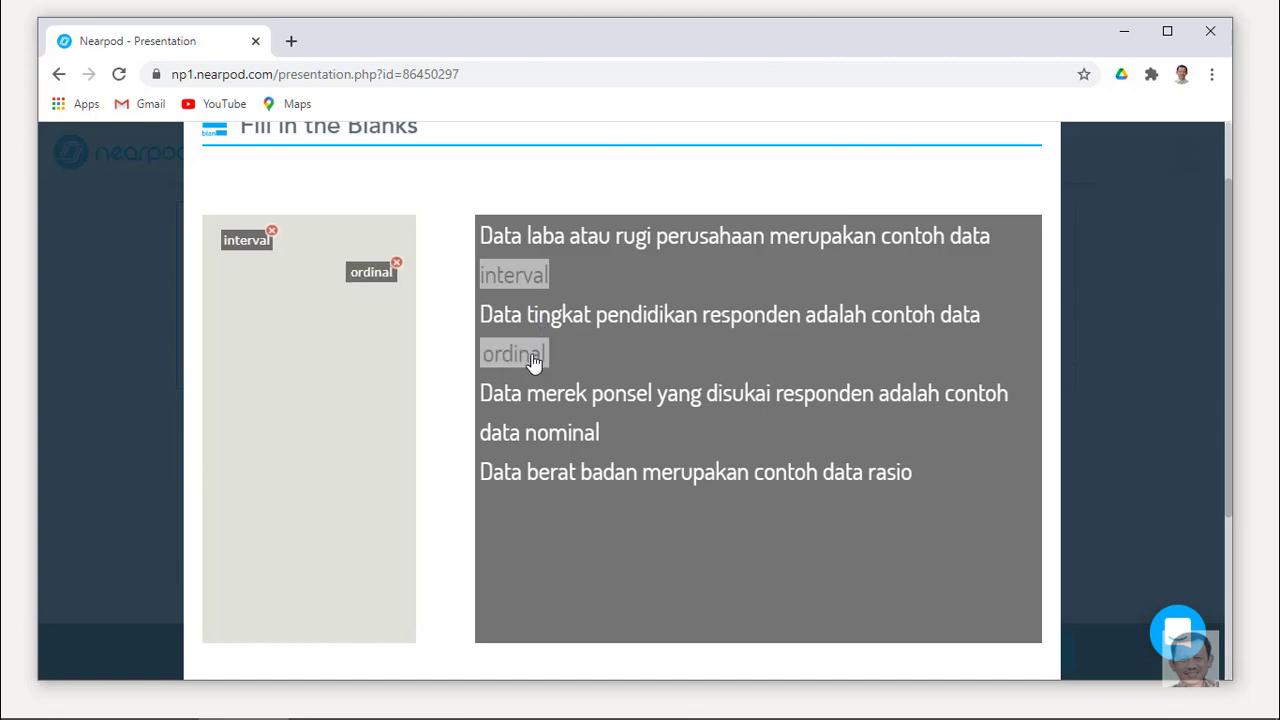
left_click(565, 432)
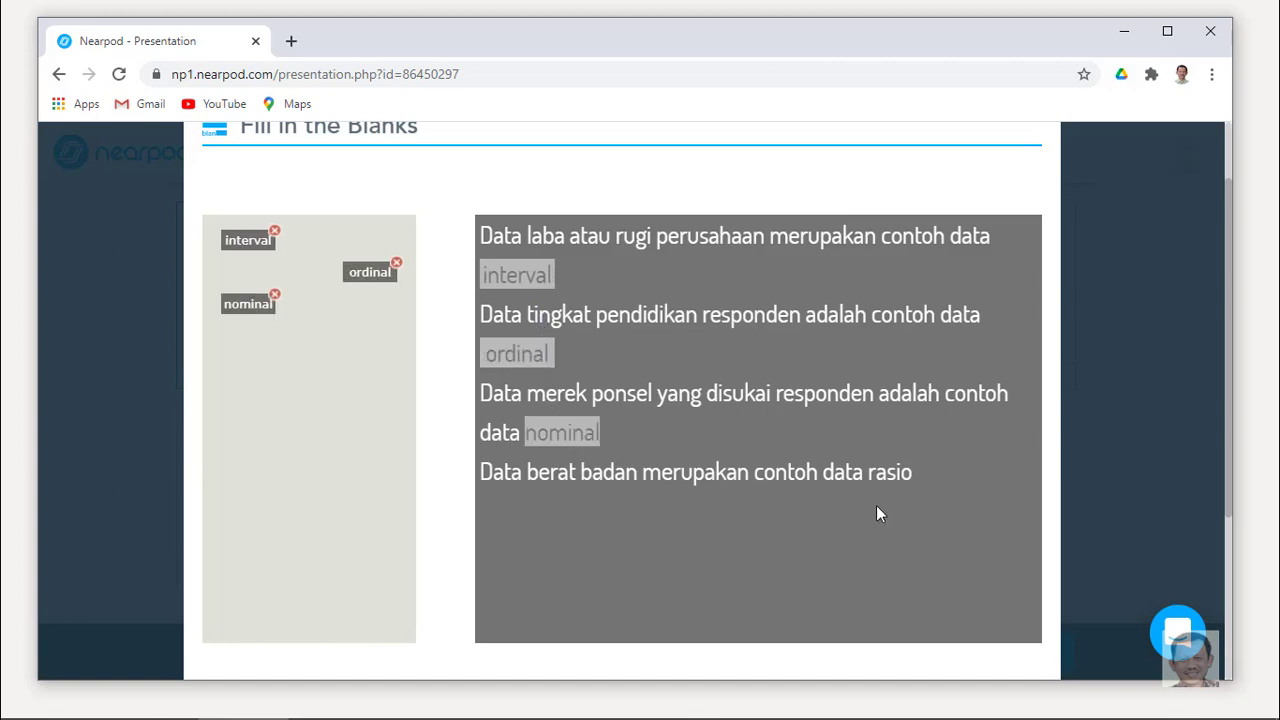
left_click(901, 480)
scroll(900, 505, "down", 2)
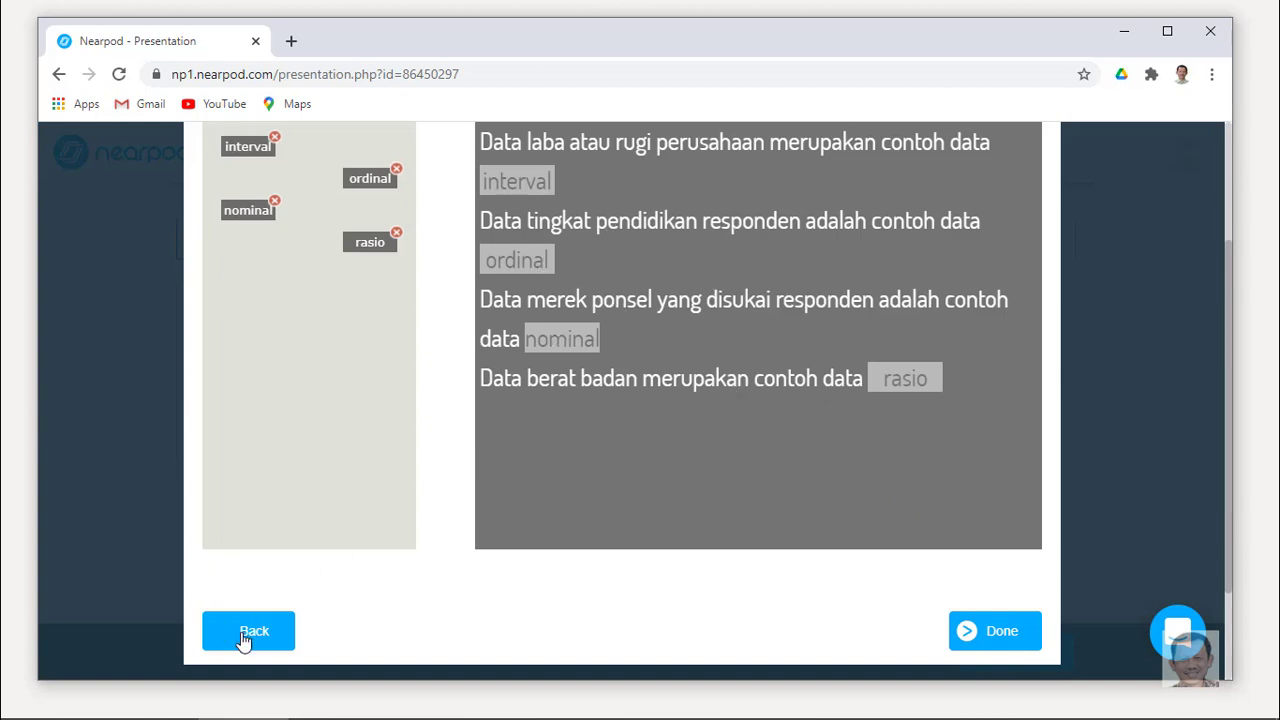
scroll(748, 321, "up", 1)
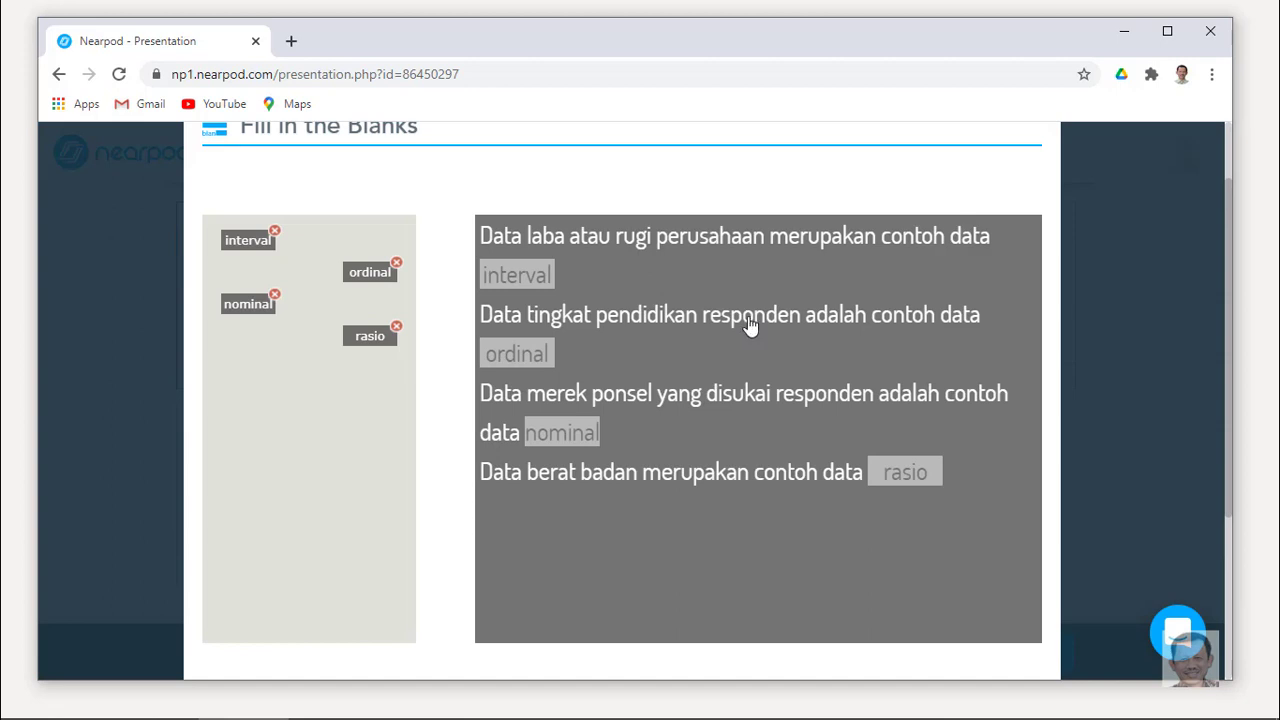
scroll(748, 325, "down", 2)
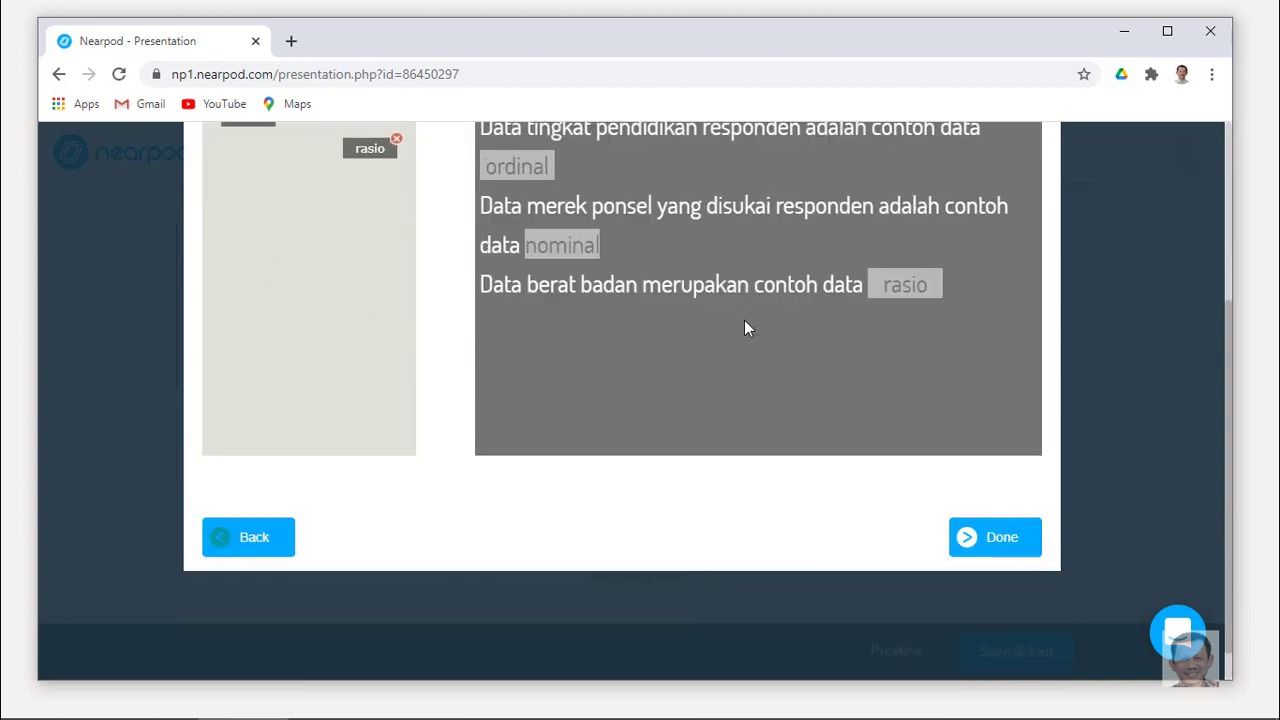
Click Done to save the Fill in the Blanks activity as slide 6.
left_click(1003, 538)
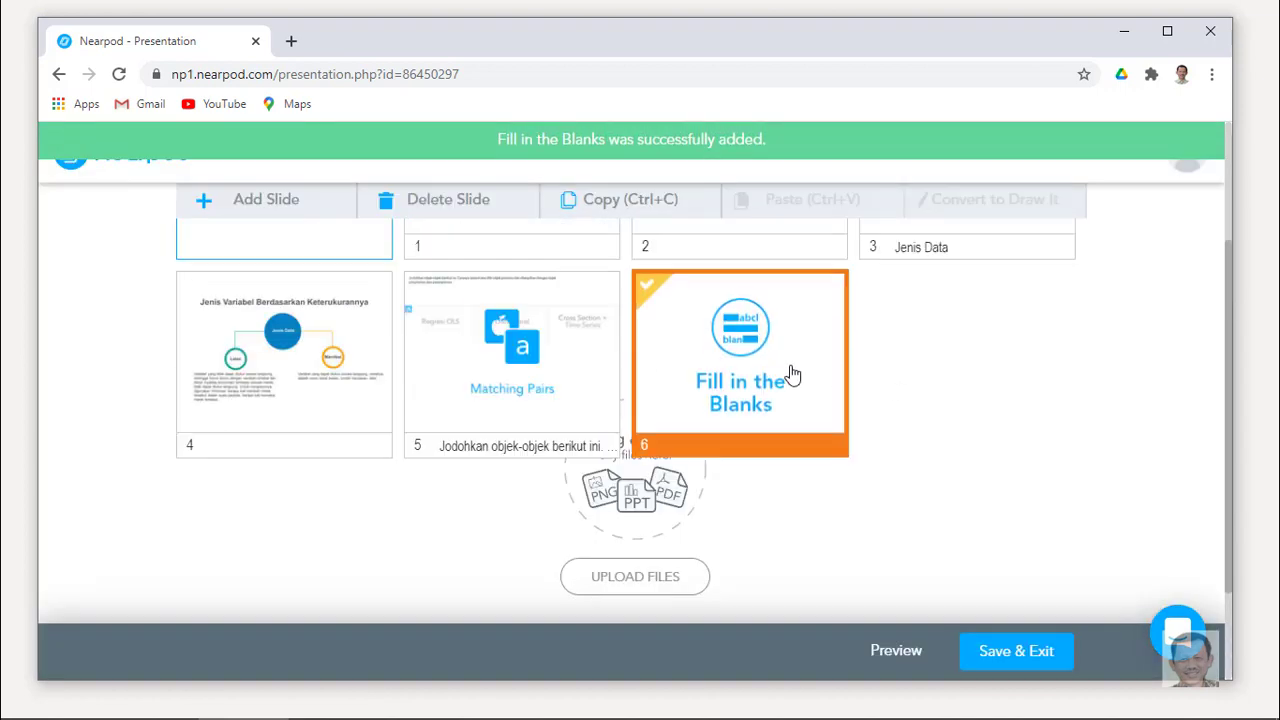
left_click(897, 652)
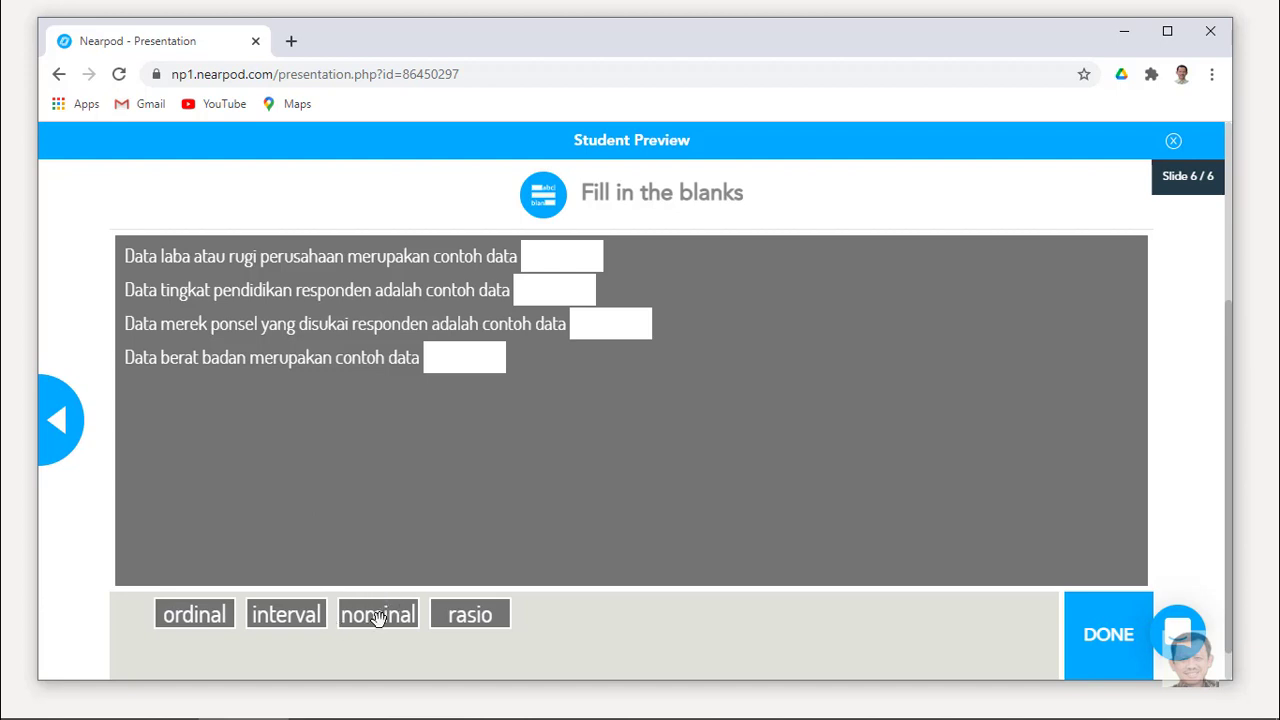
left_click_drag(378, 618, 560, 258)
left_click_drag(366, 609, 540, 286)
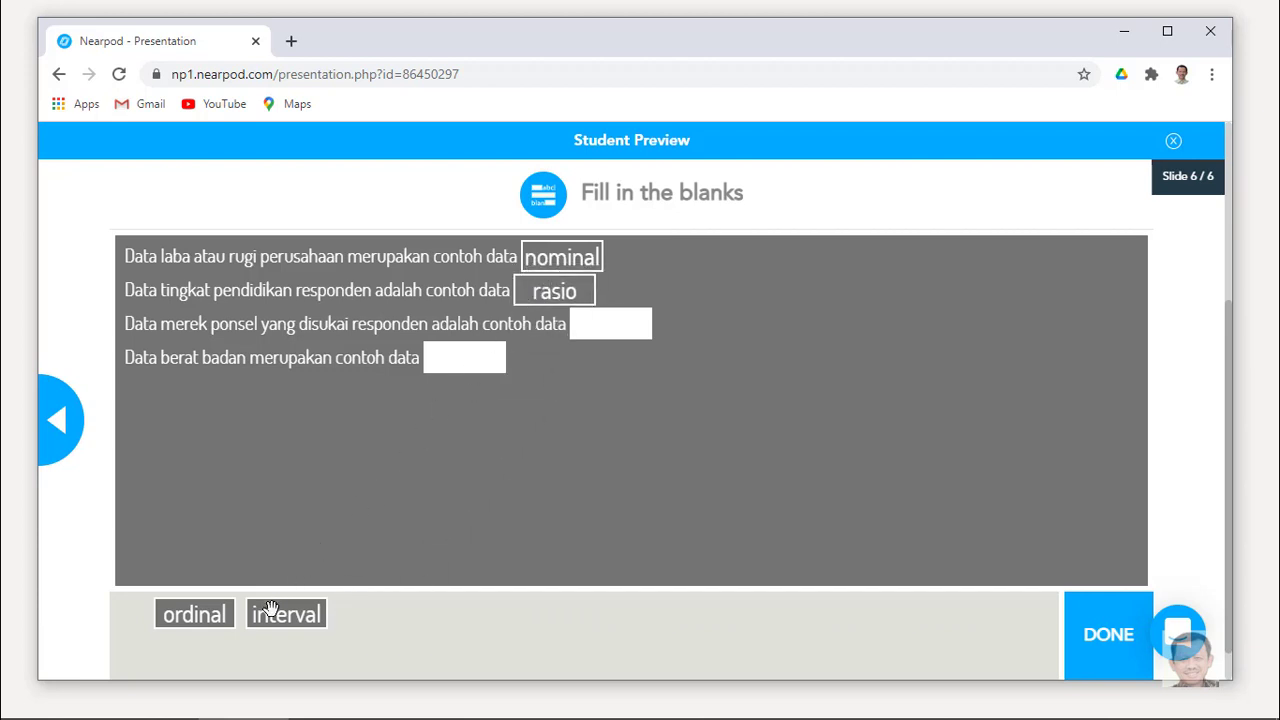
left_click_drag(268, 606, 449, 353)
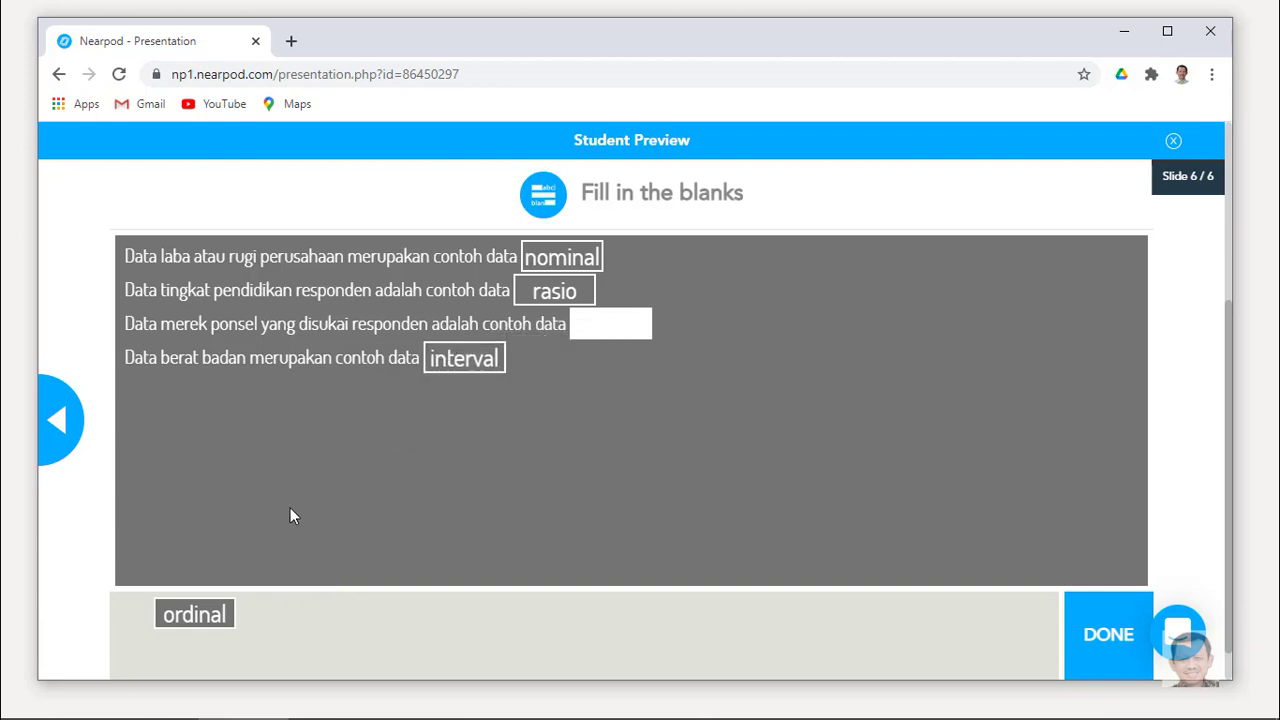
left_click_drag(189, 605, 598, 326)
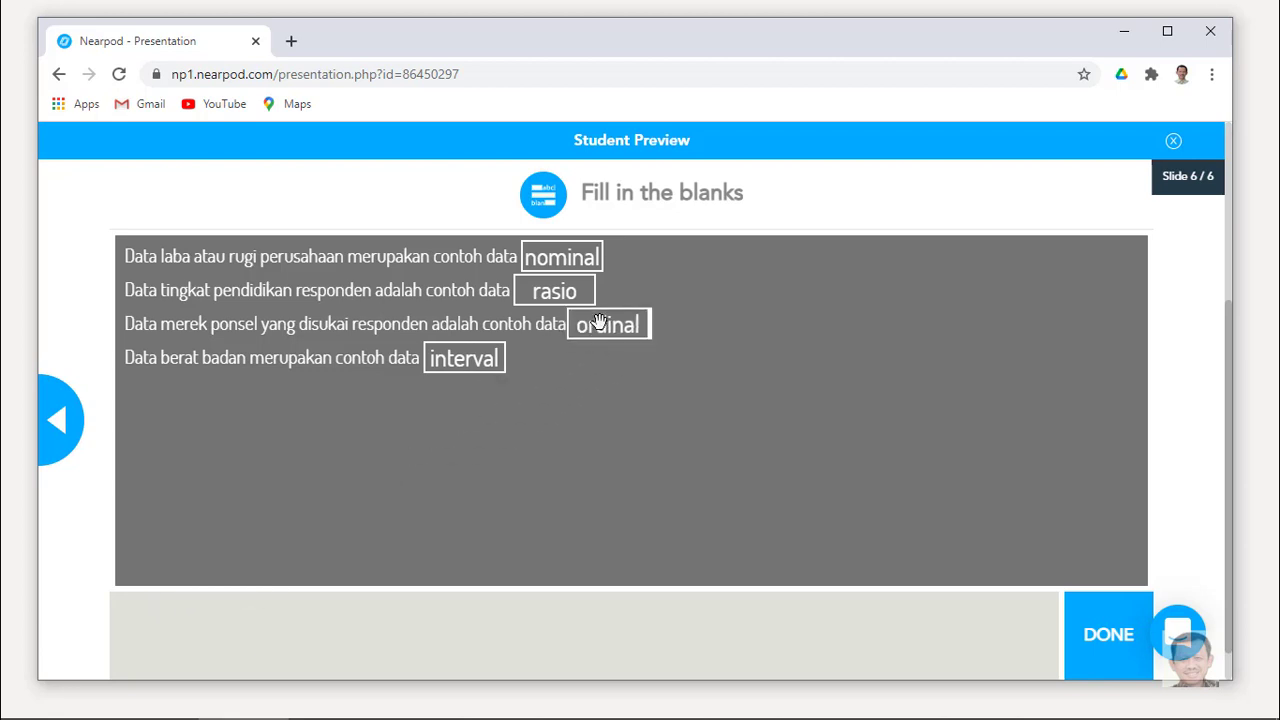
left_click(1112, 637)
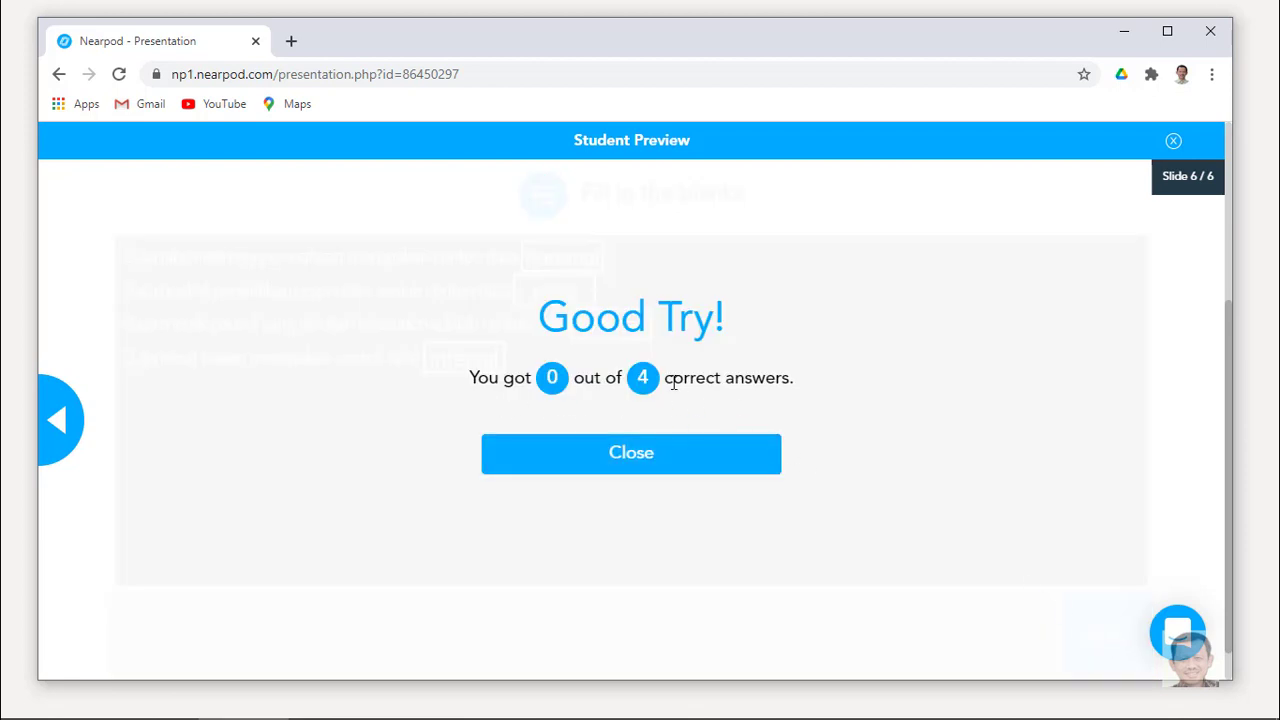
left_click(660, 462)
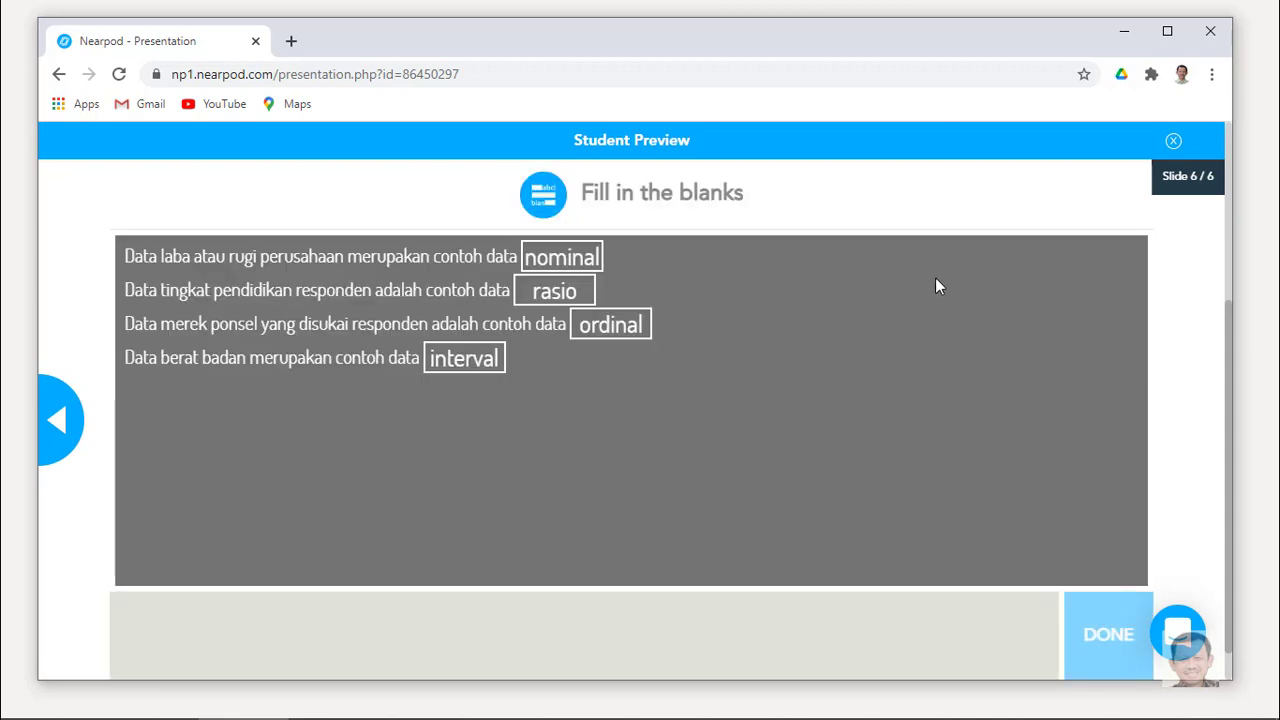
left_click(1173, 143)
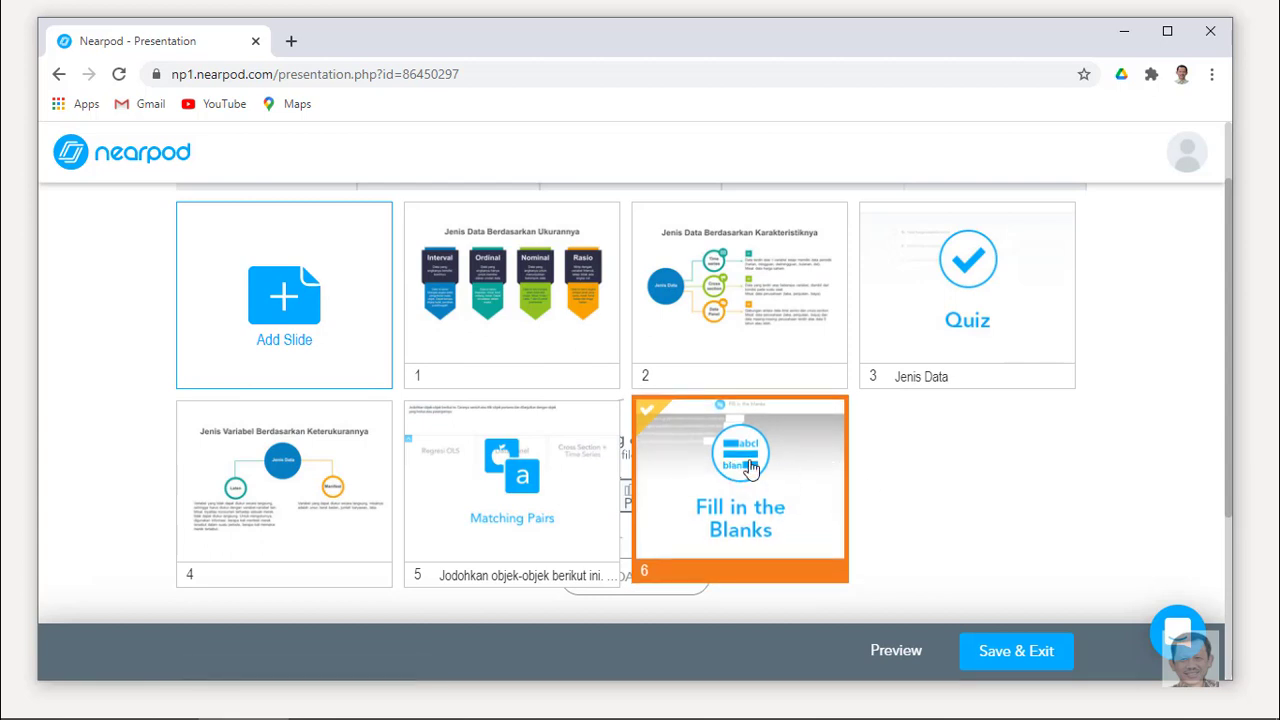
Drag the Fill in the Blanks slide from position 6 to position 2.
left_click_drag(750, 468, 740, 274)
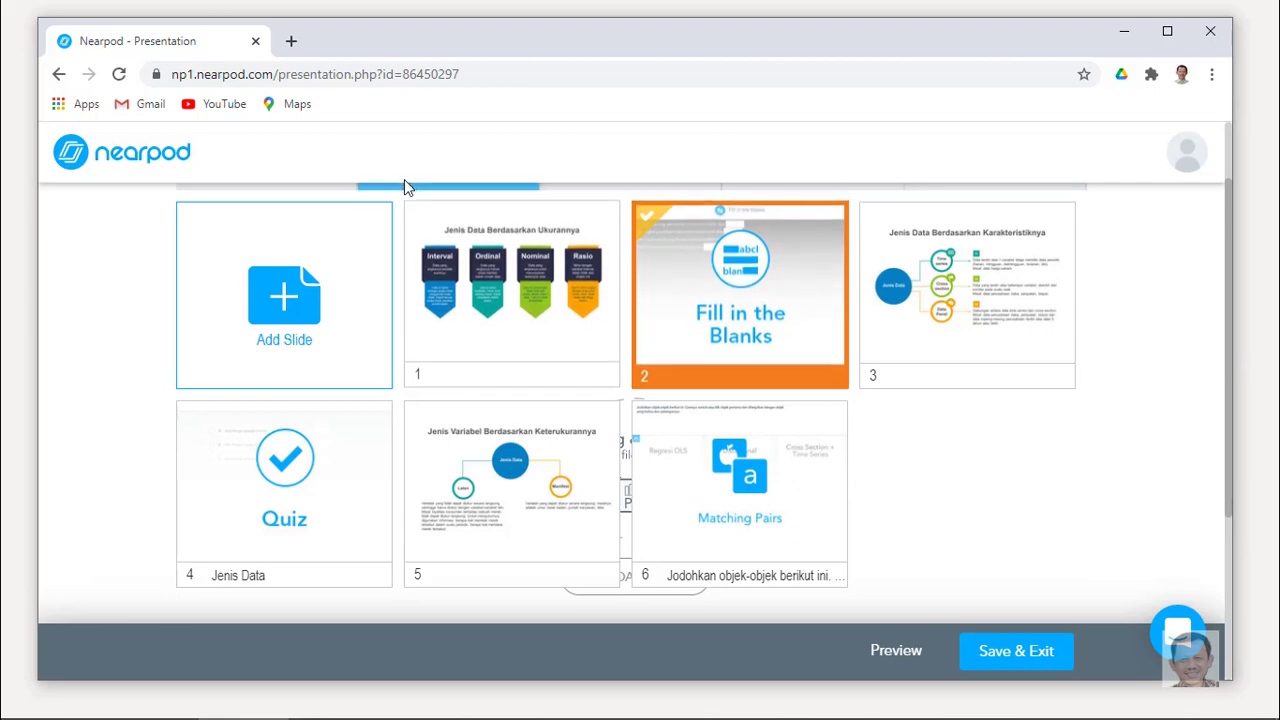
Add a Poll slide with the question 'Bagaimana penjelesan hari ini?'.
left_click(279, 297)
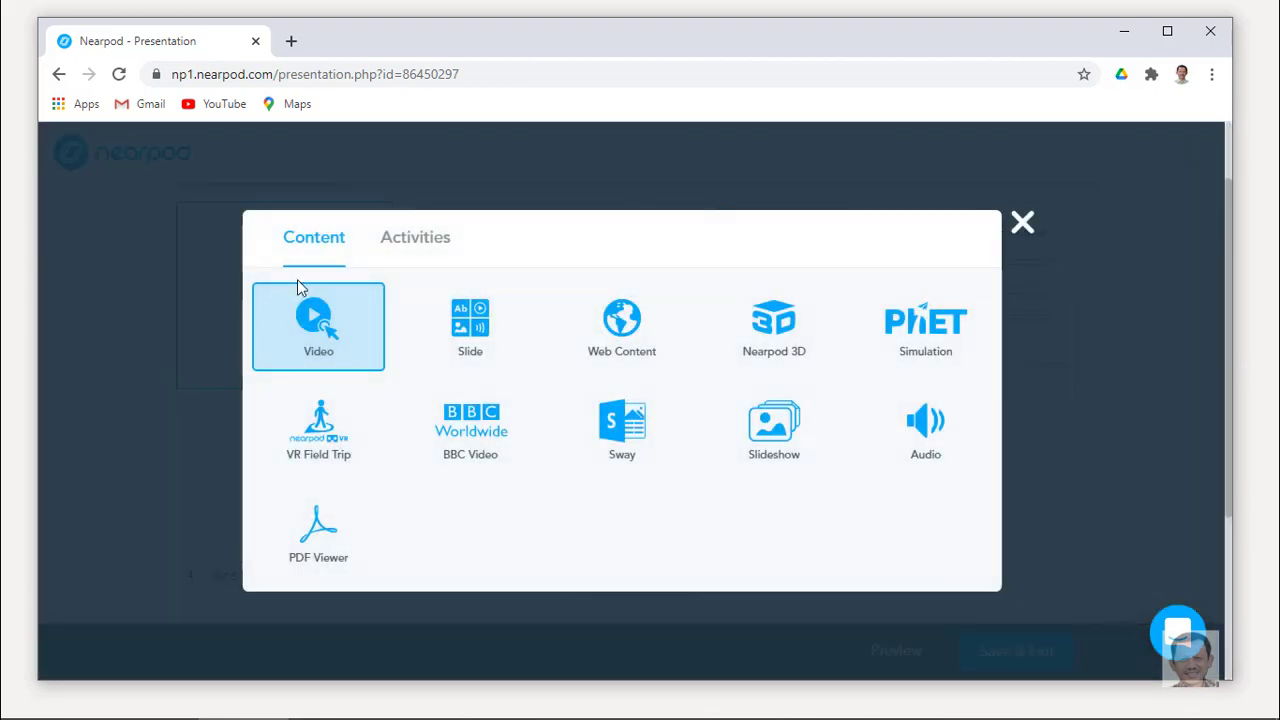
left_click(403, 247)
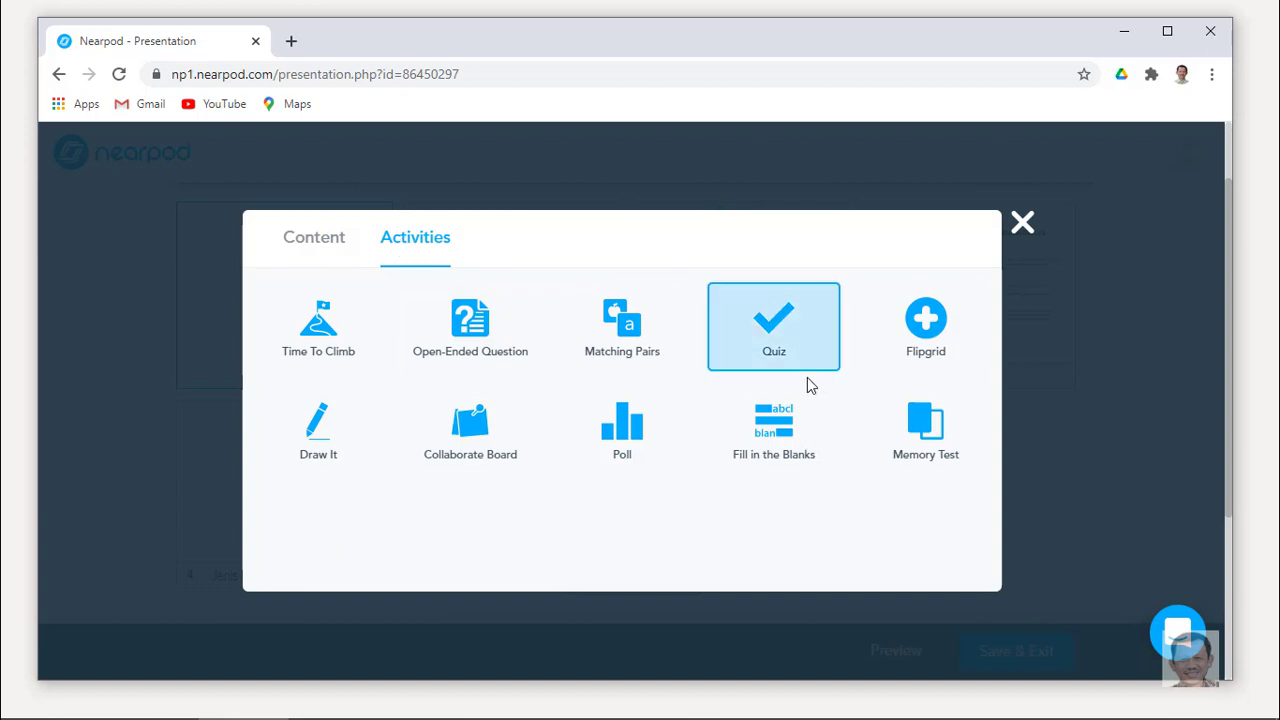
left_click(622, 440)
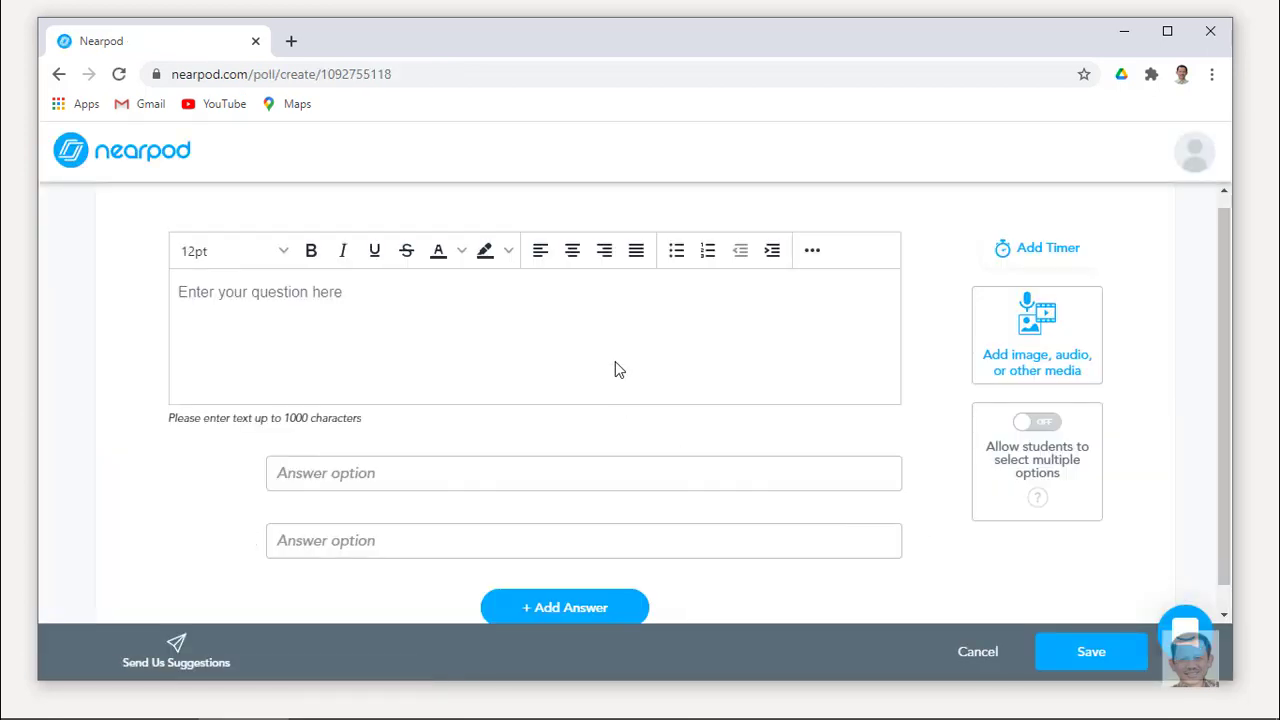
left_click(371, 285)
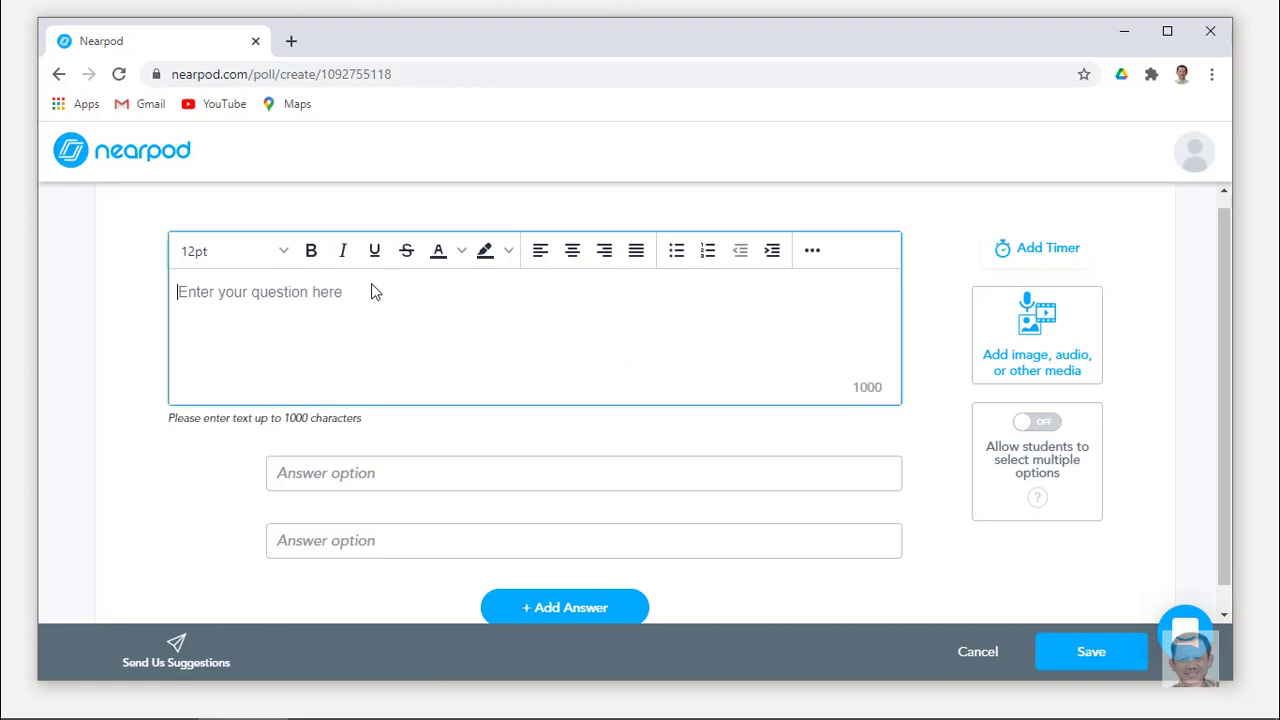
type("Bagaima")
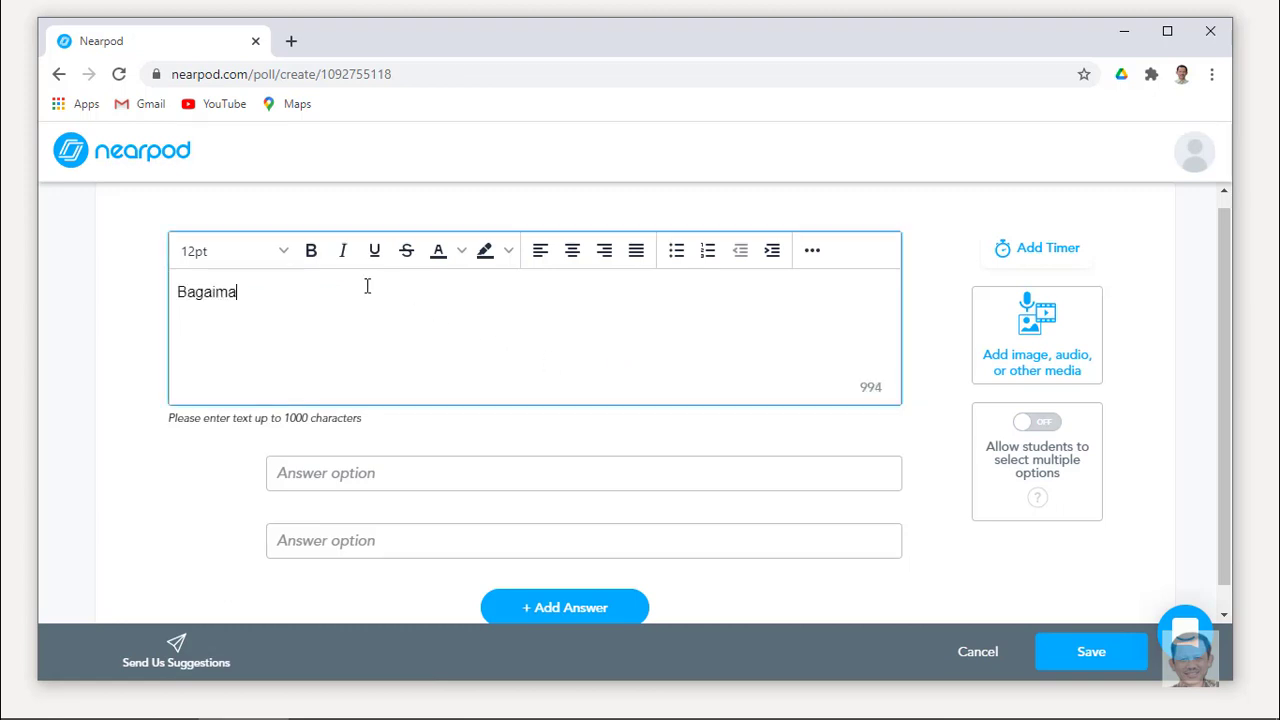
type("na penjelesan ha")
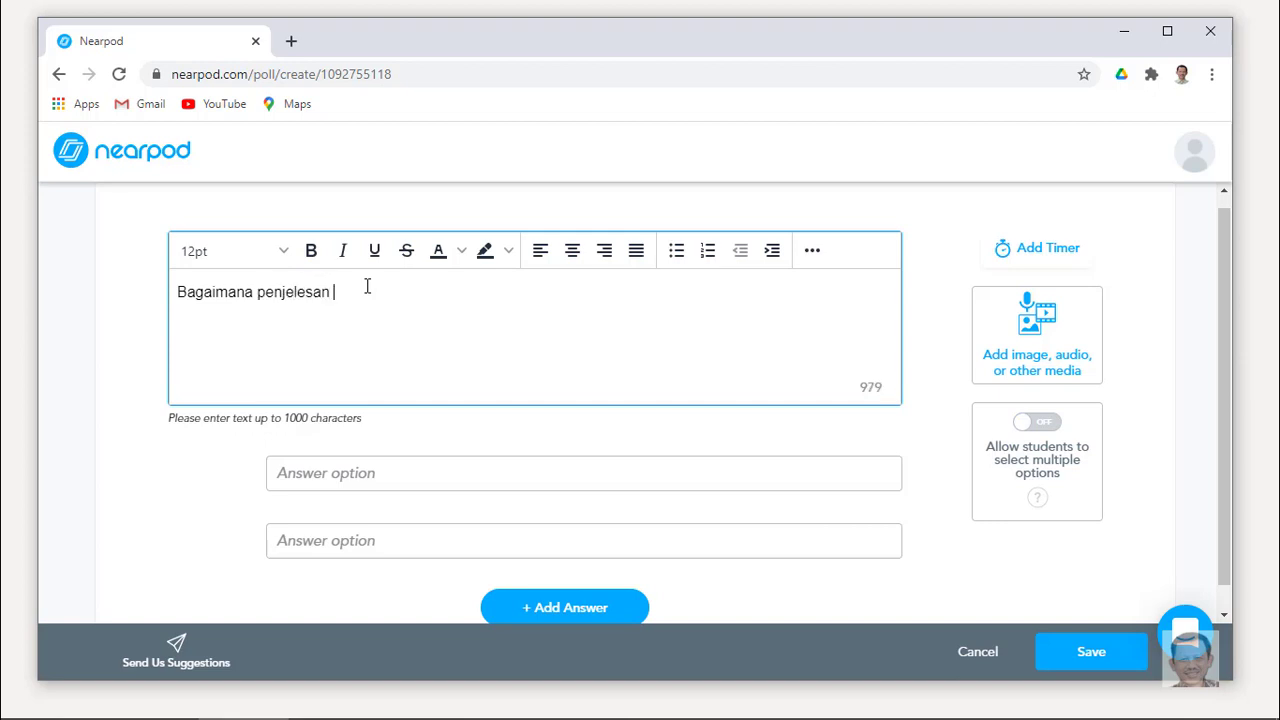
type("ri ini?")
Enter the answers 'Mudah dimengerti' and 'Masih perlu membaca tambahan referensi'.
left_click(392, 468)
type("M")
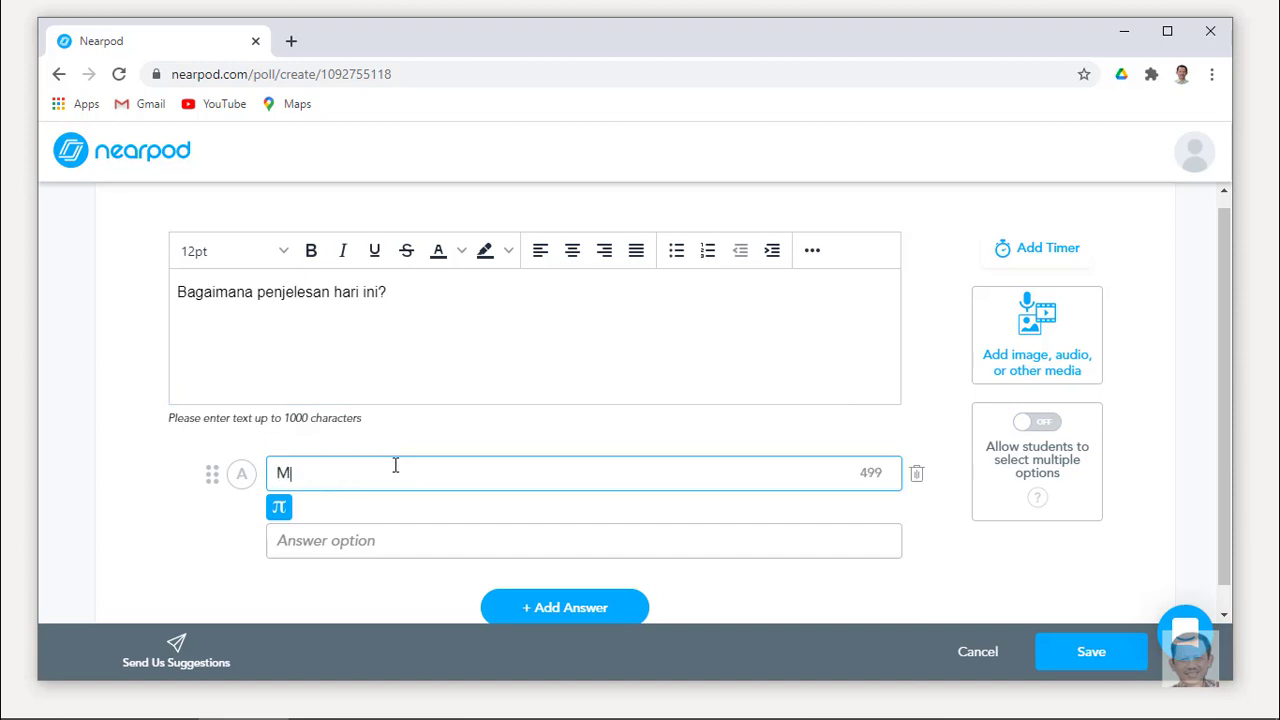
type("udah dimengerti")
left_click(411, 530)
type("Masih s")
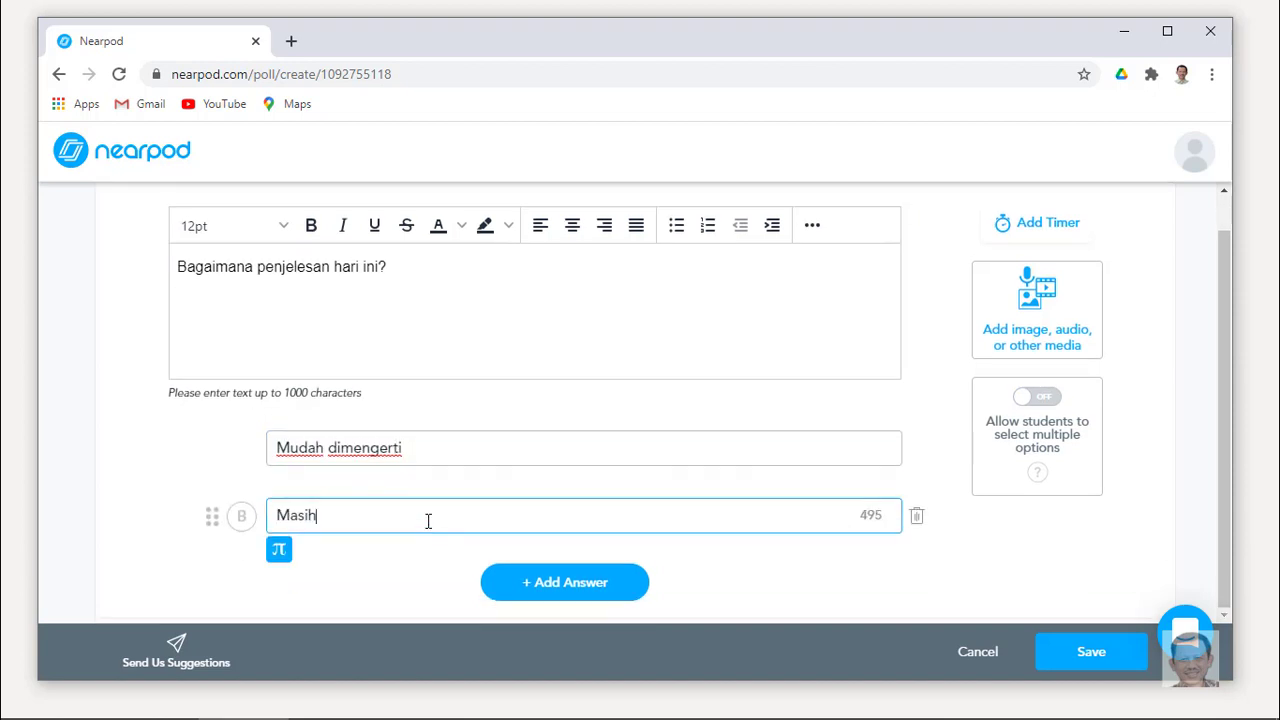
key("BackSpace")
type("perlu mem")
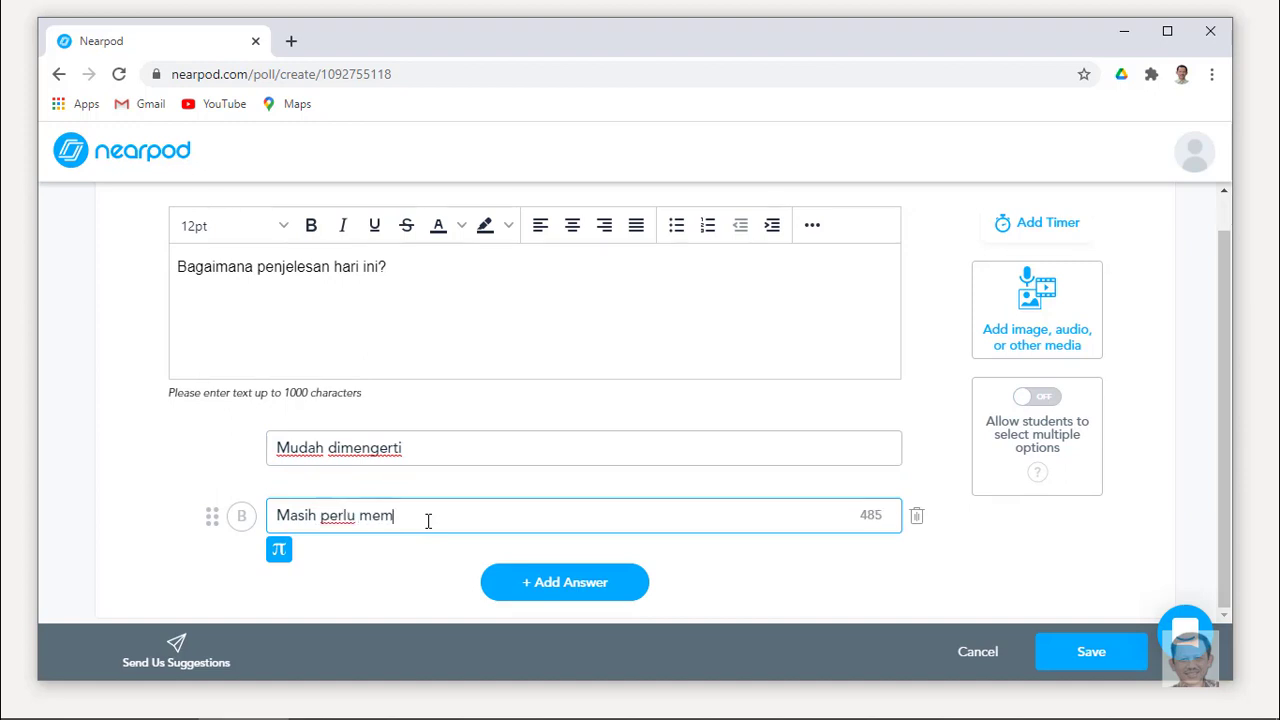
type("baca t")
type("ambahan")
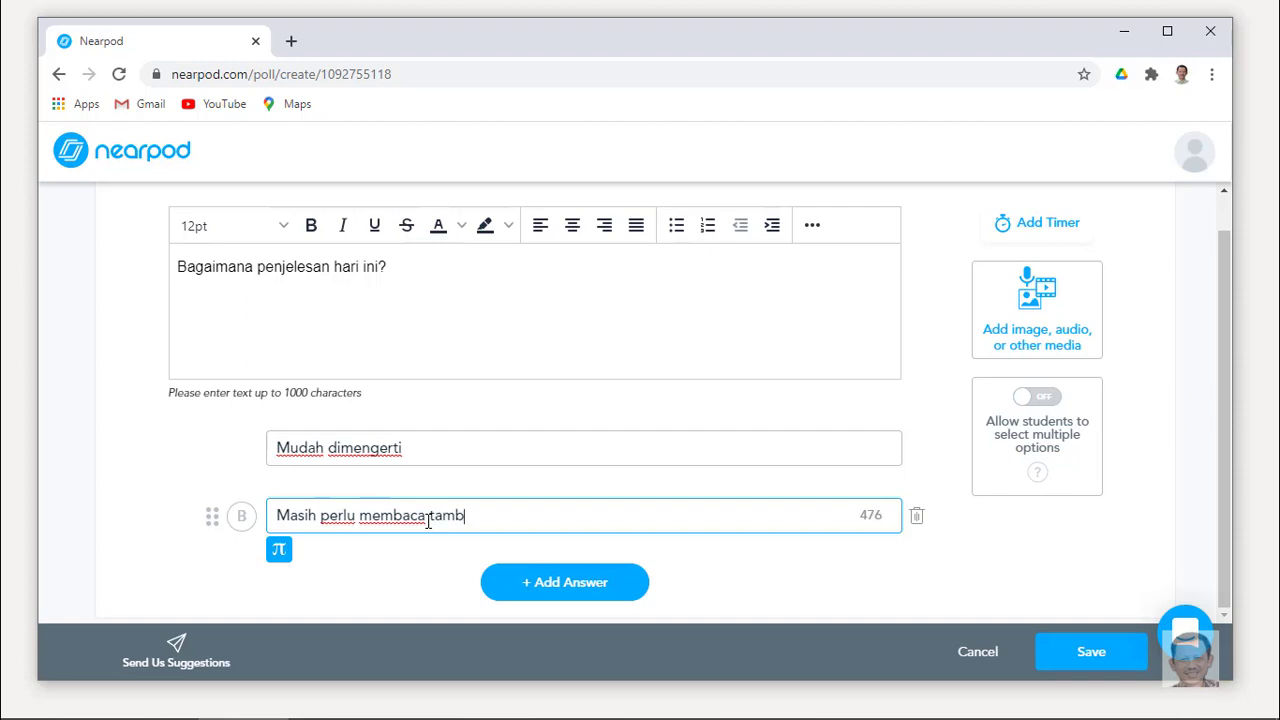
left_click(428, 520)
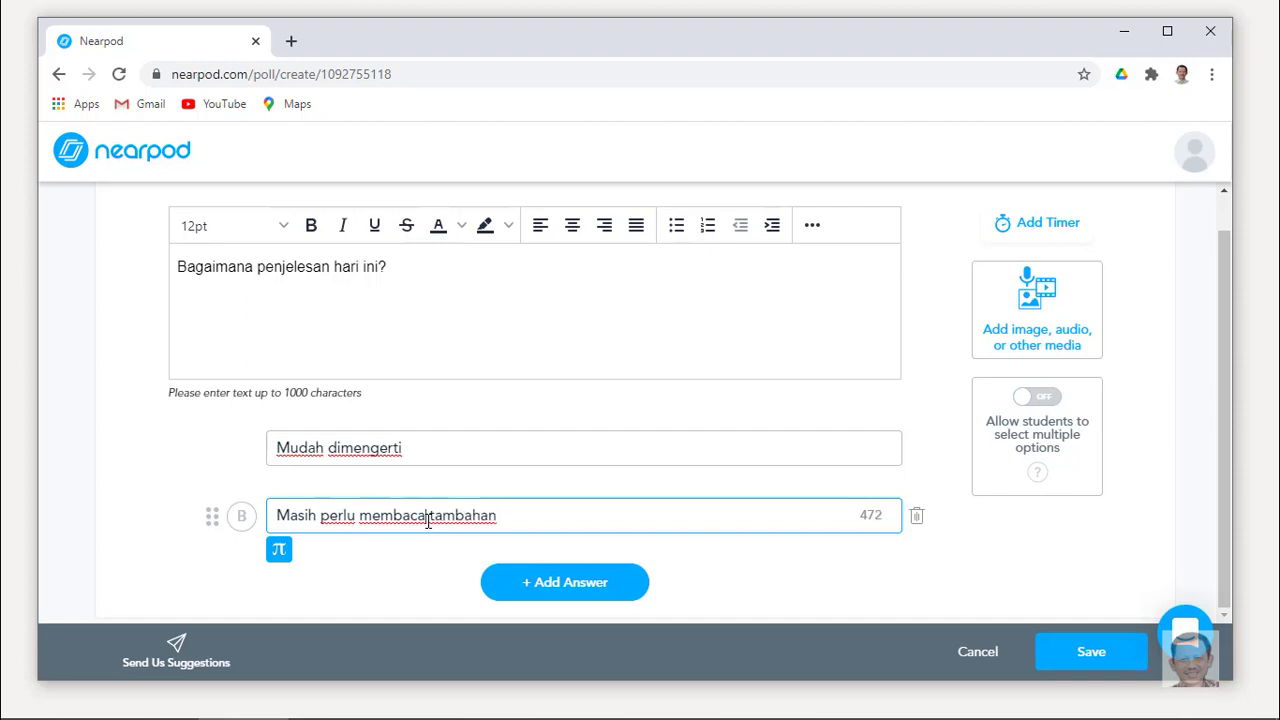
key("BackSpace")
key("End")
type("referensi")
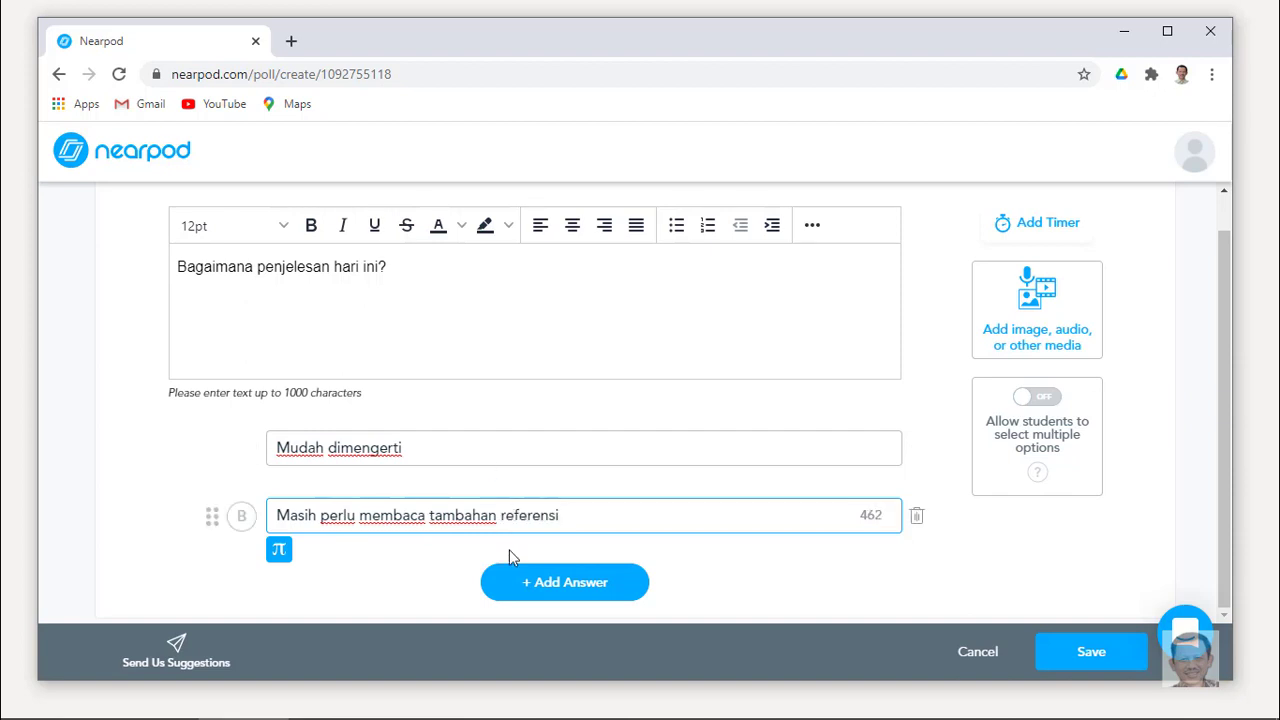
Add a third answer, 'Sulit dimengerti'.
left_click(529, 588)
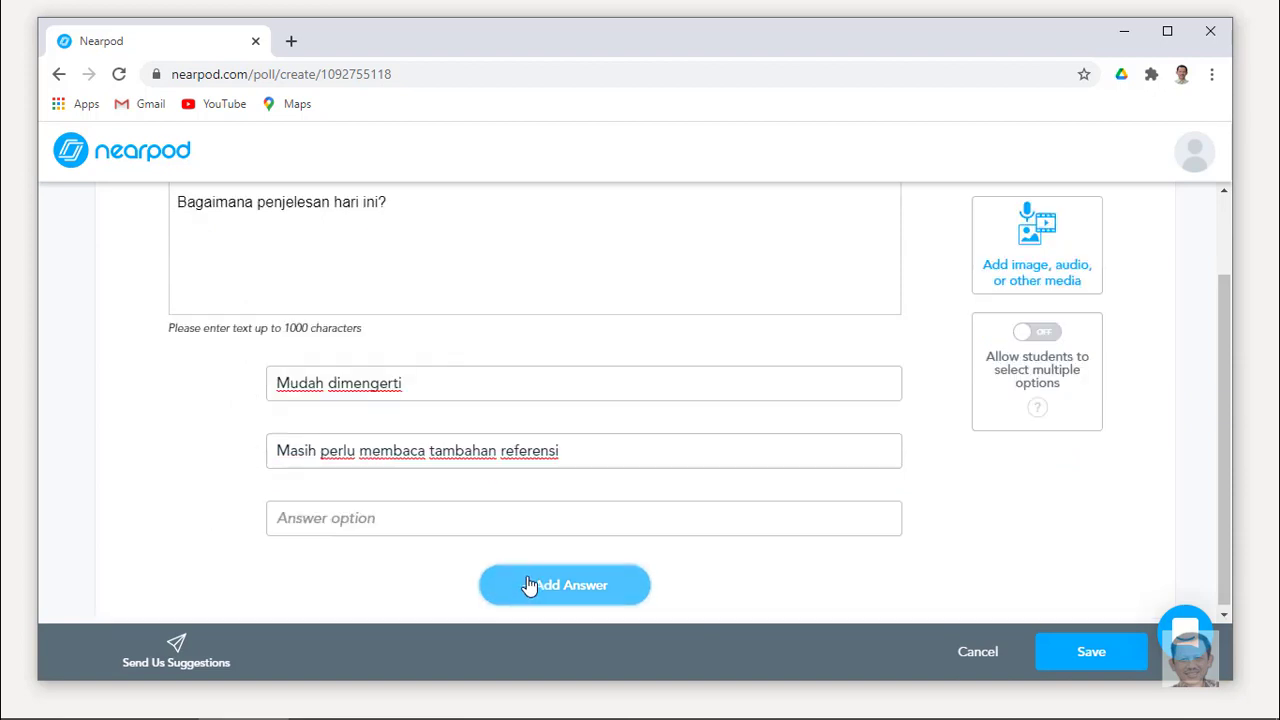
left_click(486, 521)
type("Sulit dimengerti")
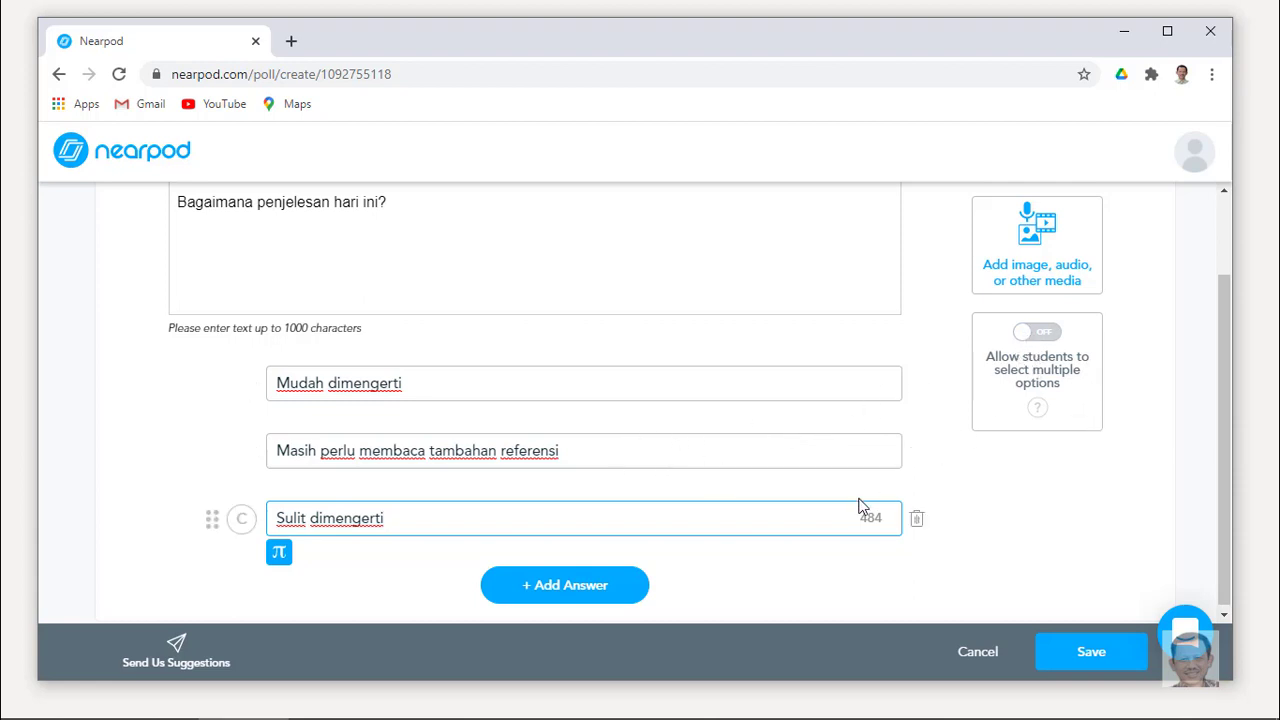
scroll(858, 507, "up", 1)
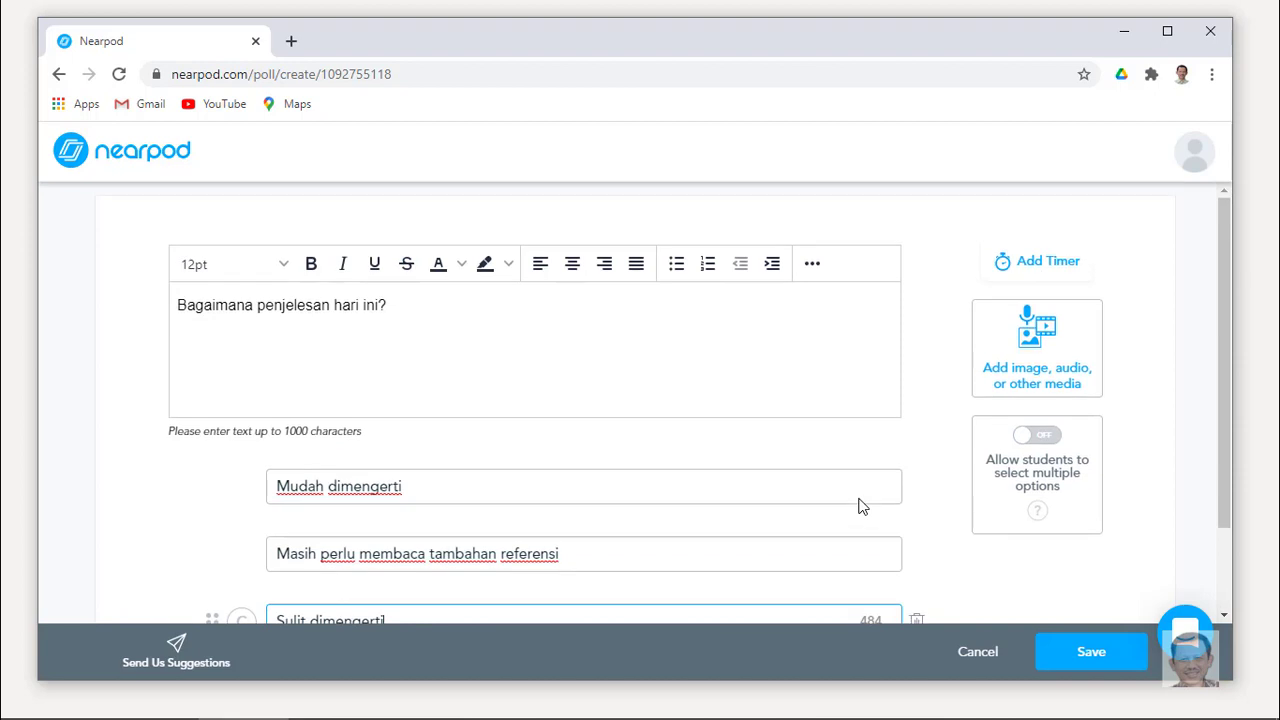
Give the poll a 15-second time limit and save it into the lesson as slide 7.
left_click(1037, 270)
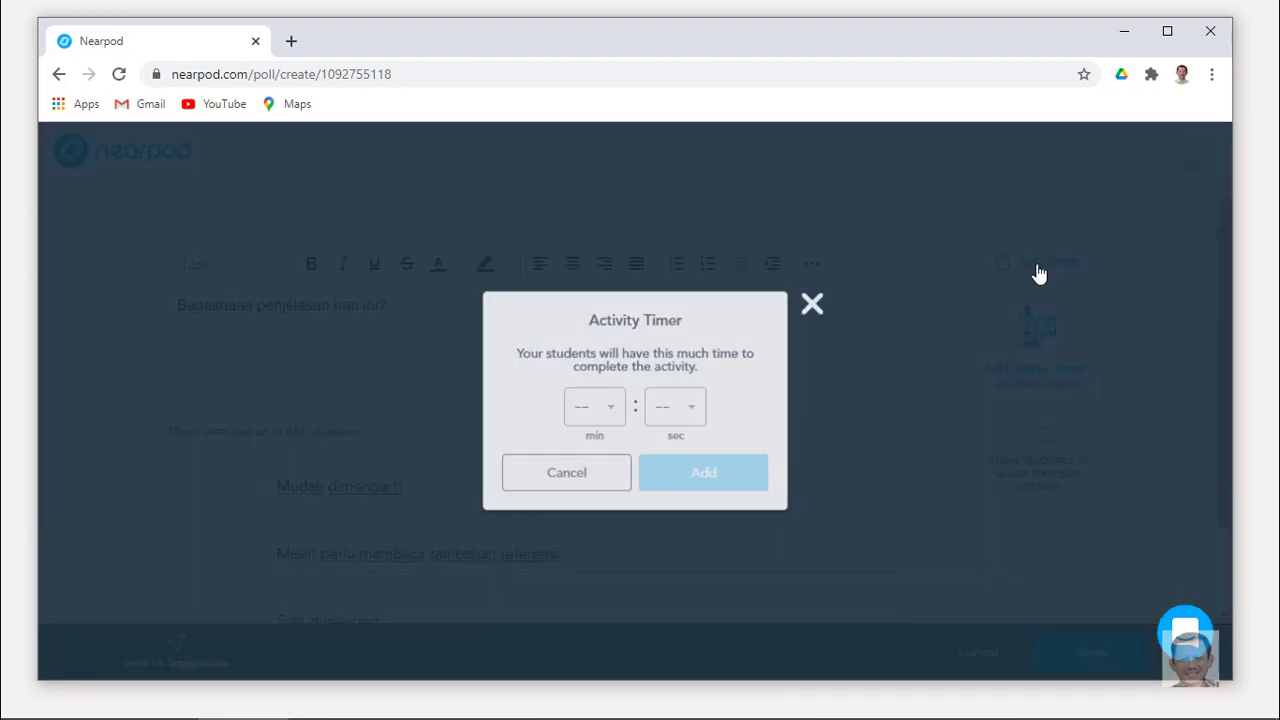
left_click(694, 414)
left_click(678, 489)
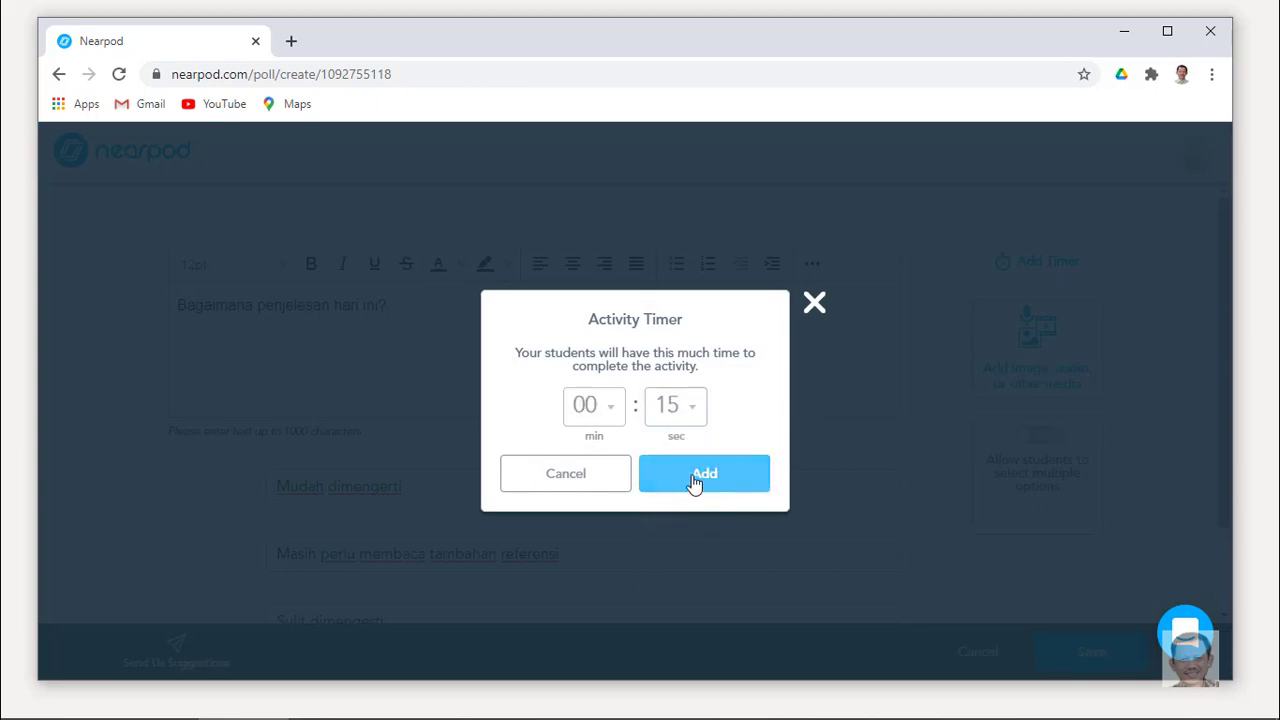
left_click(694, 474)
scroll(671, 466, "down", 1)
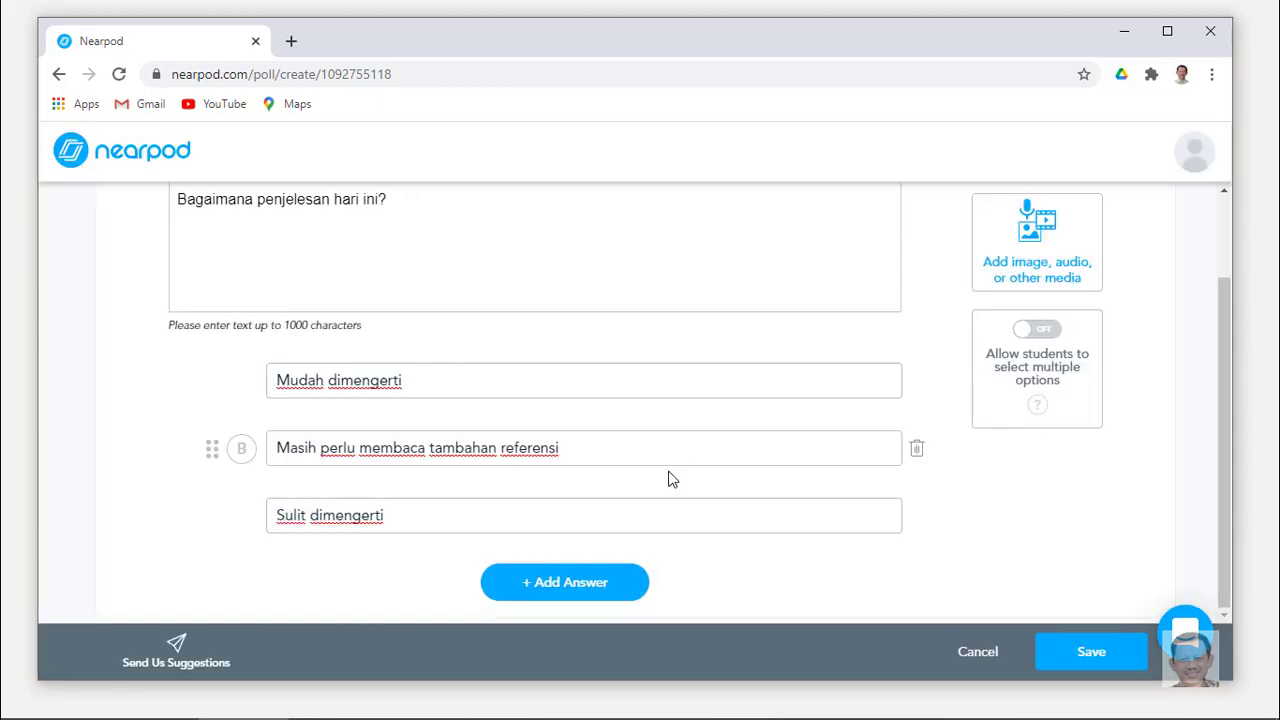
left_click(1088, 652)
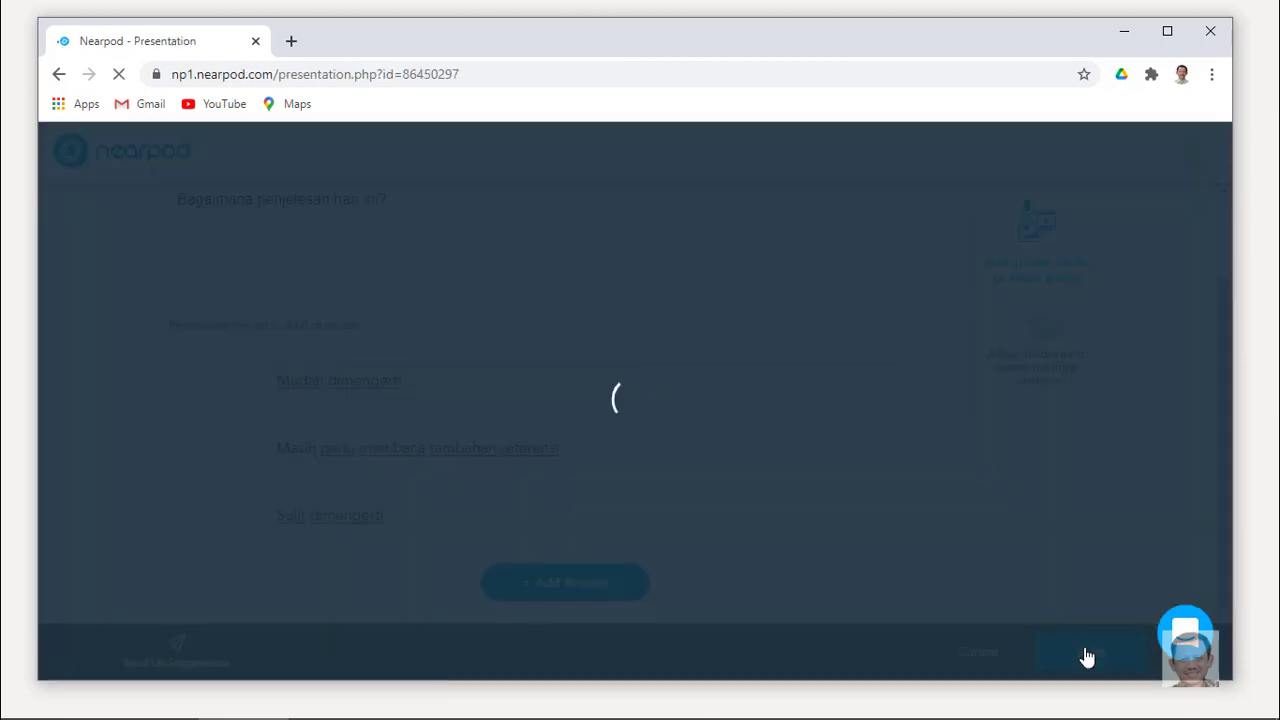
scroll(1132, 418, "up", 2)
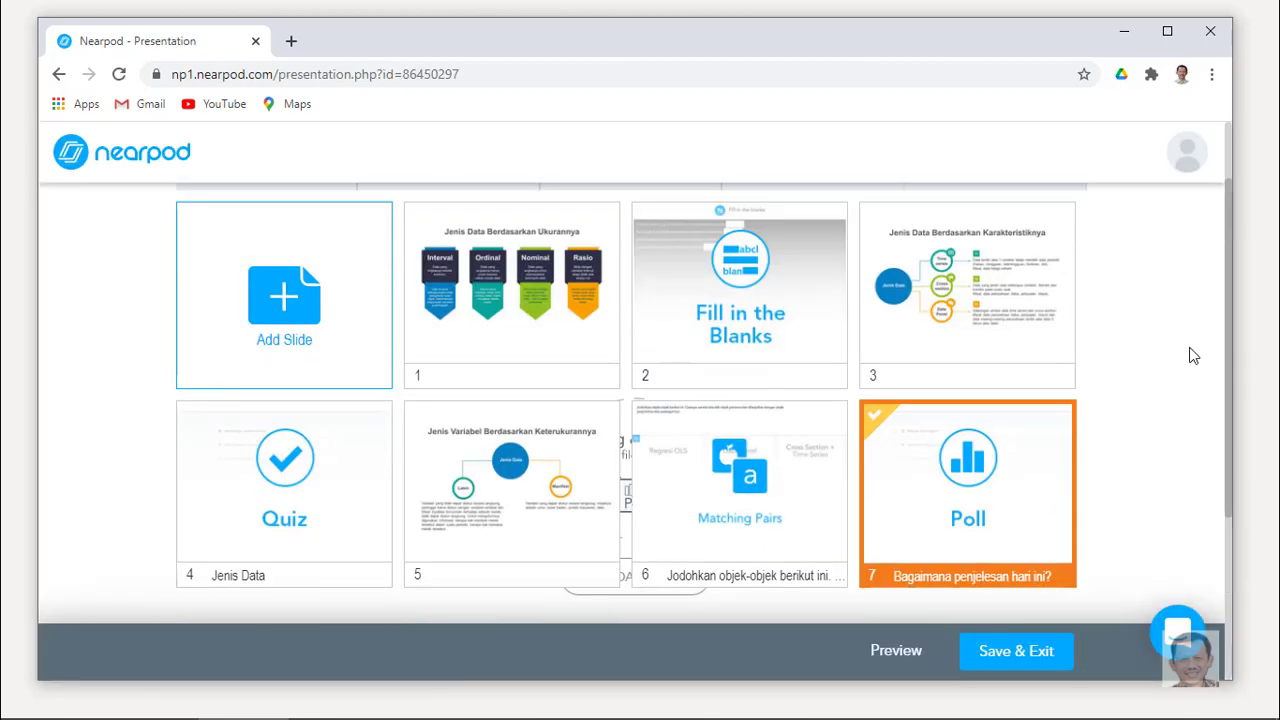
left_click(536, 360)
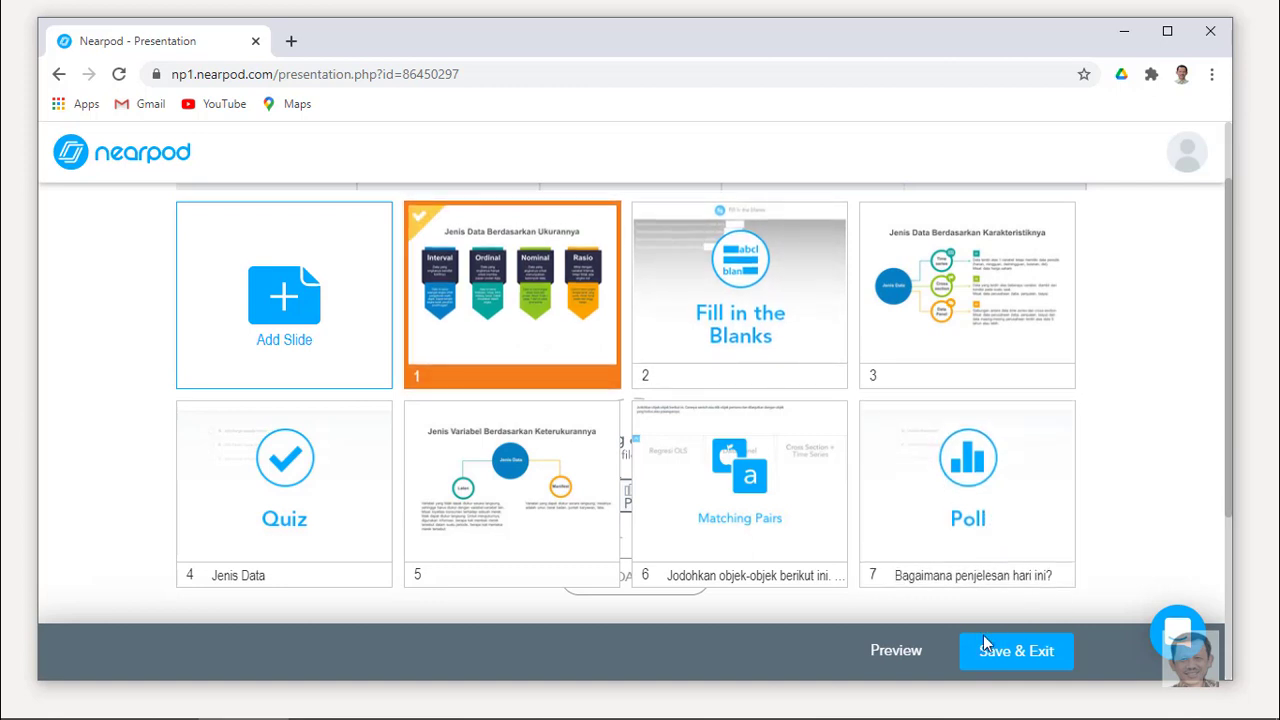
left_click(897, 651)
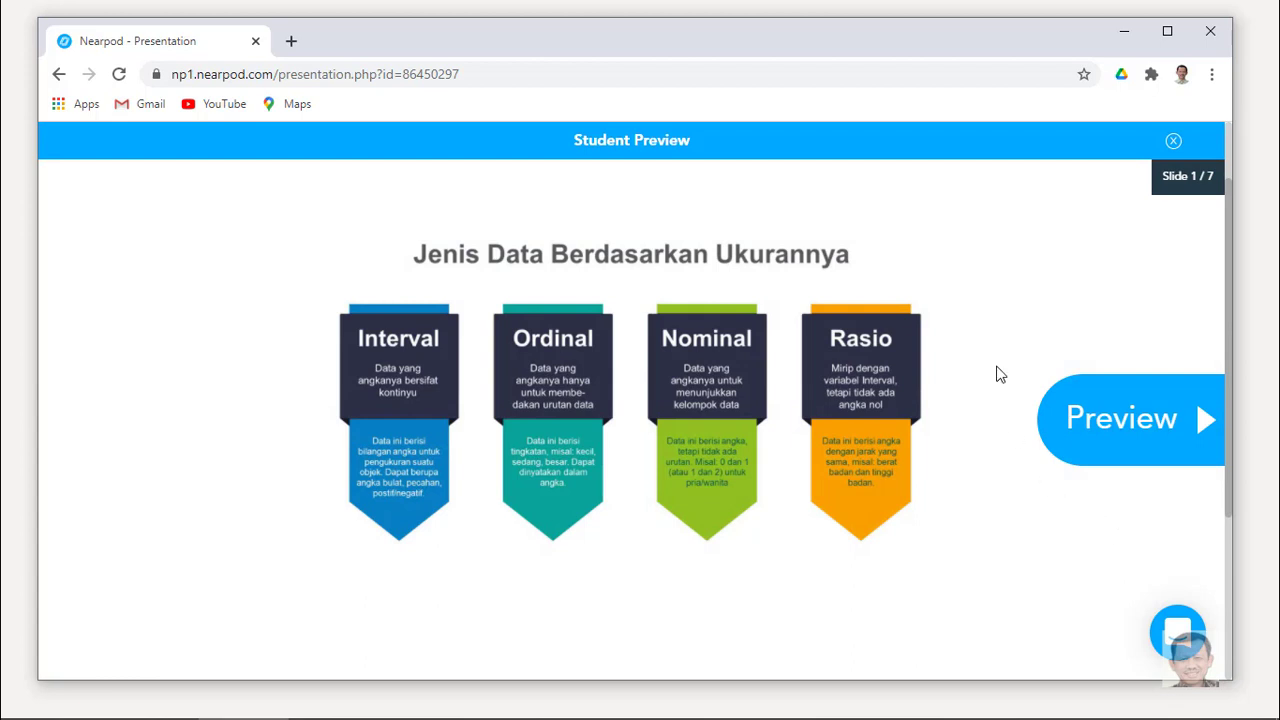
left_click(1181, 430)
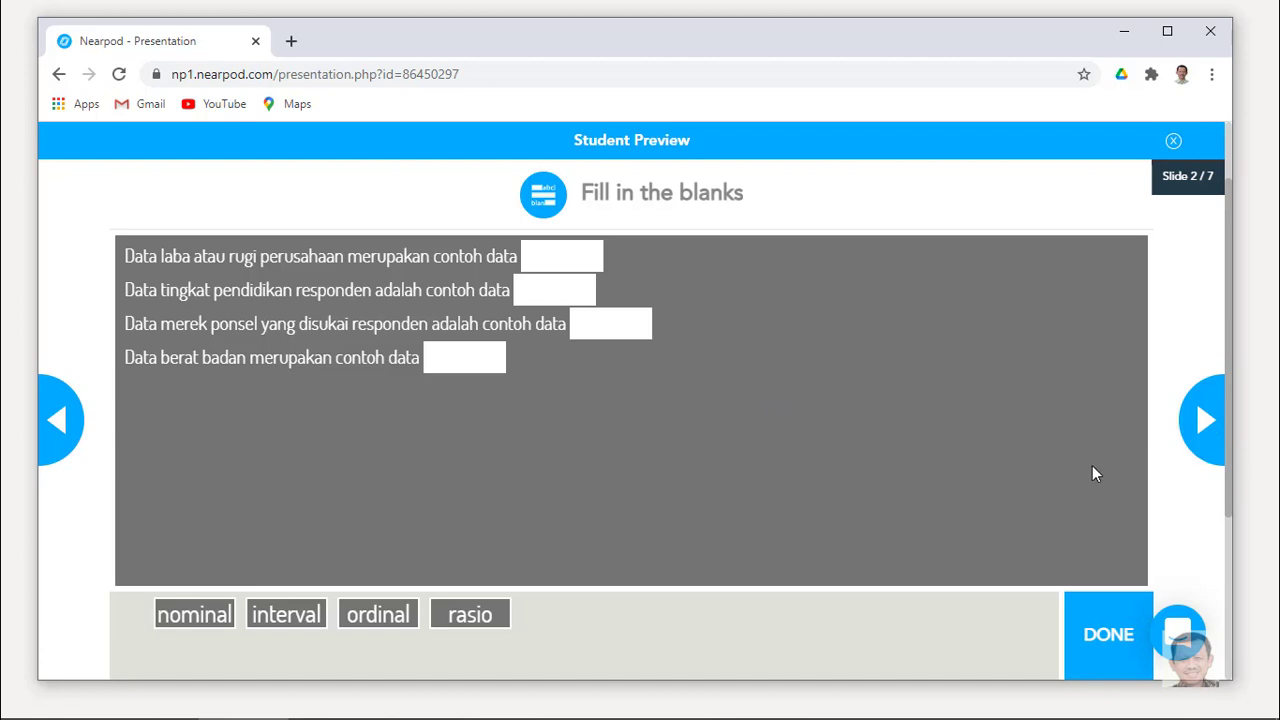
left_click(1207, 432)
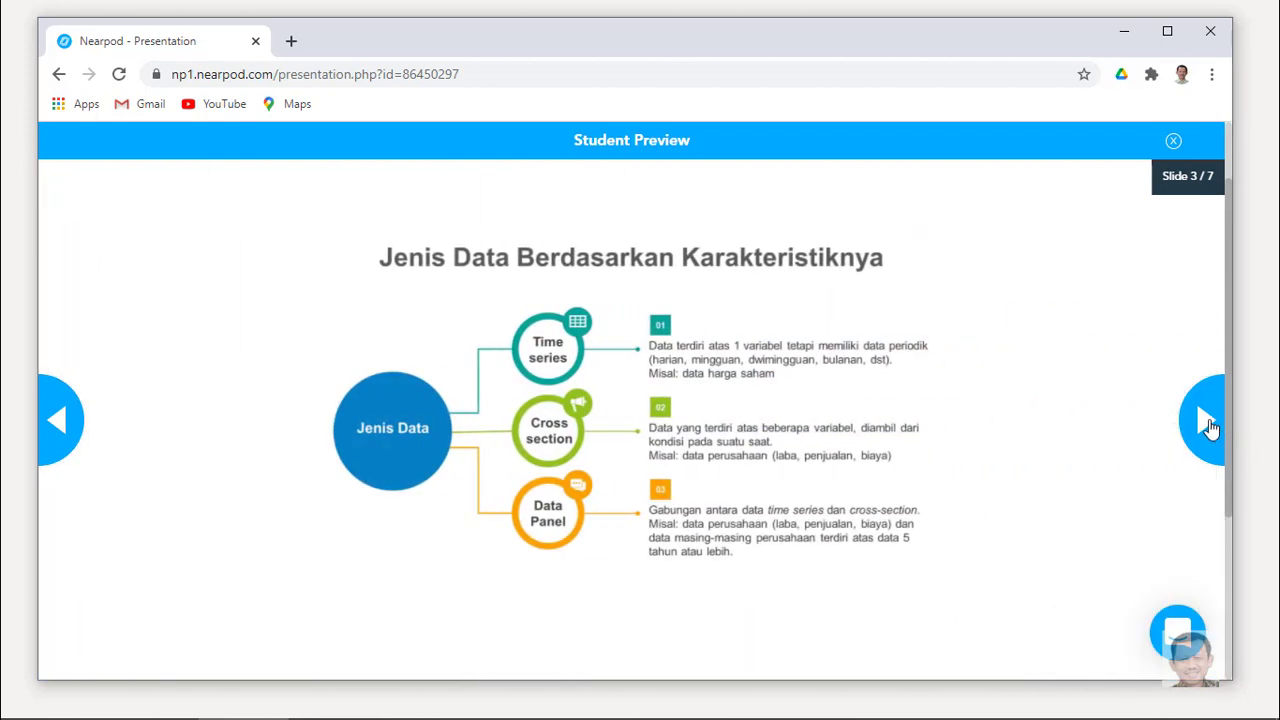
left_click(1207, 425)
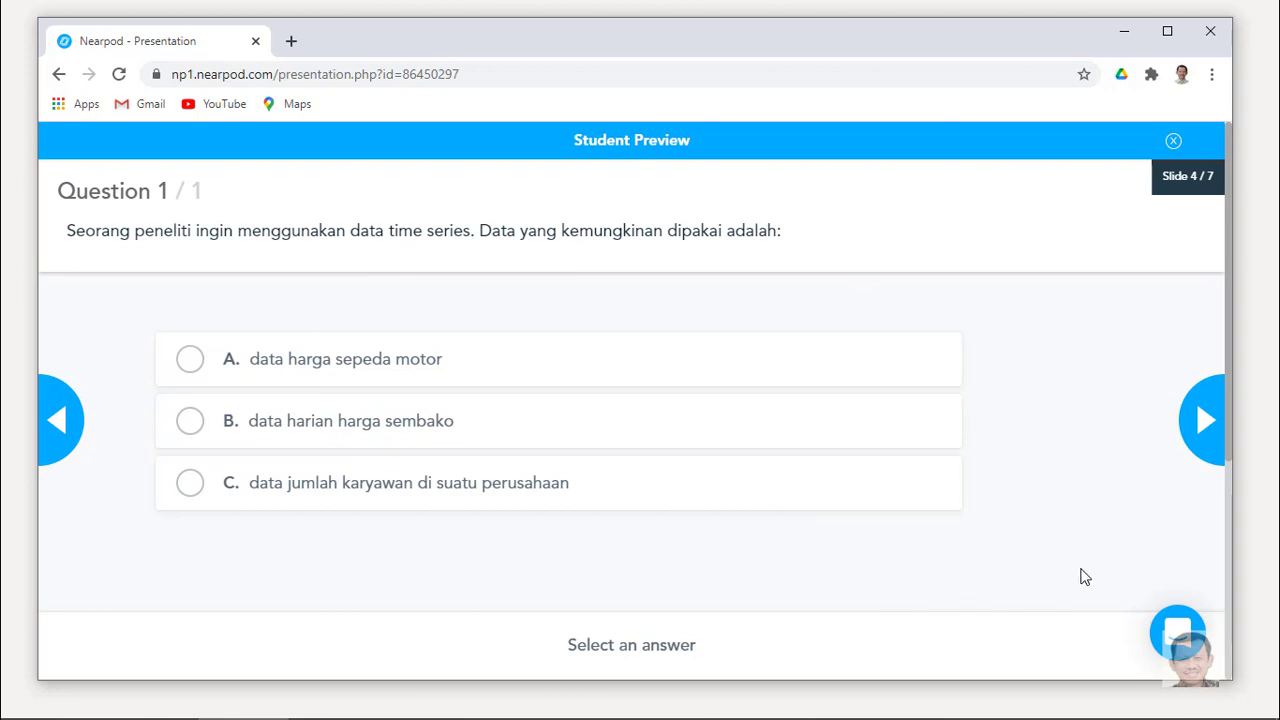
left_click(1203, 423)
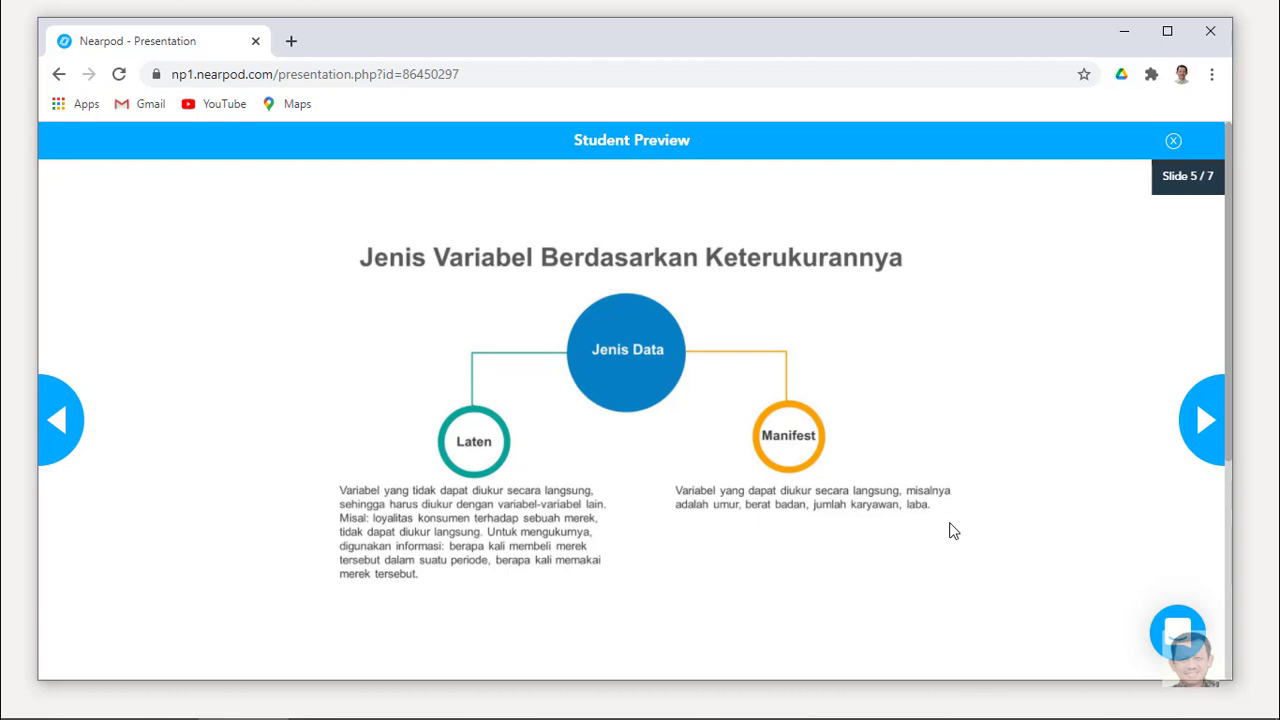
left_click(1206, 422)
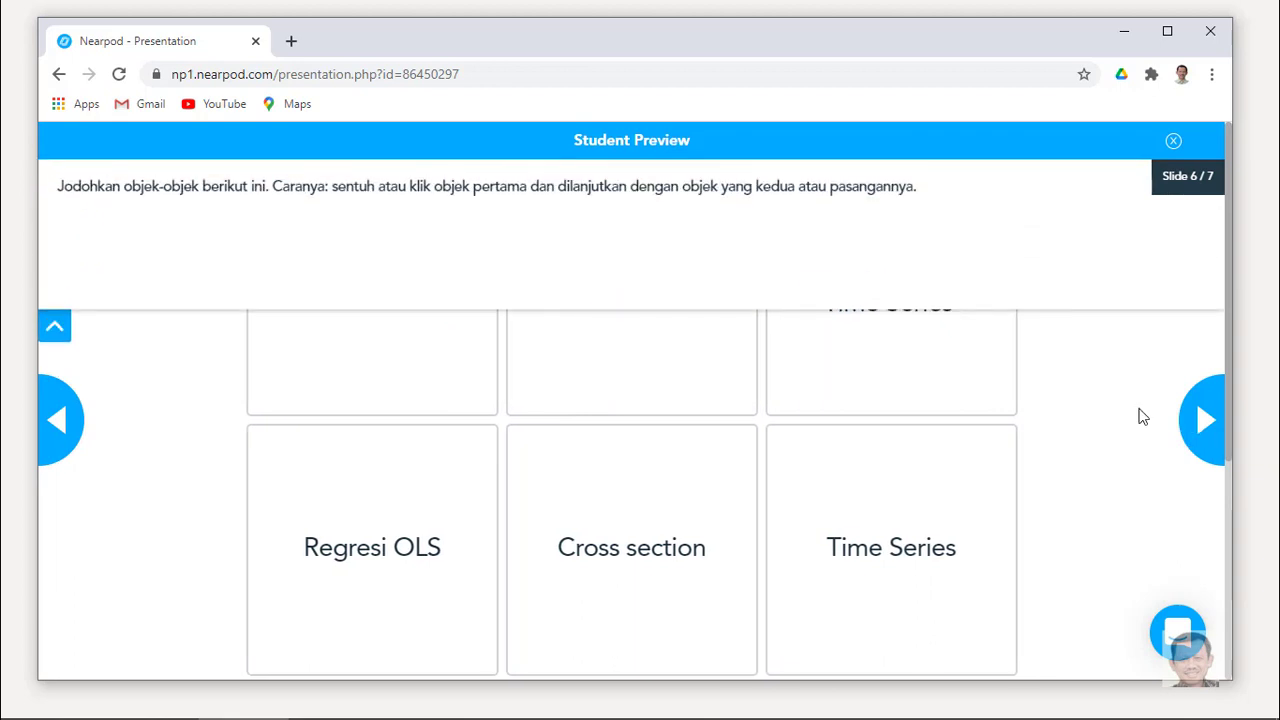
left_click(1043, 274)
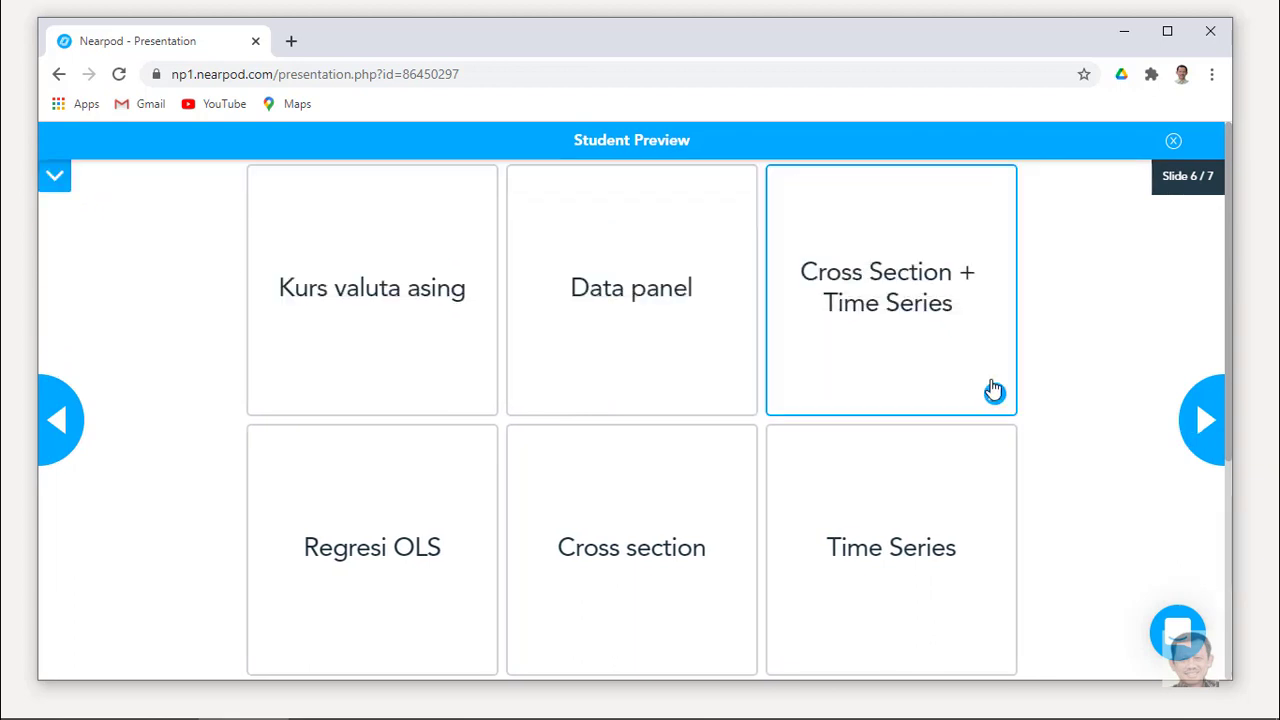
left_click(1207, 417)
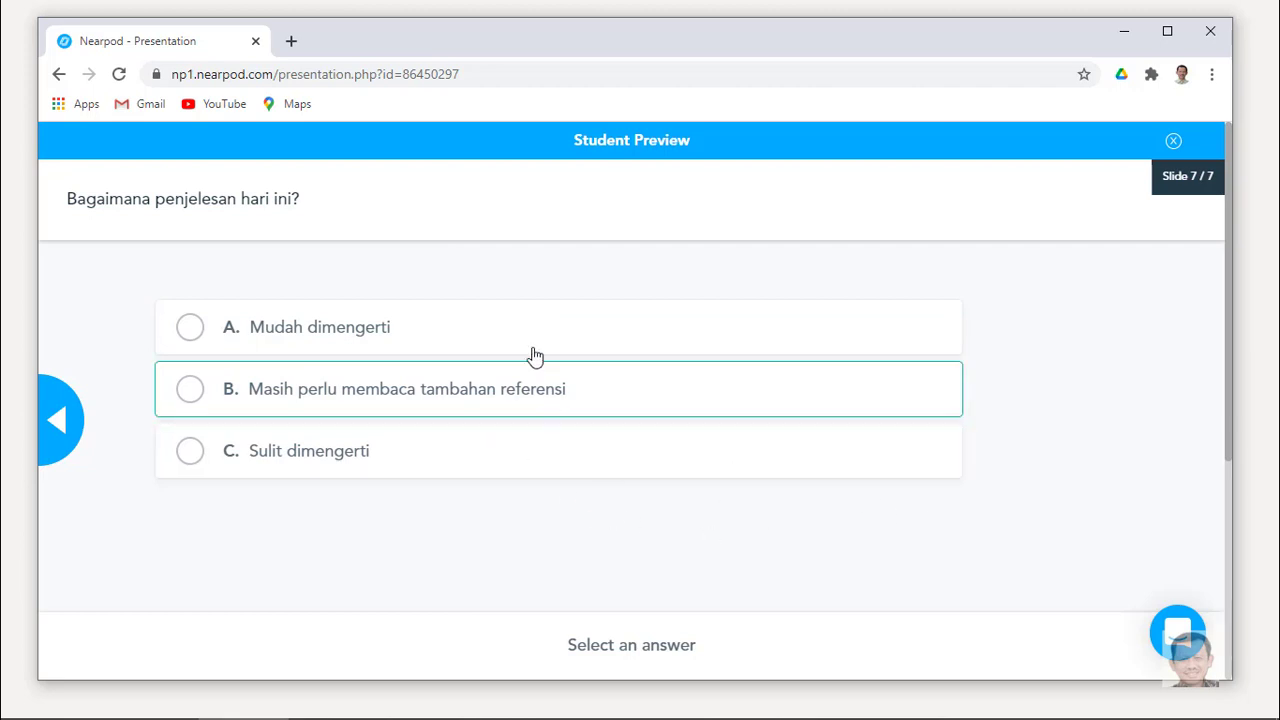
left_click(1173, 144)
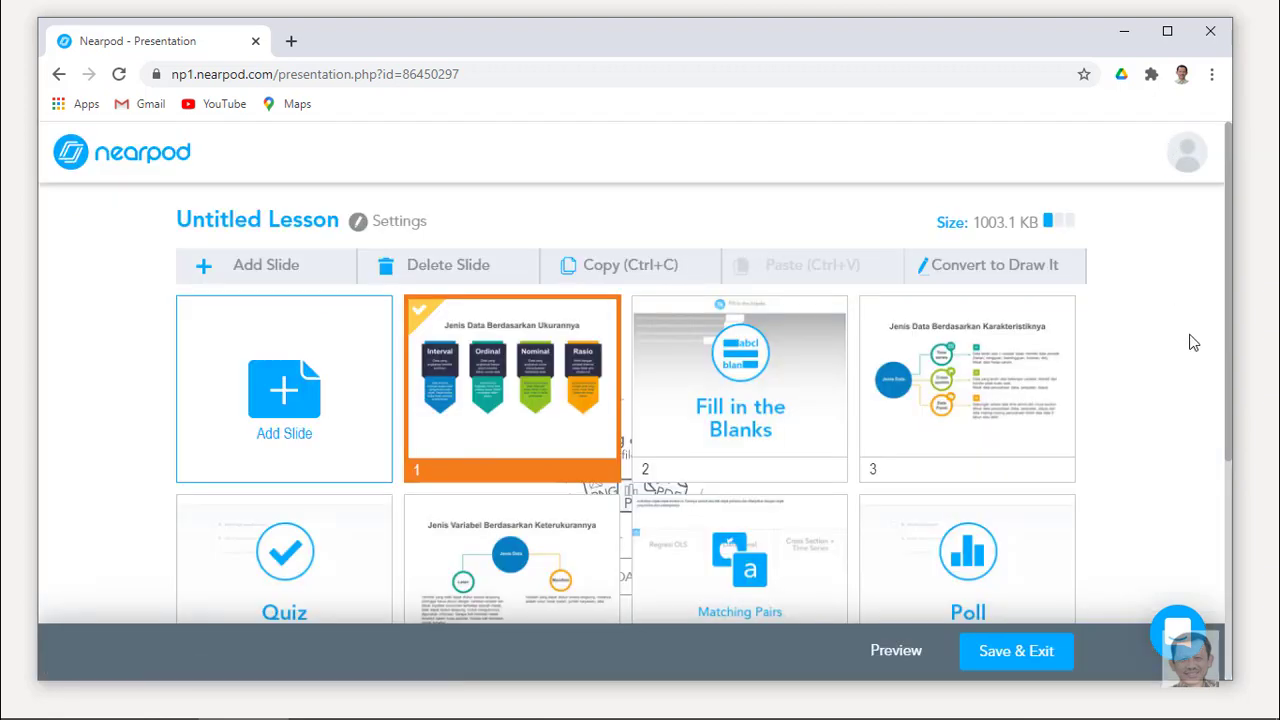
Title the lesson 'Data Statistik', then save and exit the editor.
left_click(334, 221)
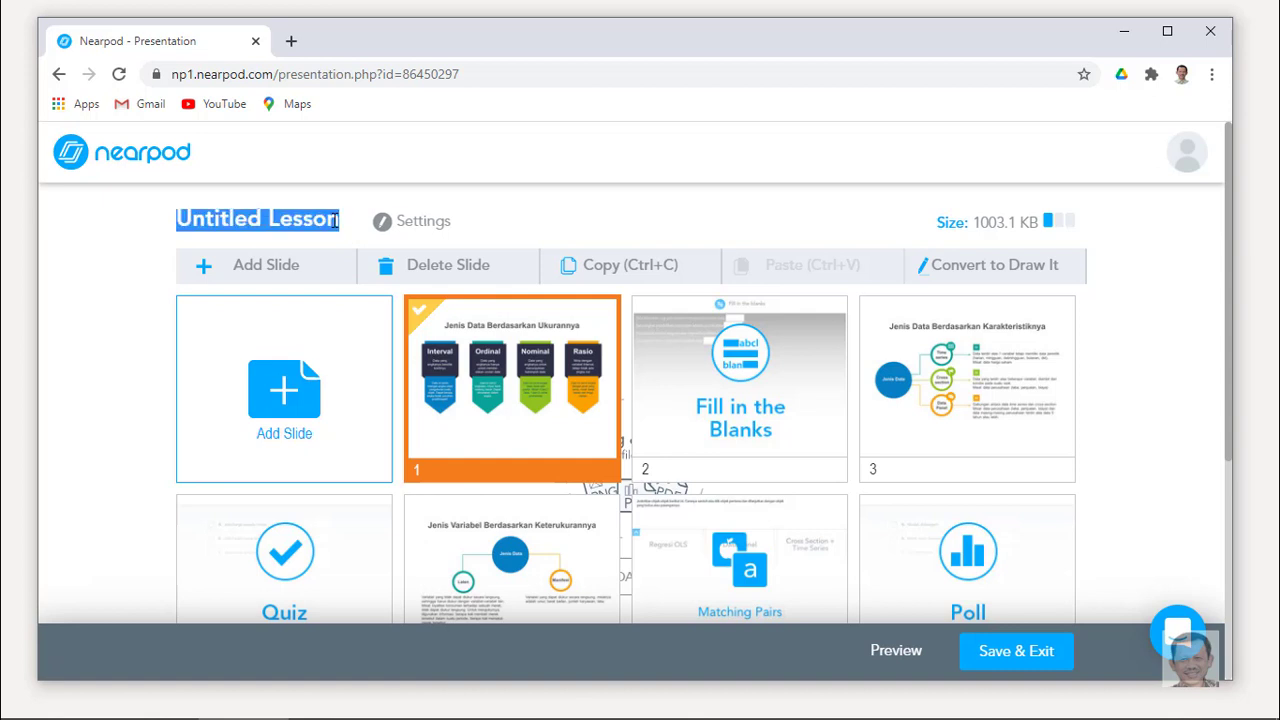
type("D")
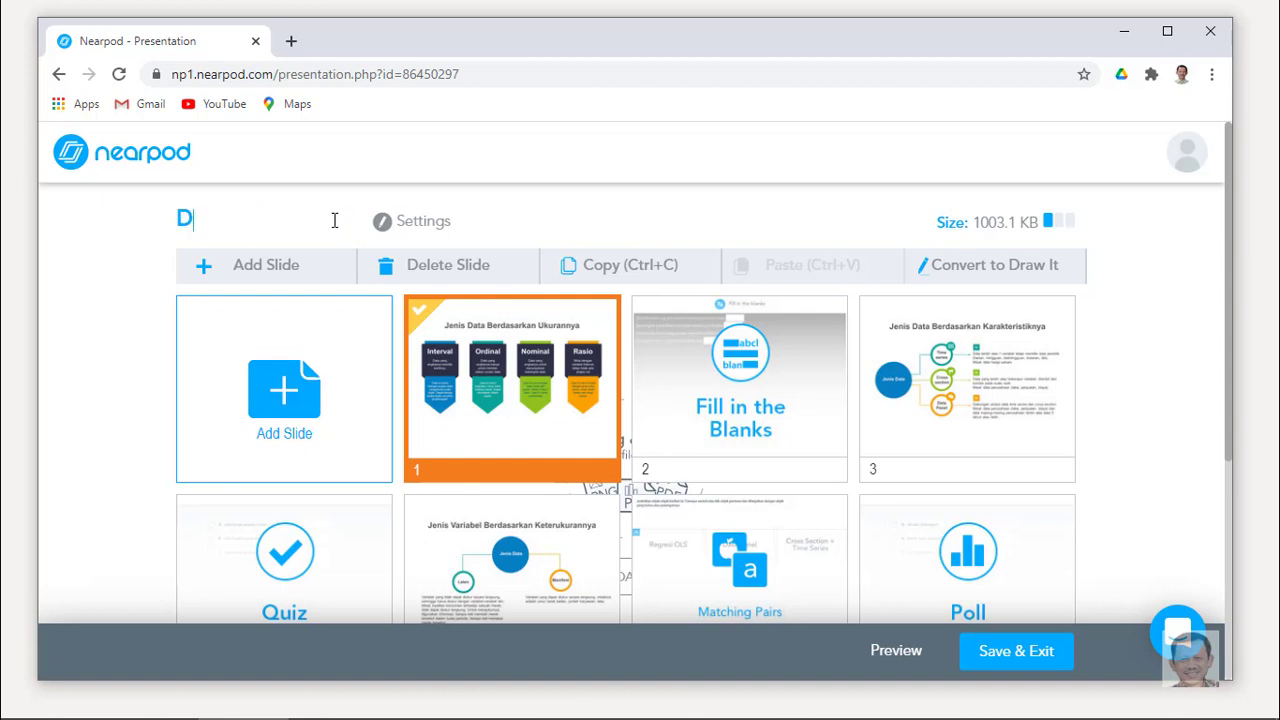
type("ata Statistik")
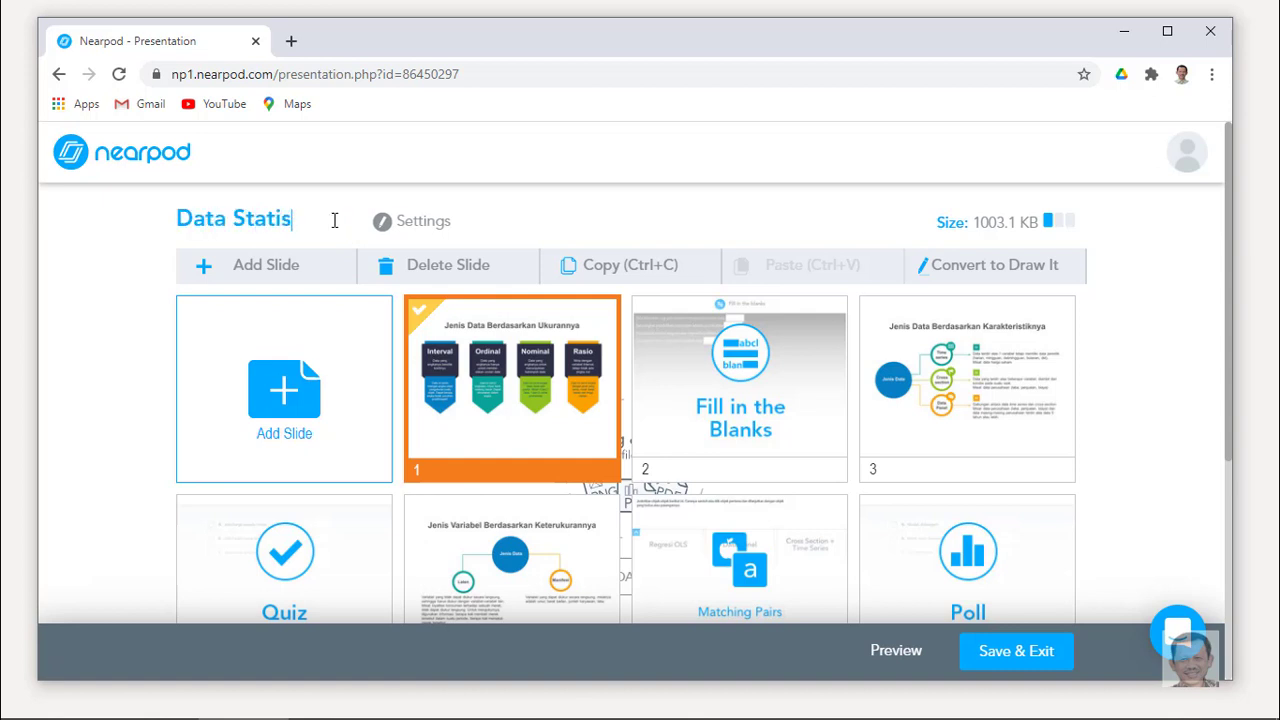
key("Return")
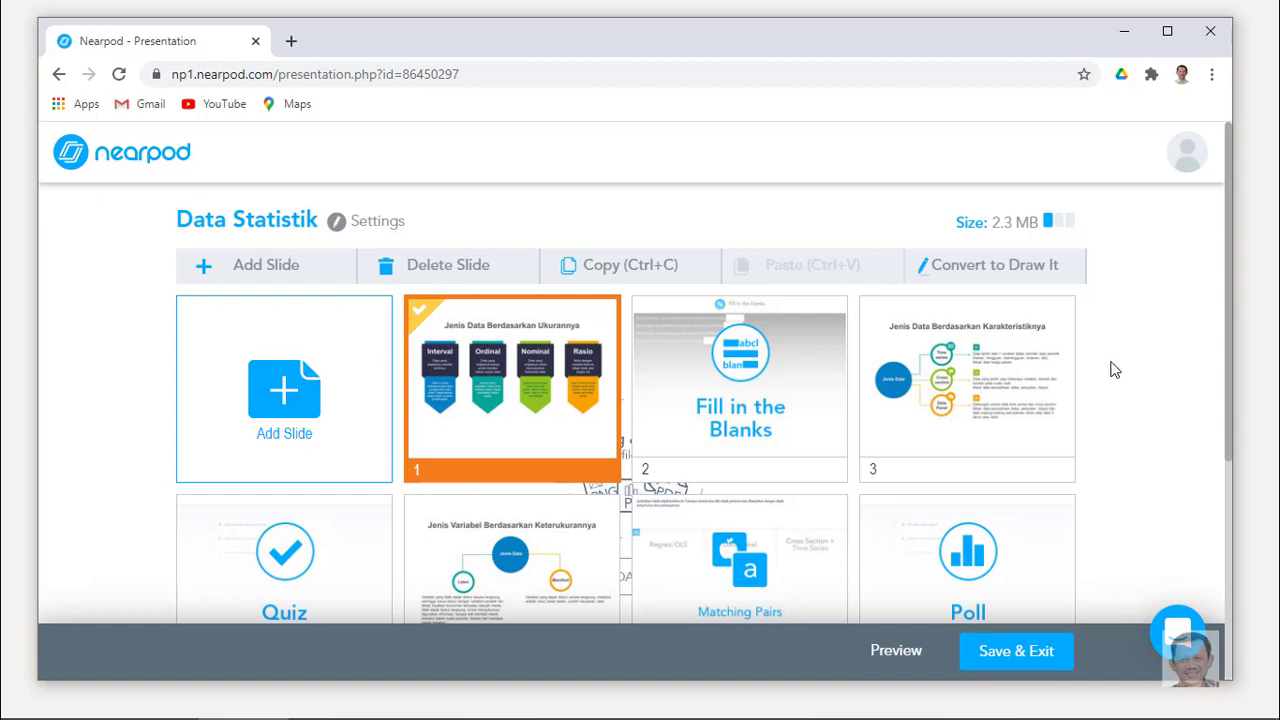
scroll(1096, 412, "down", 3)
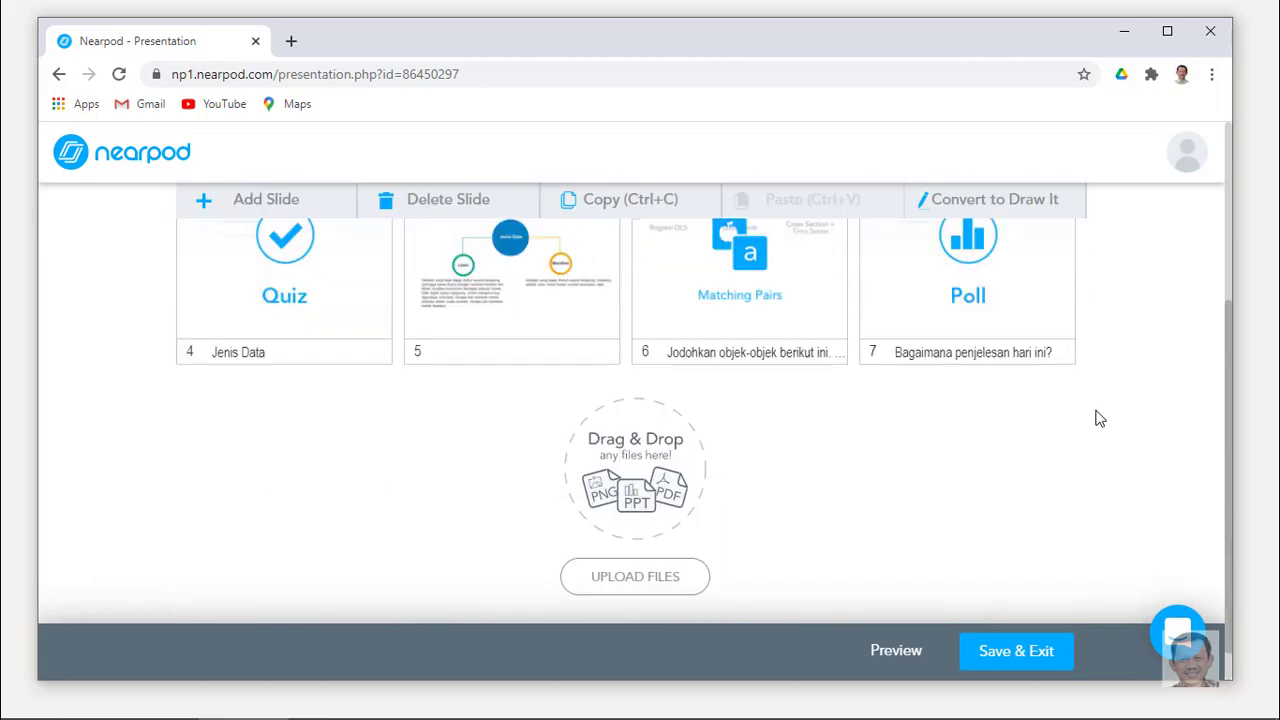
scroll(1096, 418, "up", 3)
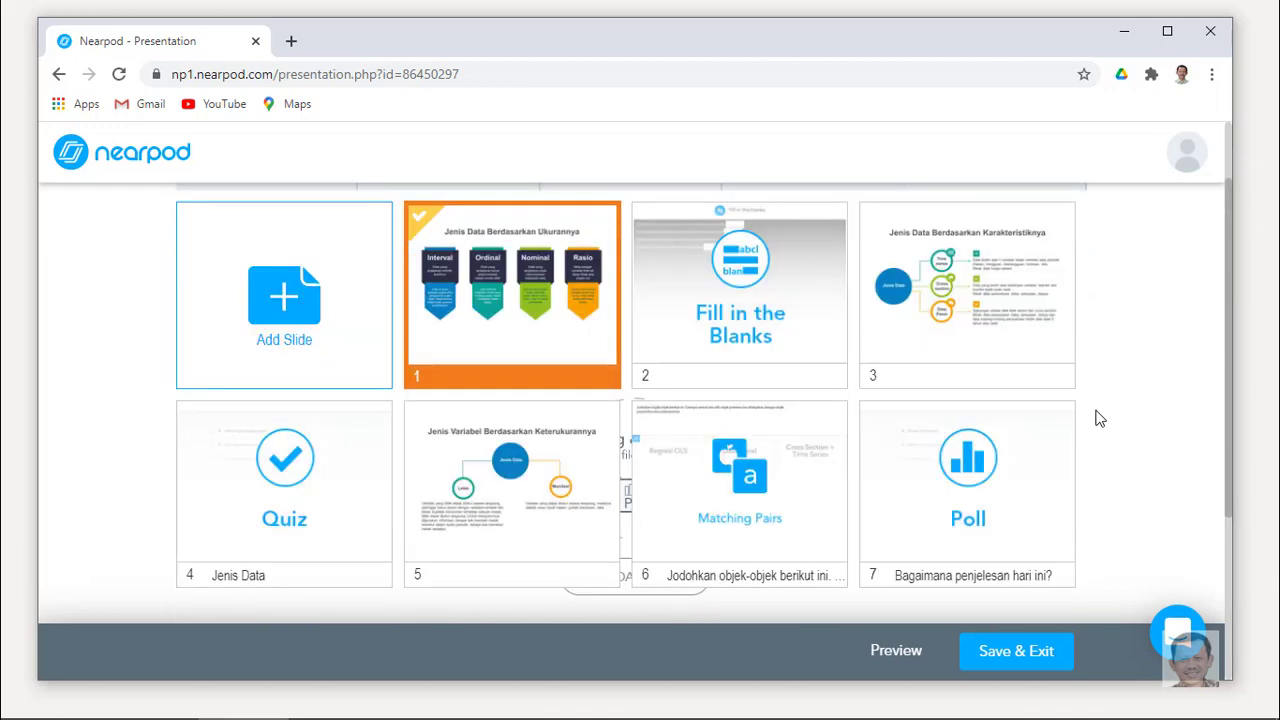
scroll(1096, 418, "down", 1)
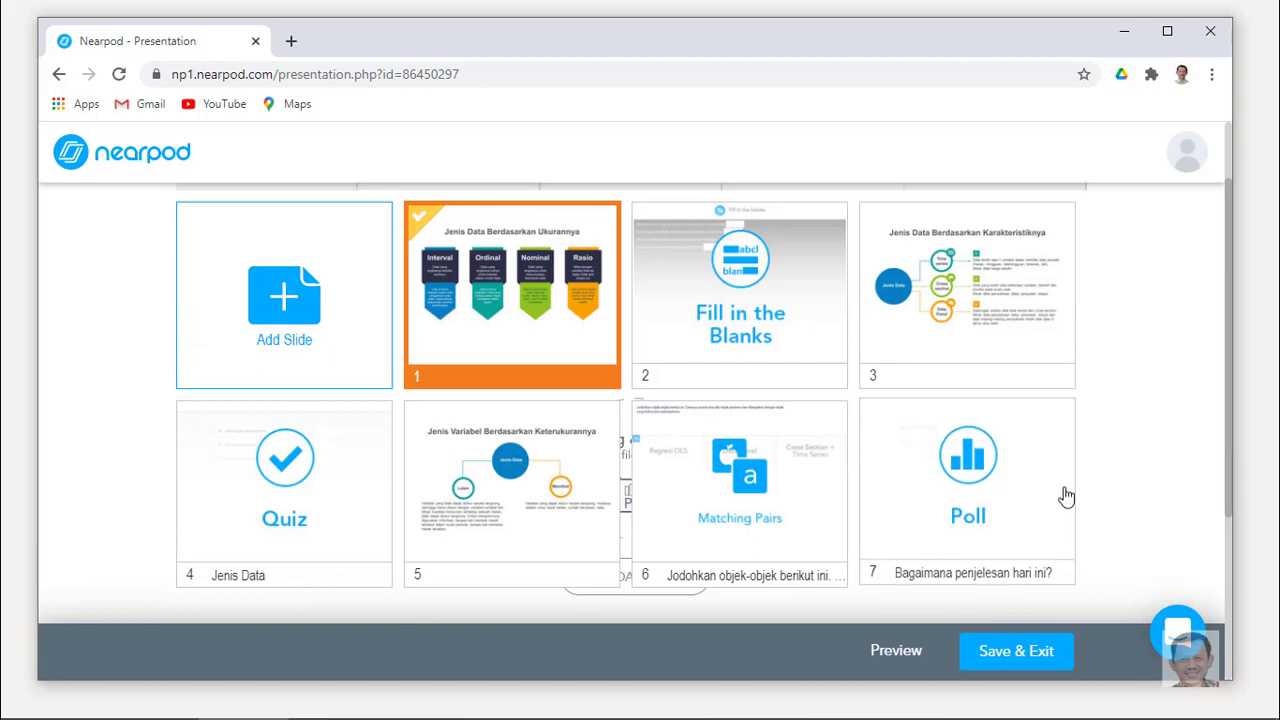
left_click(1019, 655)
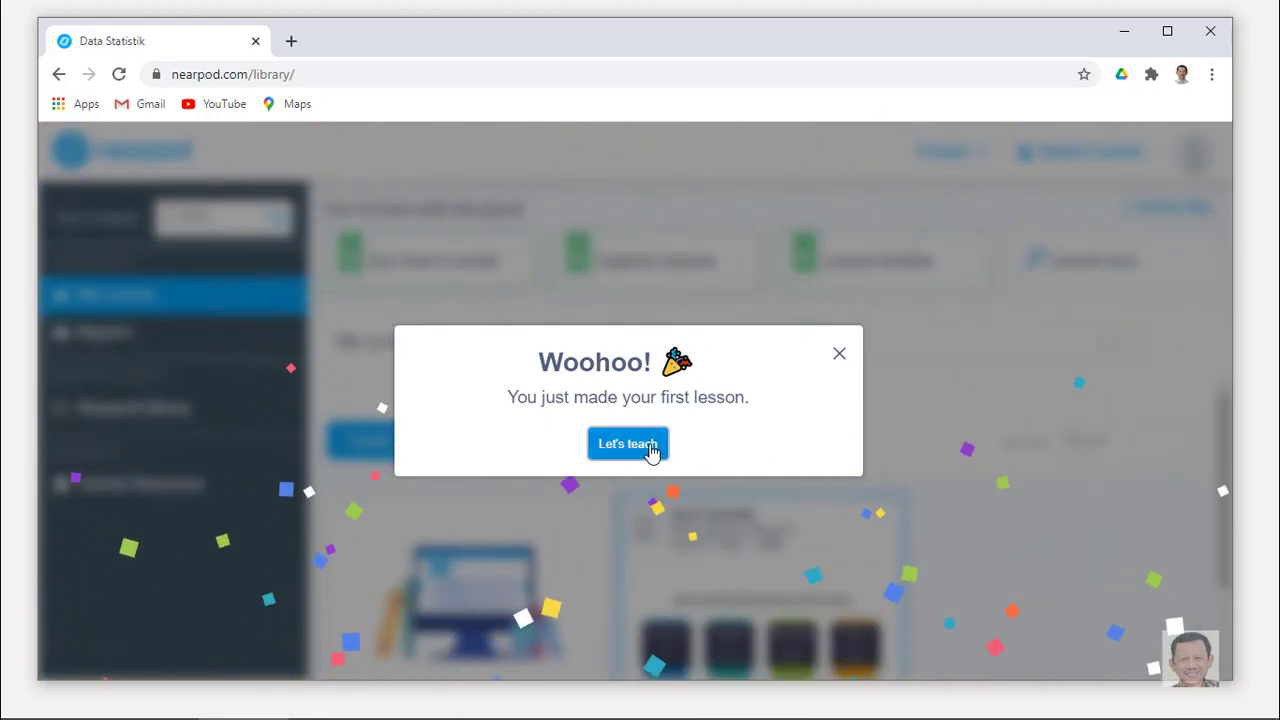
Dismiss the first-lesson congratulations with 'Let's teach' and reveal the Data Statistik card's launch modes.
left_click(646, 448)
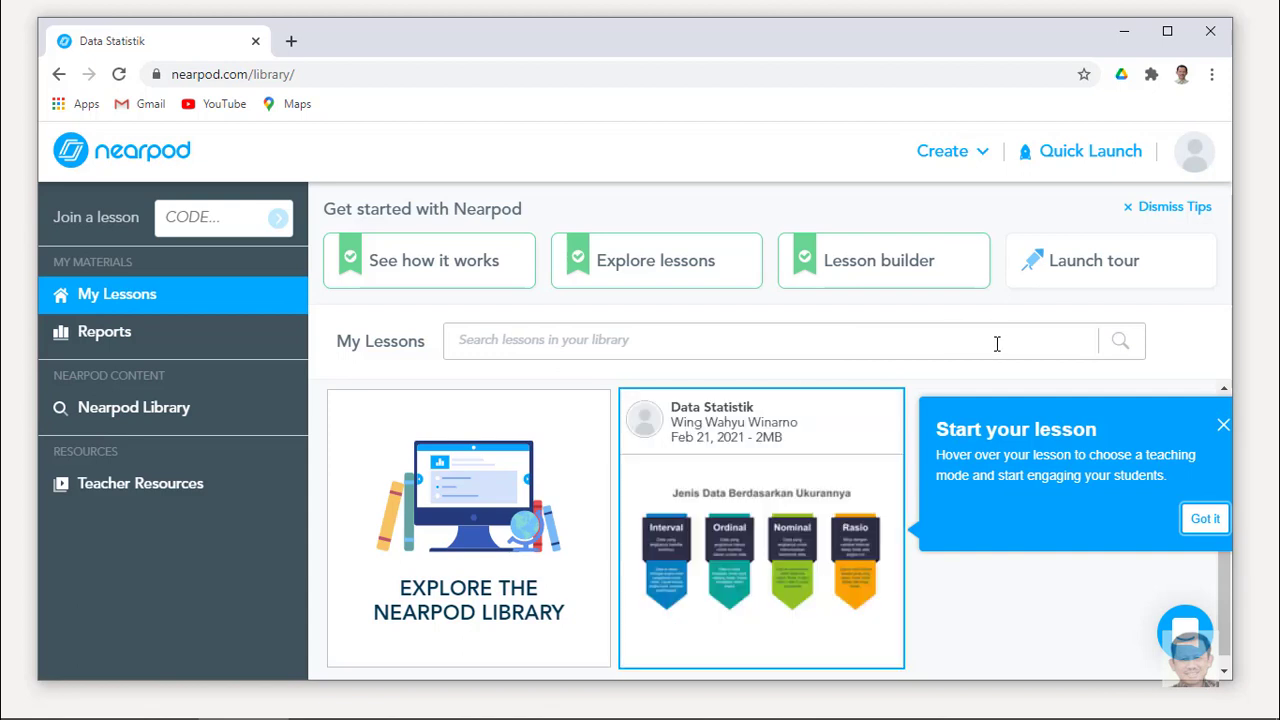
mouse_move(717, 455)
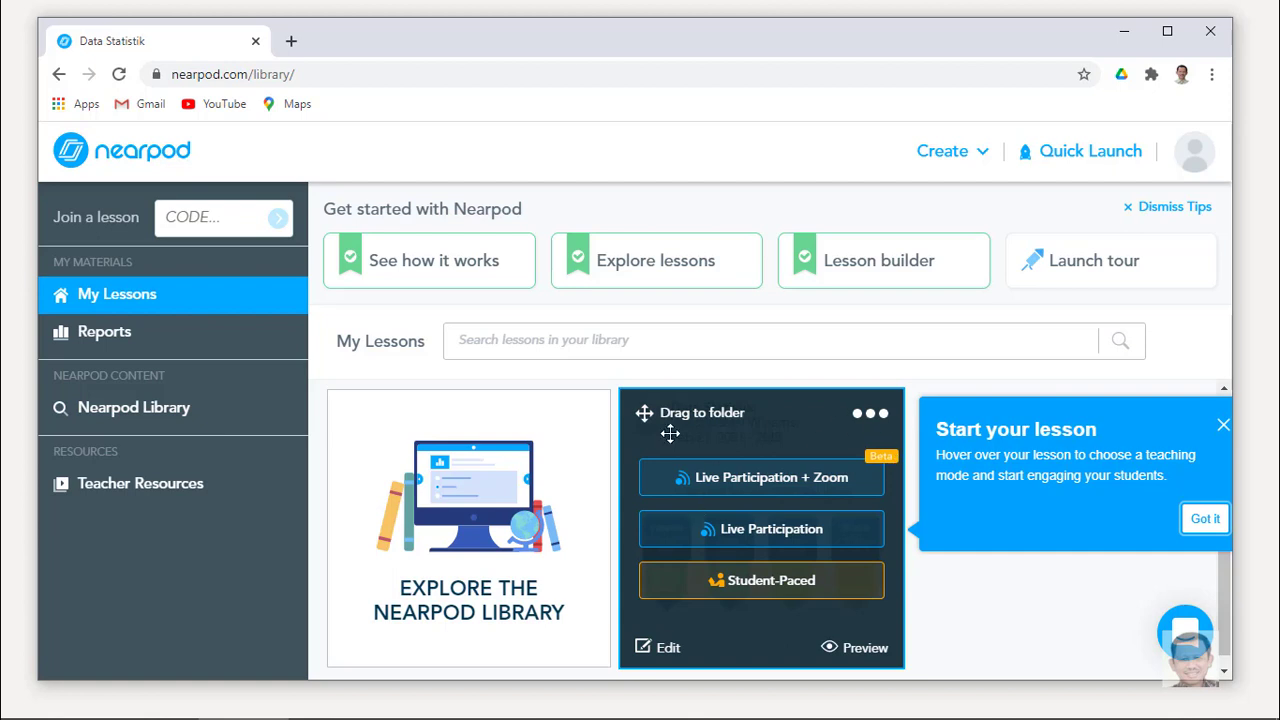
mouse_move(761, 560)
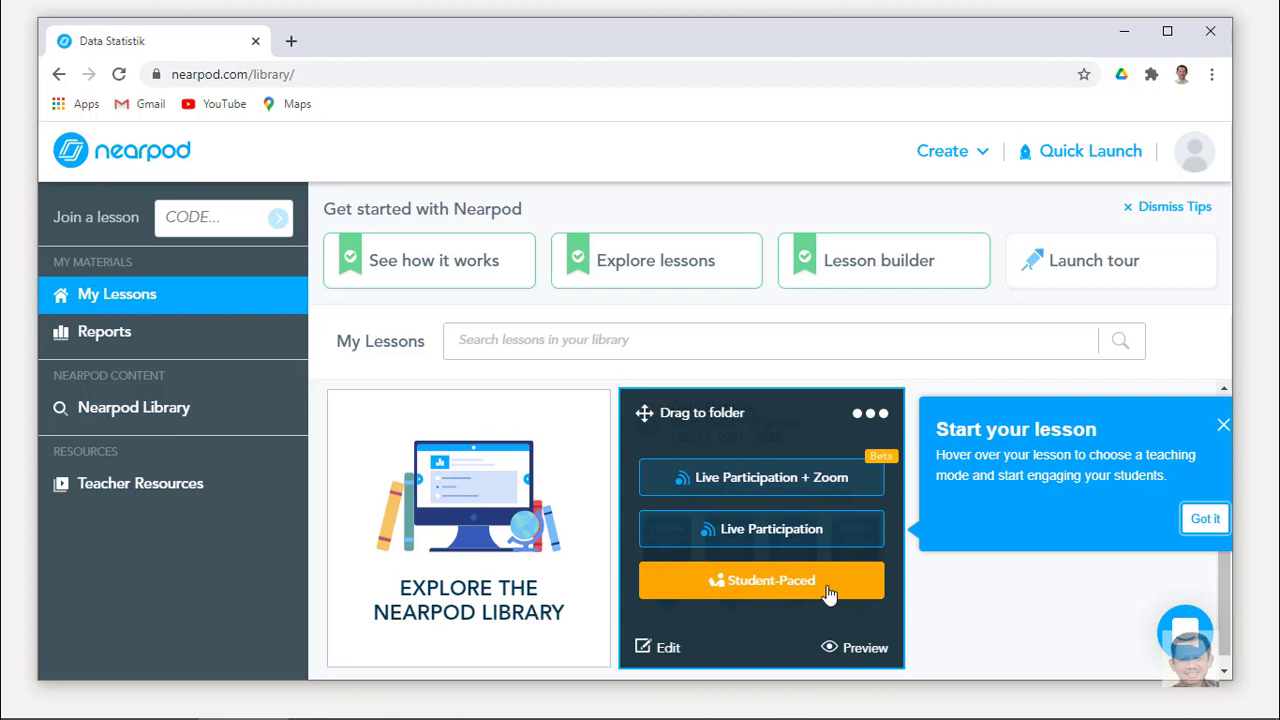
Launch Data Statistik in Live Participation as a Zoom meeting, view the student link, then close it.
left_click(837, 537)
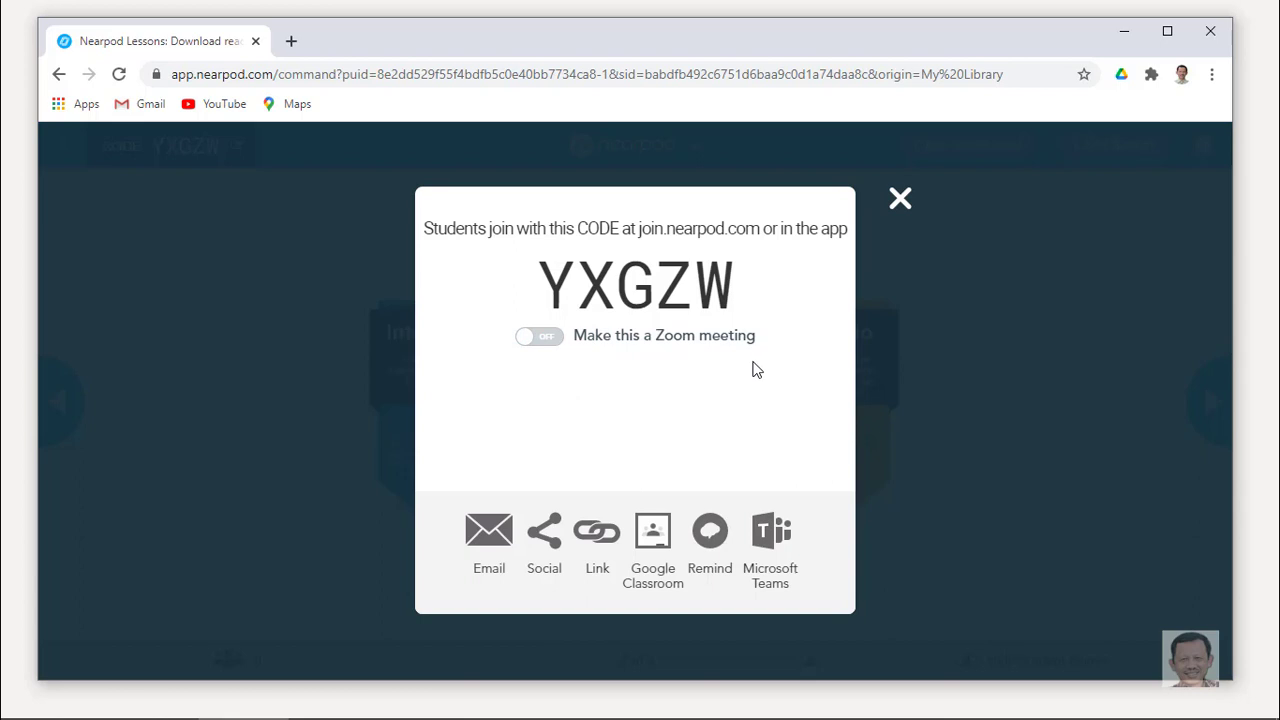
left_click(540, 337)
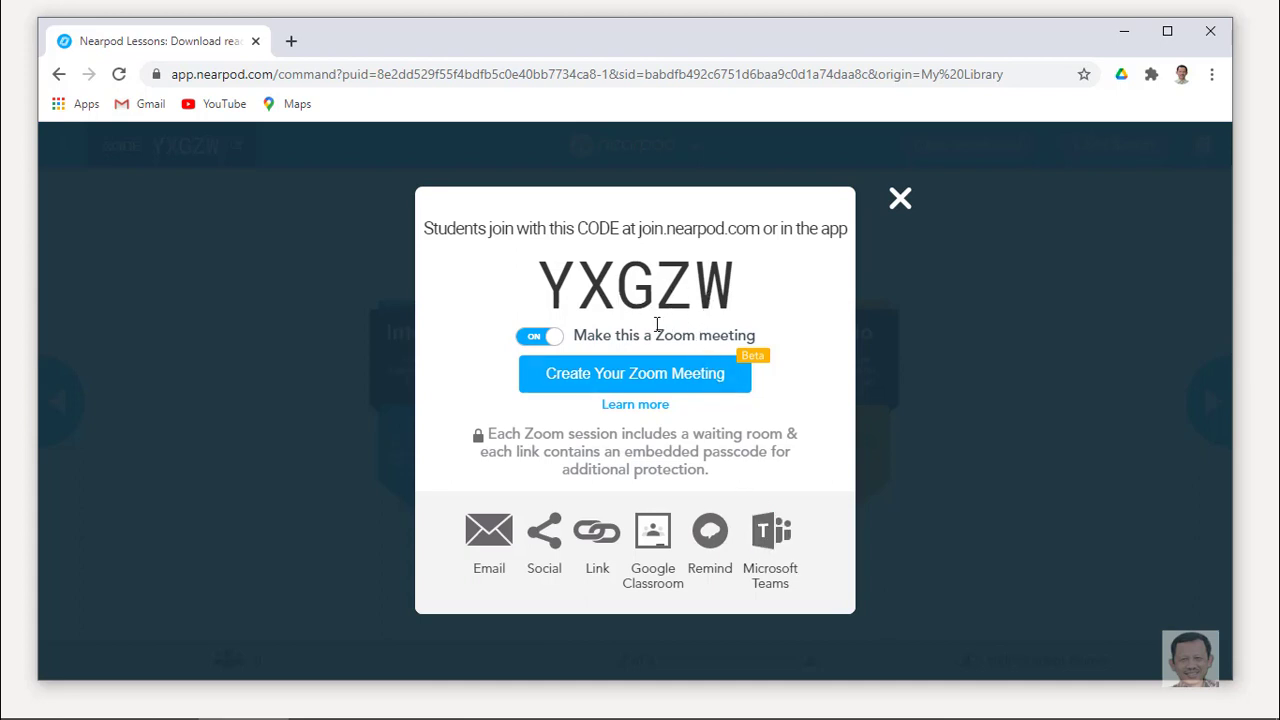
left_click(594, 543)
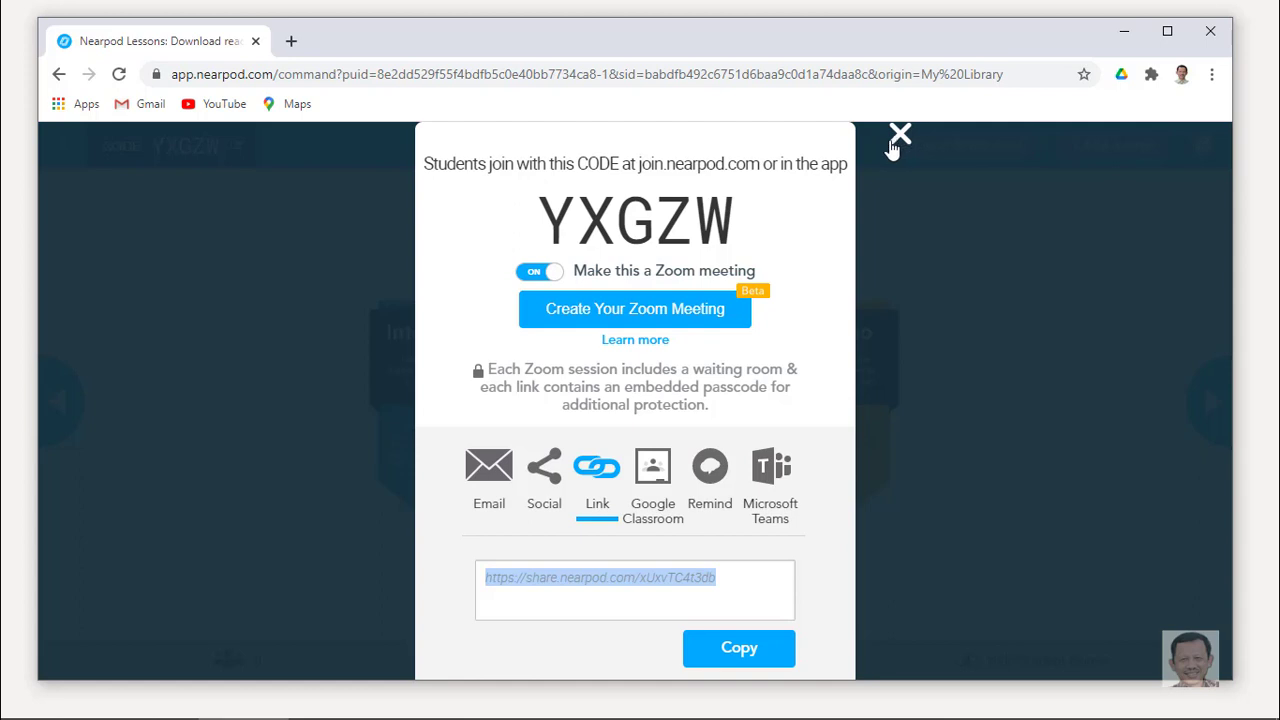
left_click(895, 140)
mouse_move(845, 432)
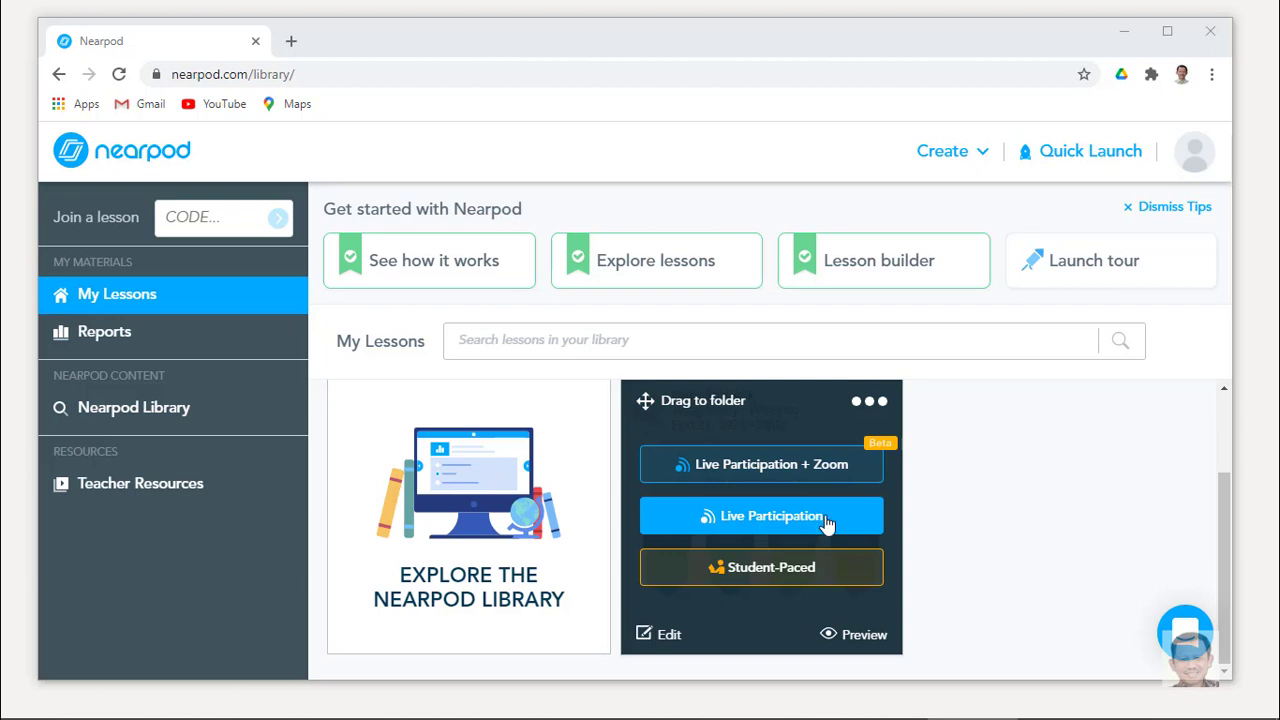
Start a new live session of Data Statistik and narrow the teacher's browser window to the left.
left_click(826, 518)
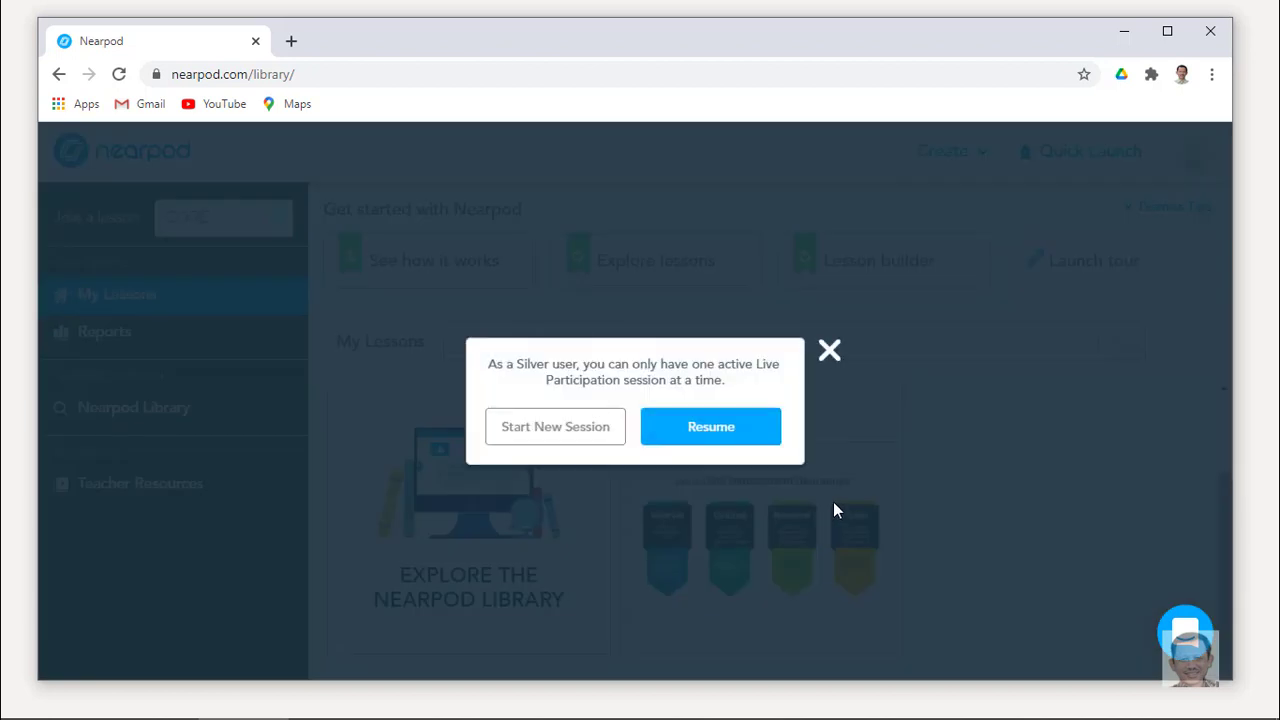
left_click(556, 433)
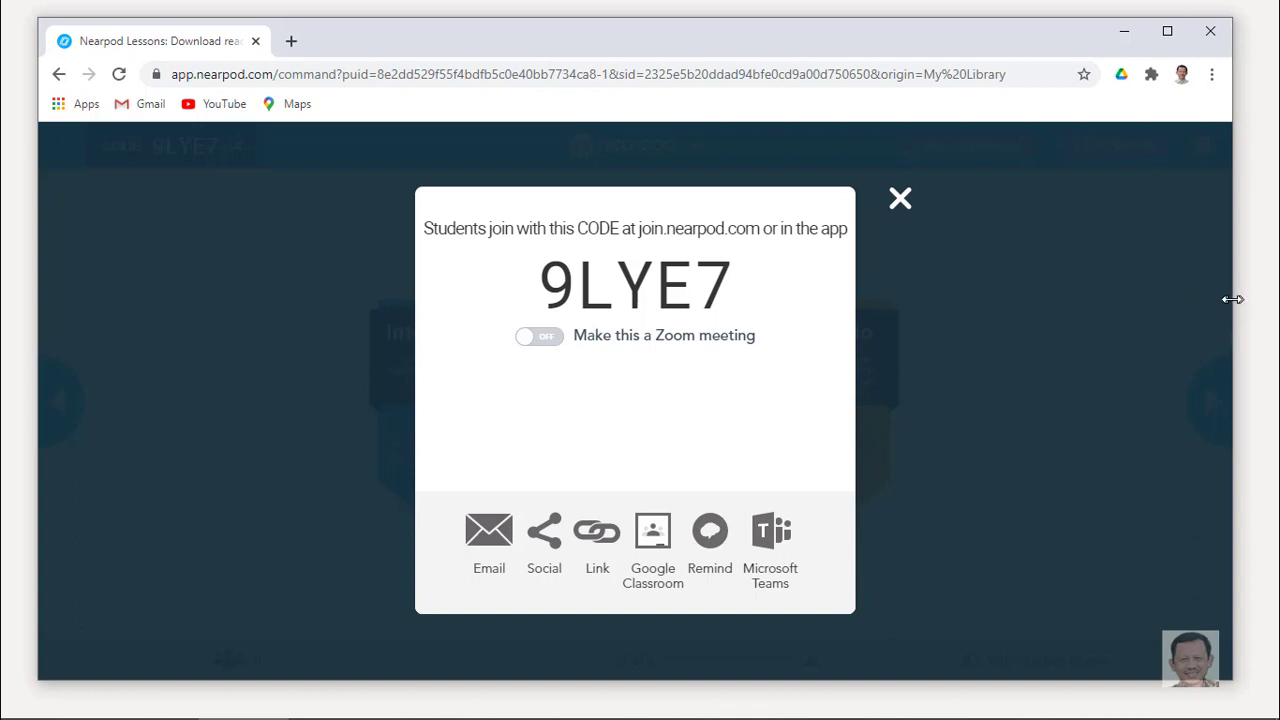
left_click_drag(1232, 299, 655, 319)
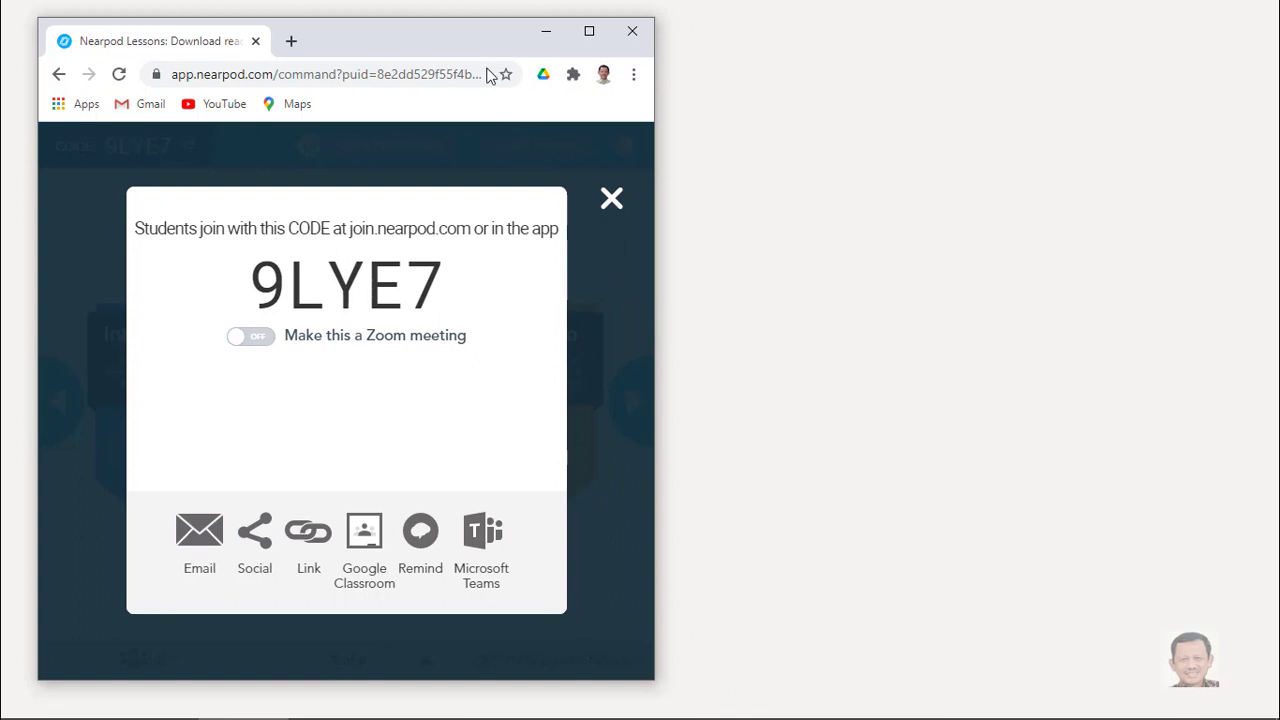
left_click_drag(452, 32, 435, 29)
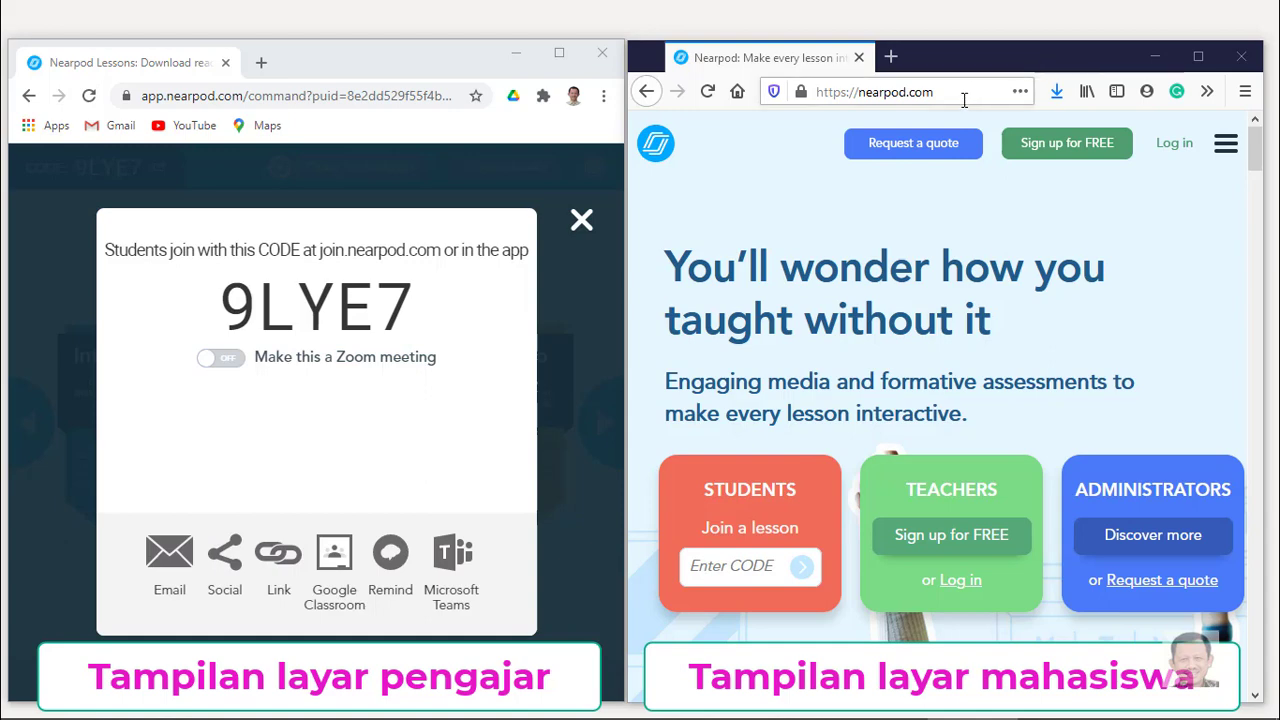
In the student browser, enter the lesson join code and a student name to join.
left_click(741, 572)
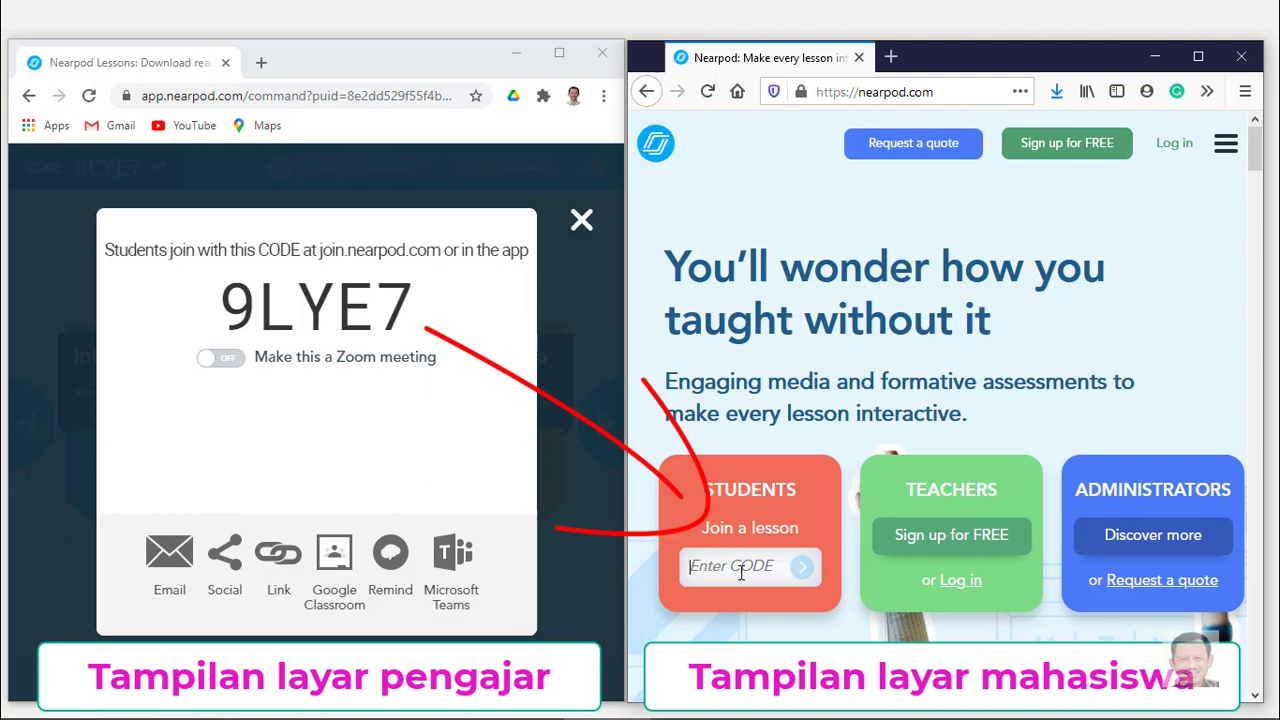
type("94")
type("YE7")
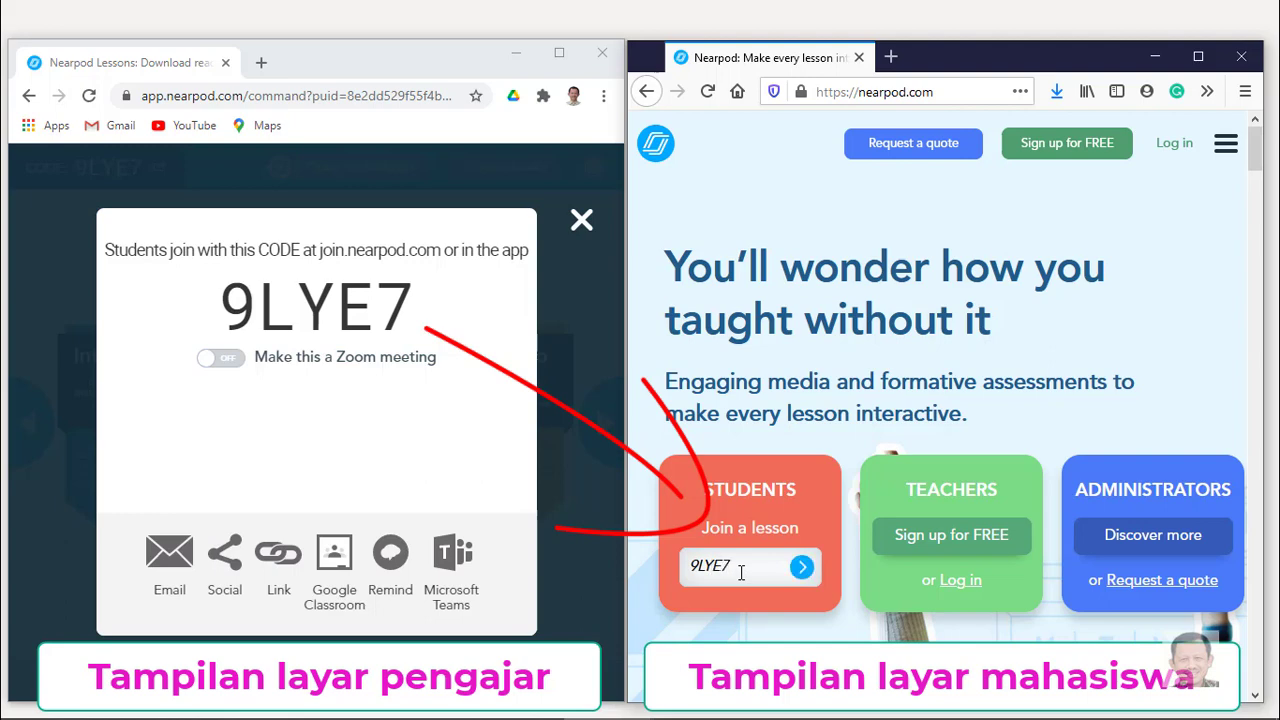
left_click(803, 568)
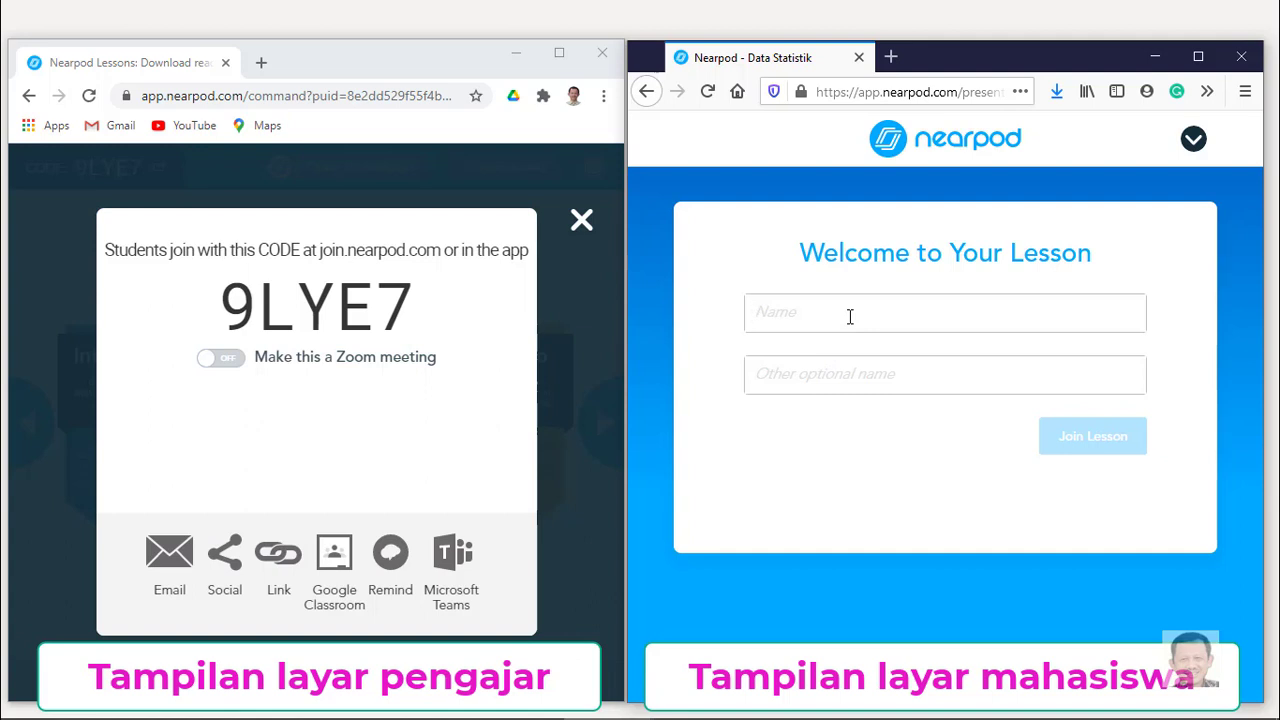
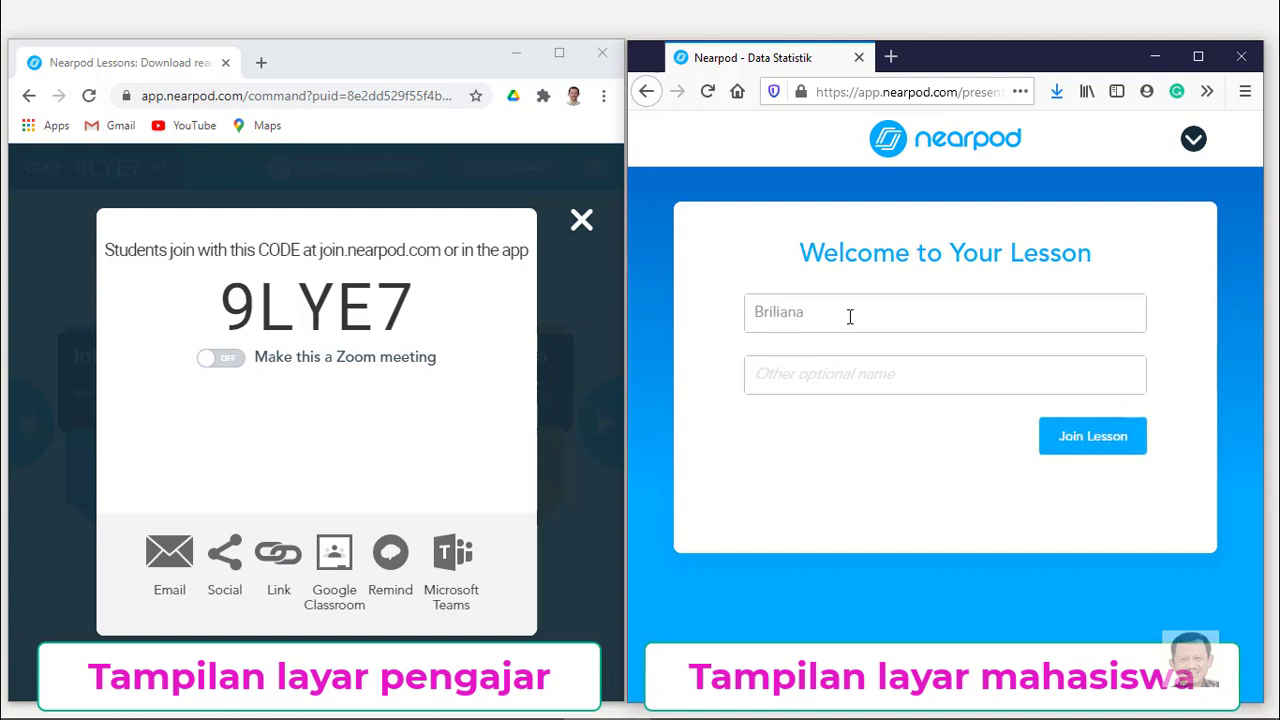
left_click(1106, 440)
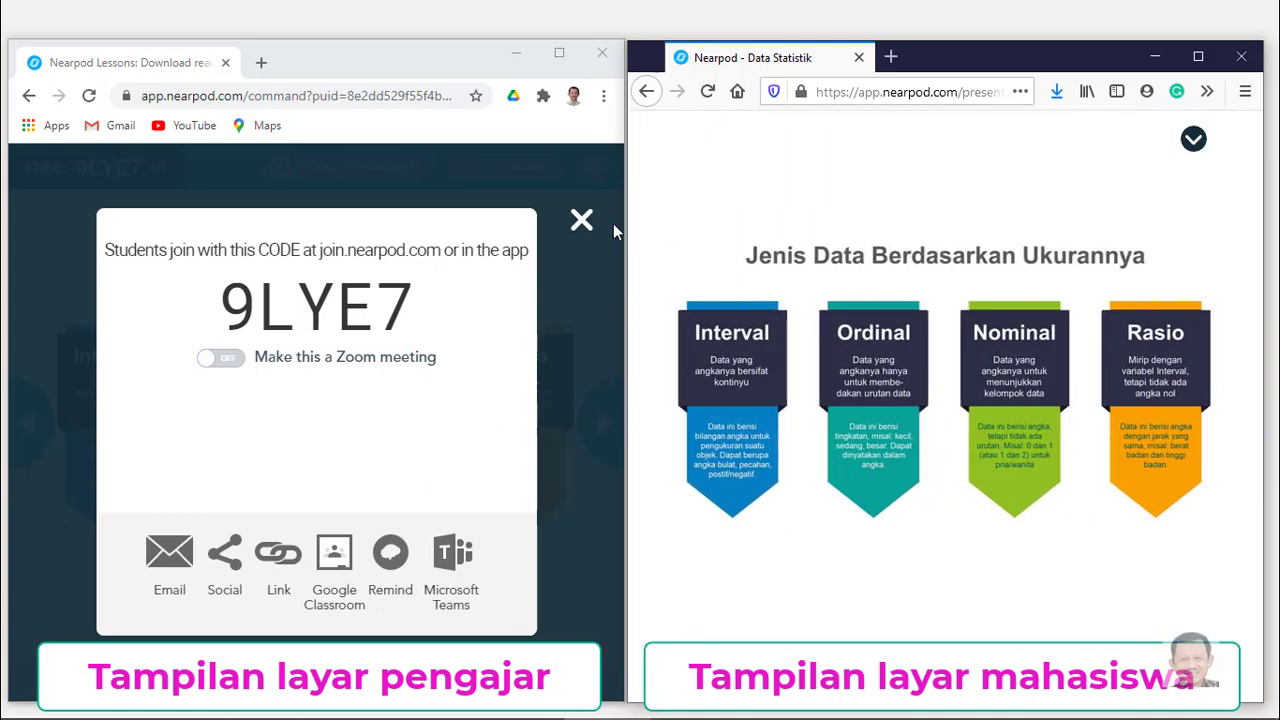
Fill the blanks with interval, ordinal, nominal and rasio as the student, then close the 4/4 result.
left_click(581, 221)
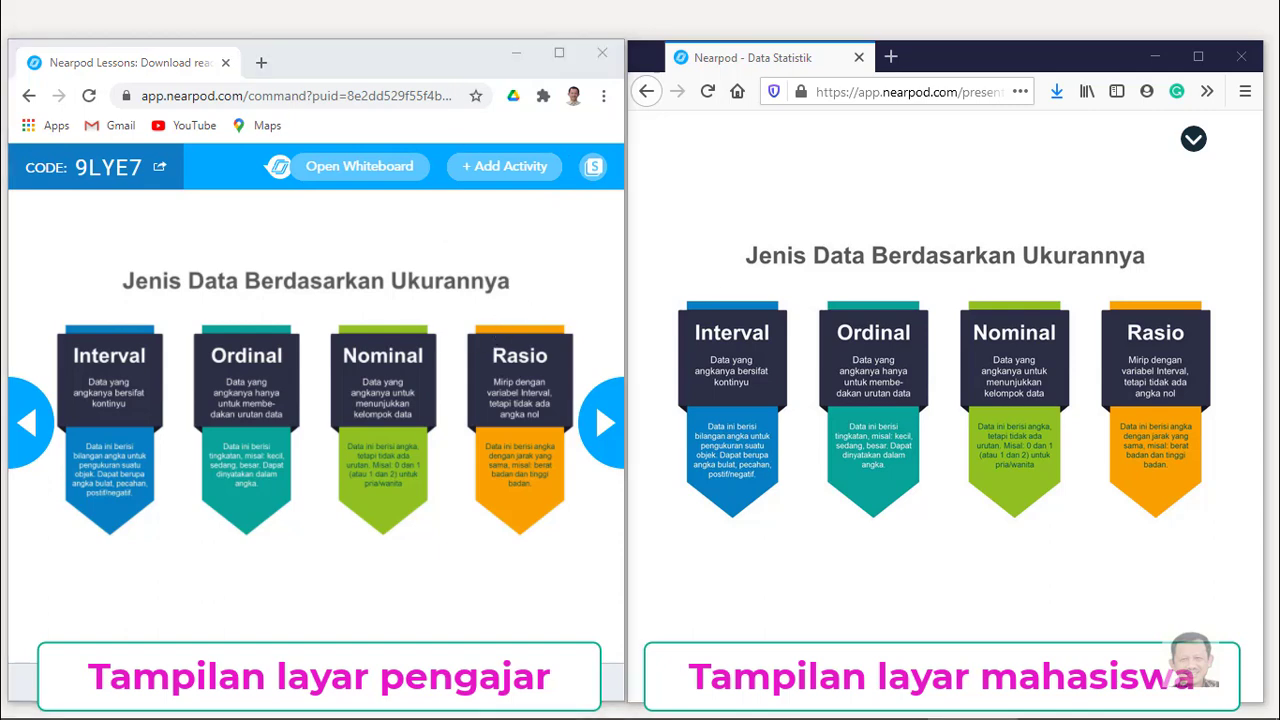
left_click(604, 425)
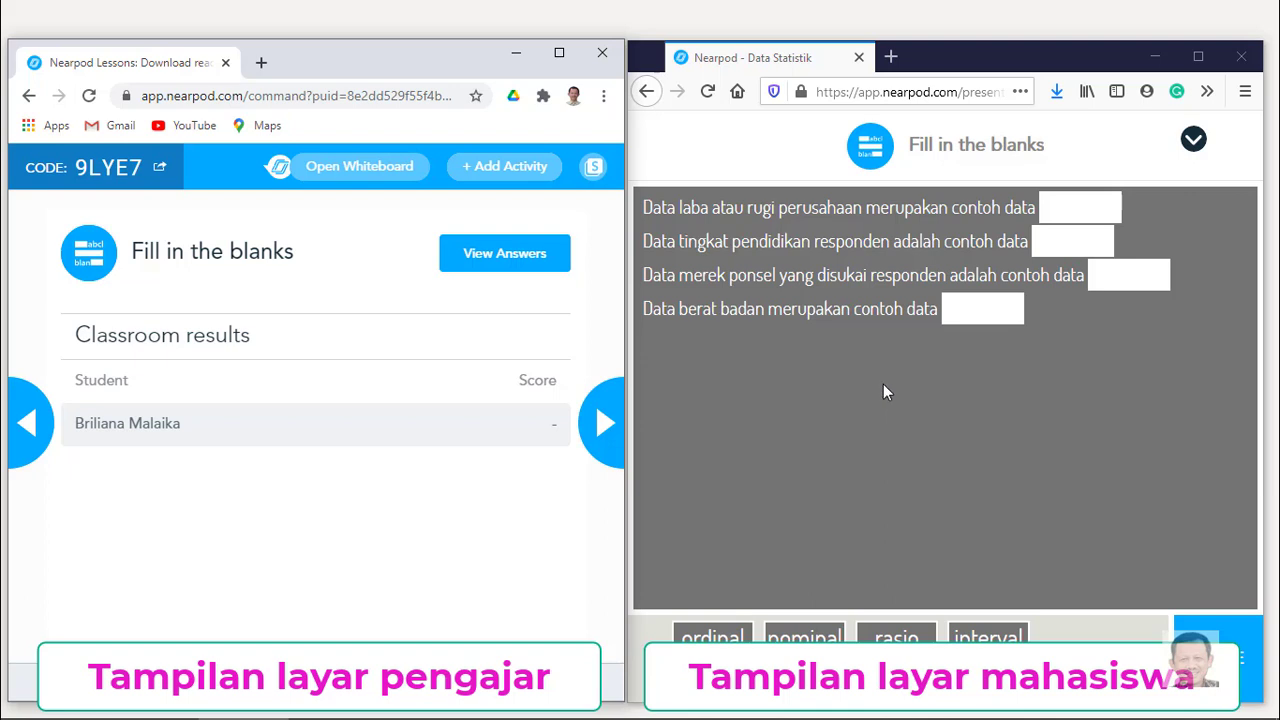
left_click_drag(983, 630, 1078, 207)
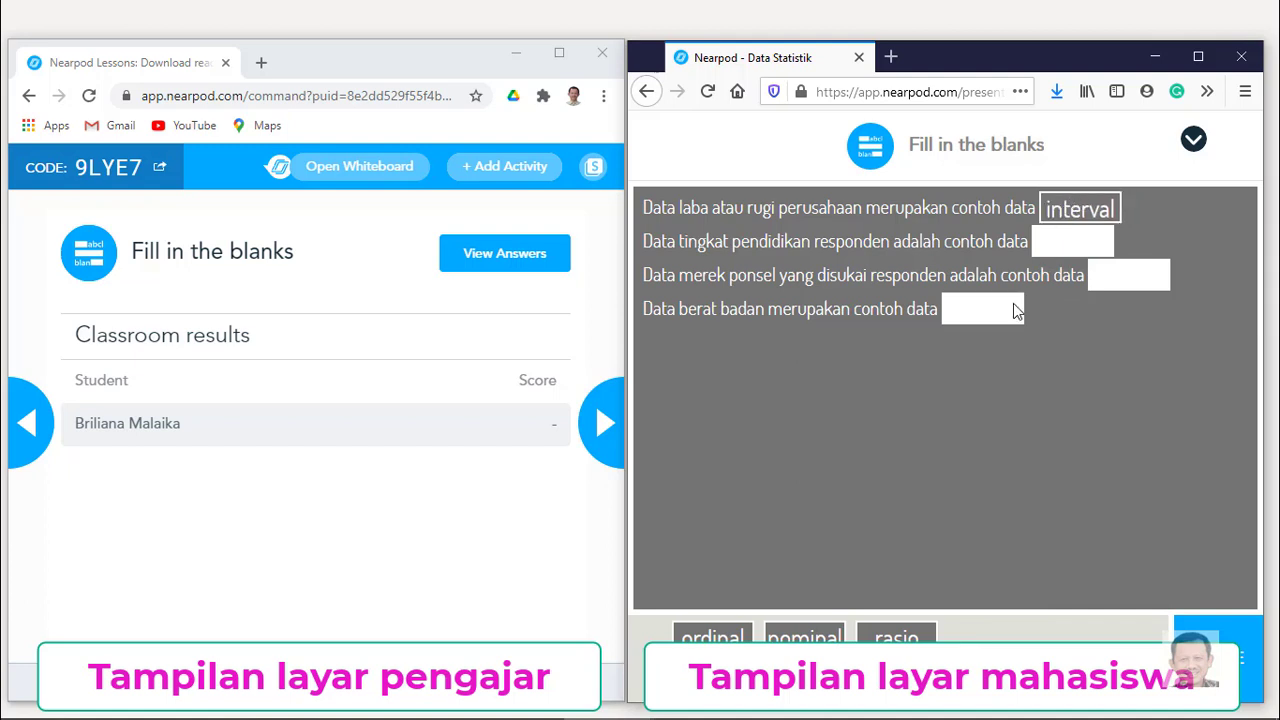
left_click_drag(712, 638, 1072, 241)
left_click_drag(712, 638, 982, 310)
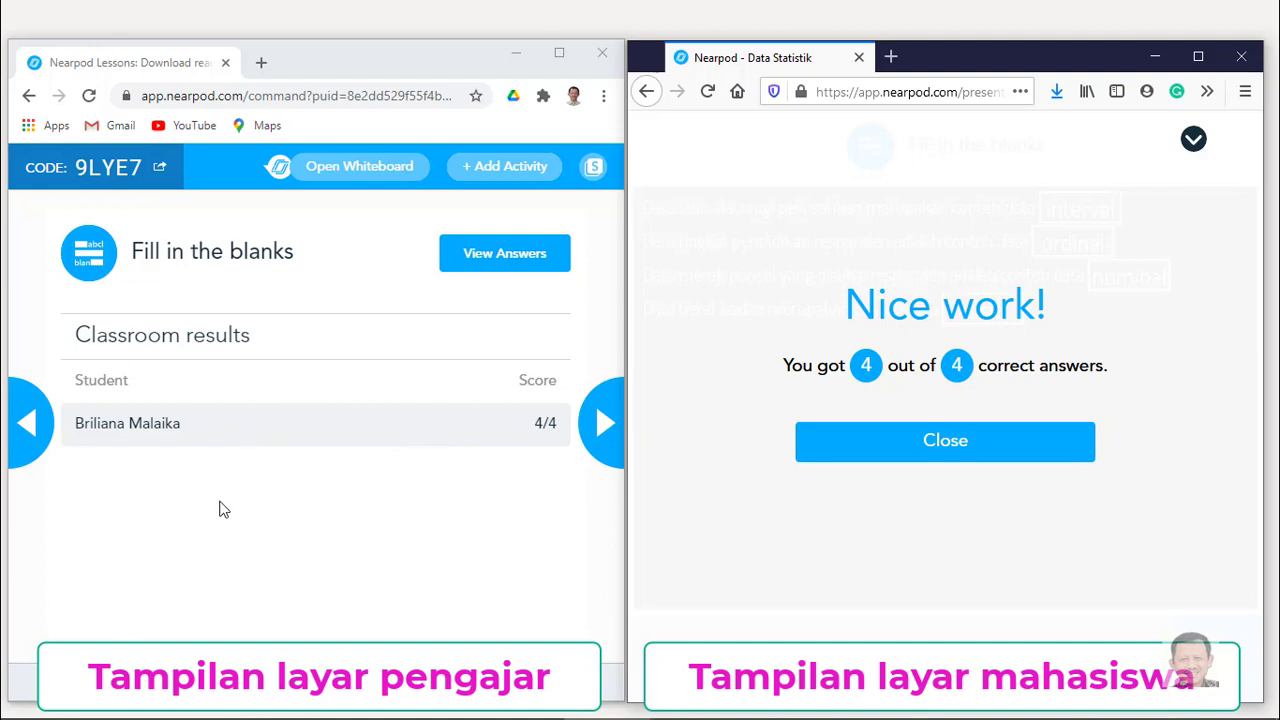
left_click(950, 443)
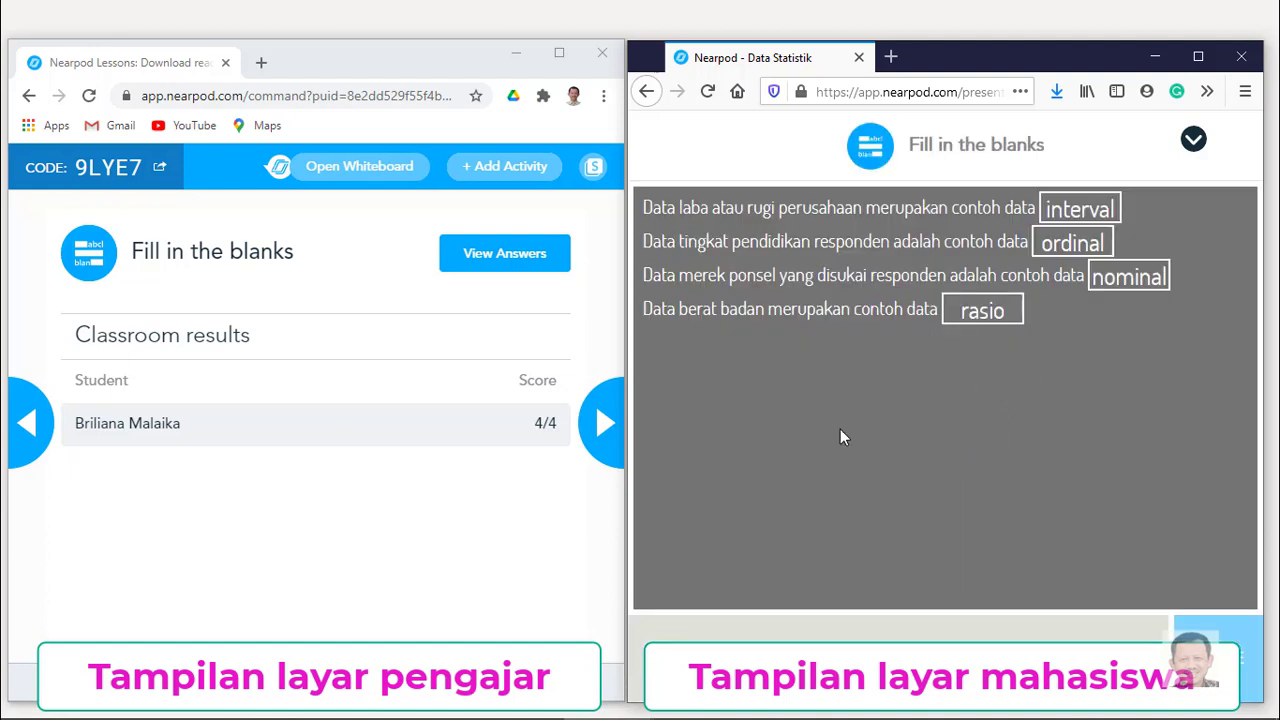
left_click(601, 425)
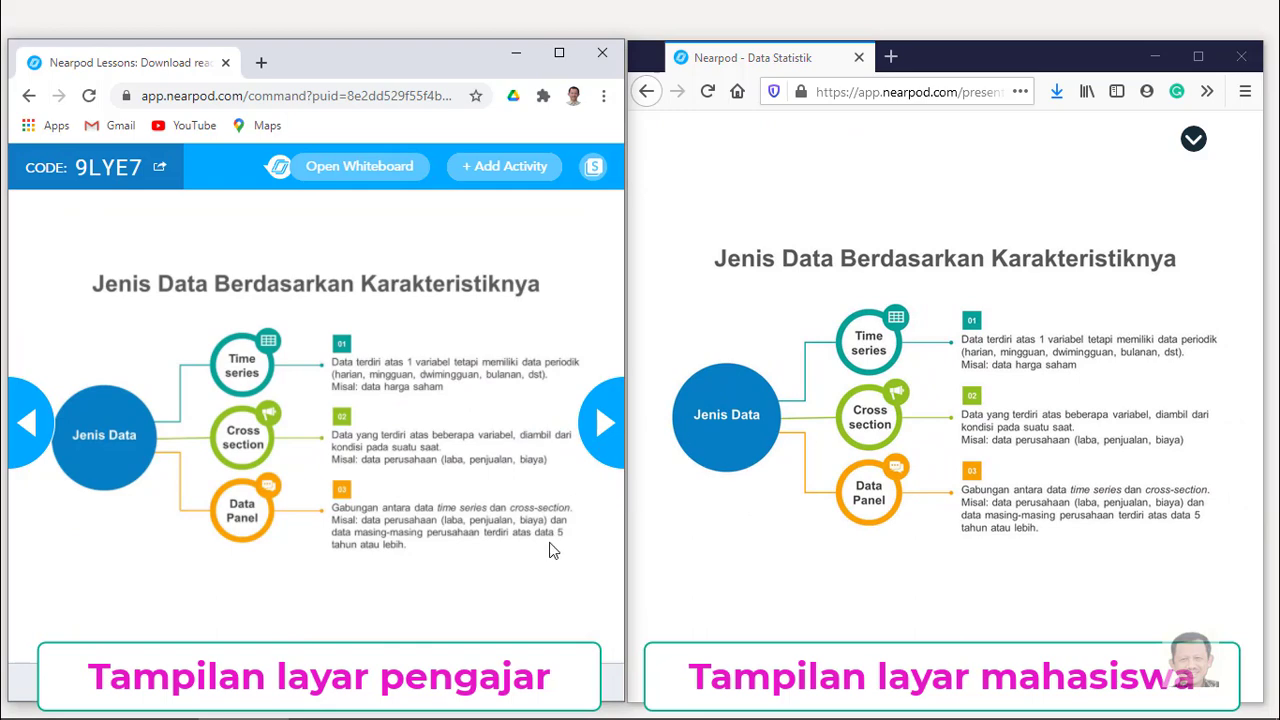
Advance the teacher's lesson to the 30-second time-series quiz.
left_click(598, 432)
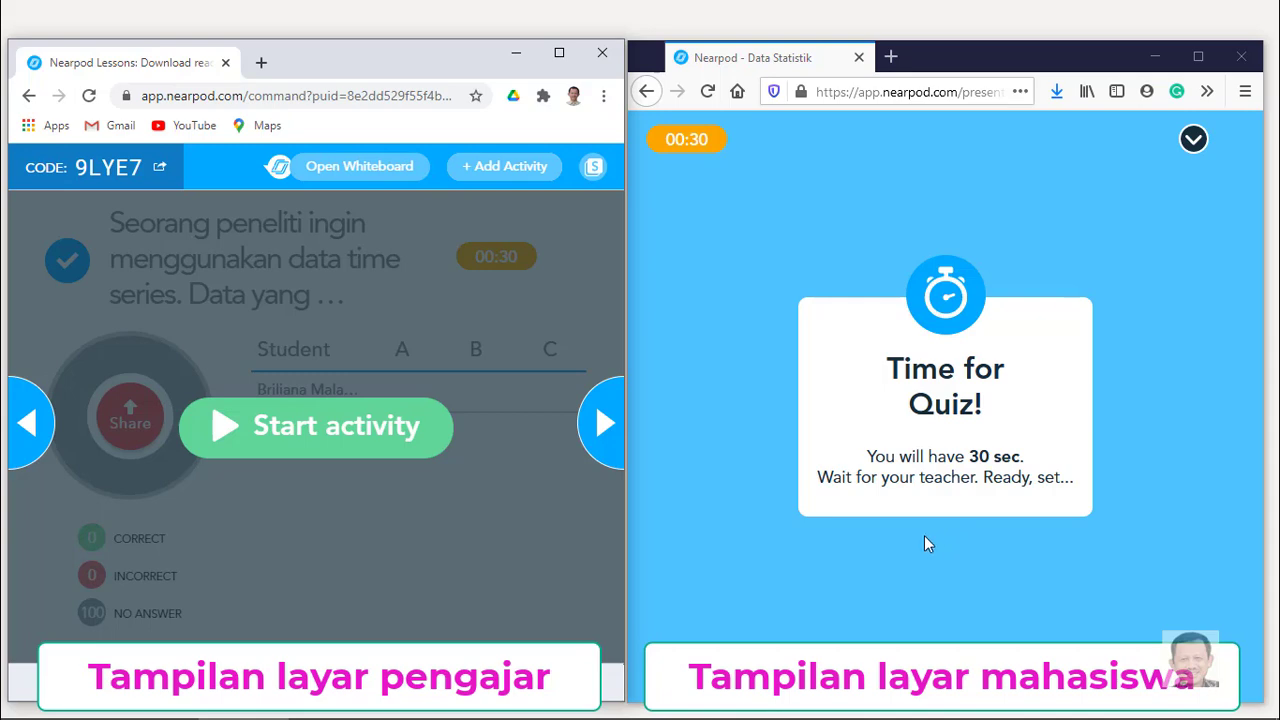
Start the quiz, submit answer B 'data harian harga sembako' as the student, then advance.
left_click(340, 428)
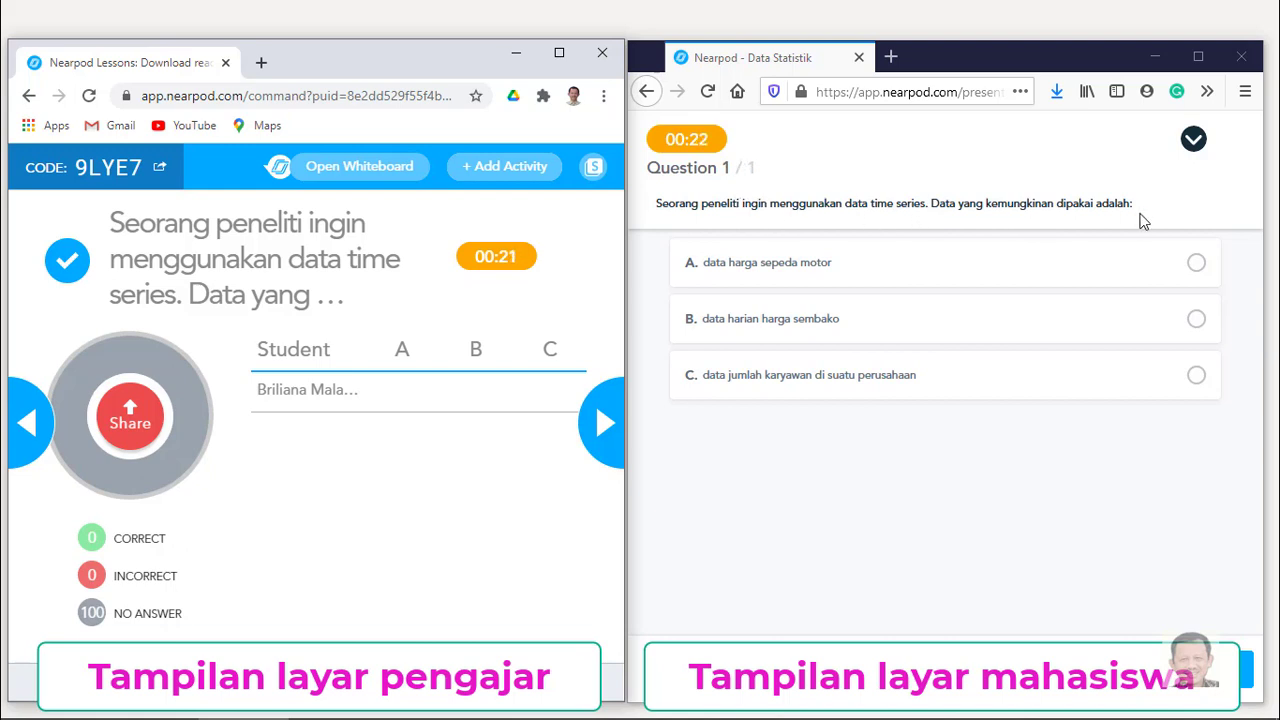
left_click(1197, 320)
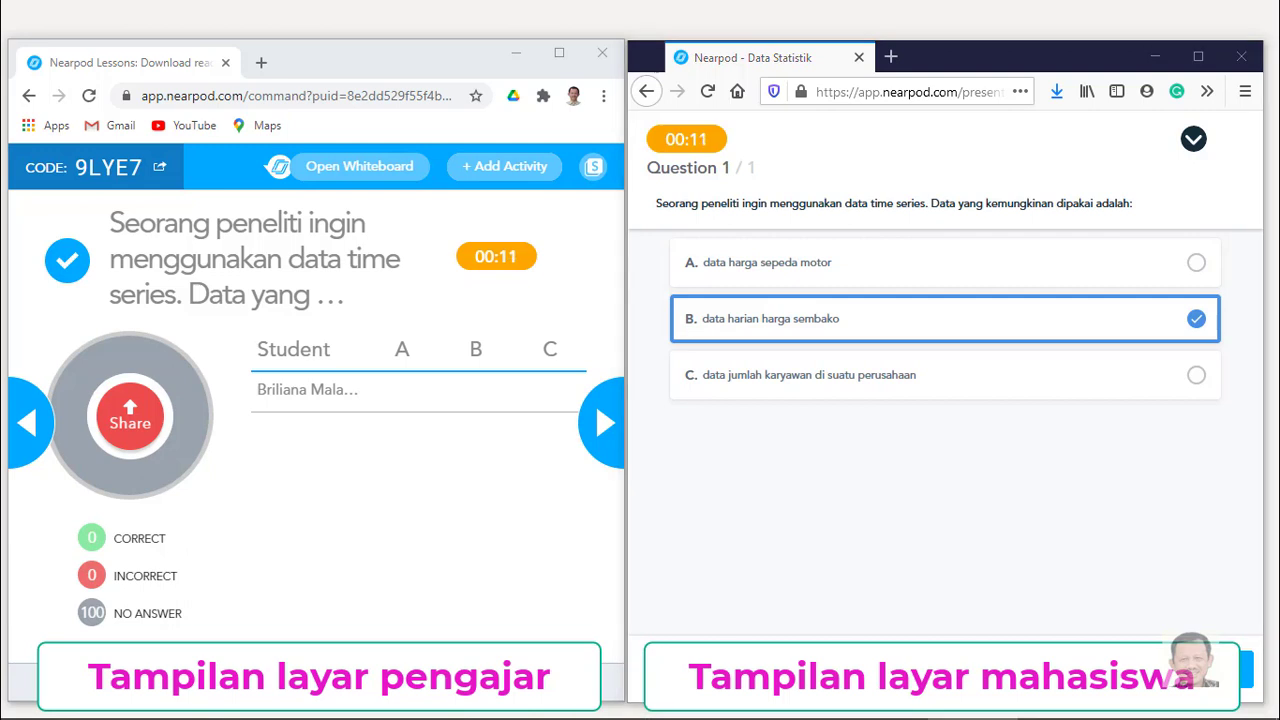
left_click(1215, 670)
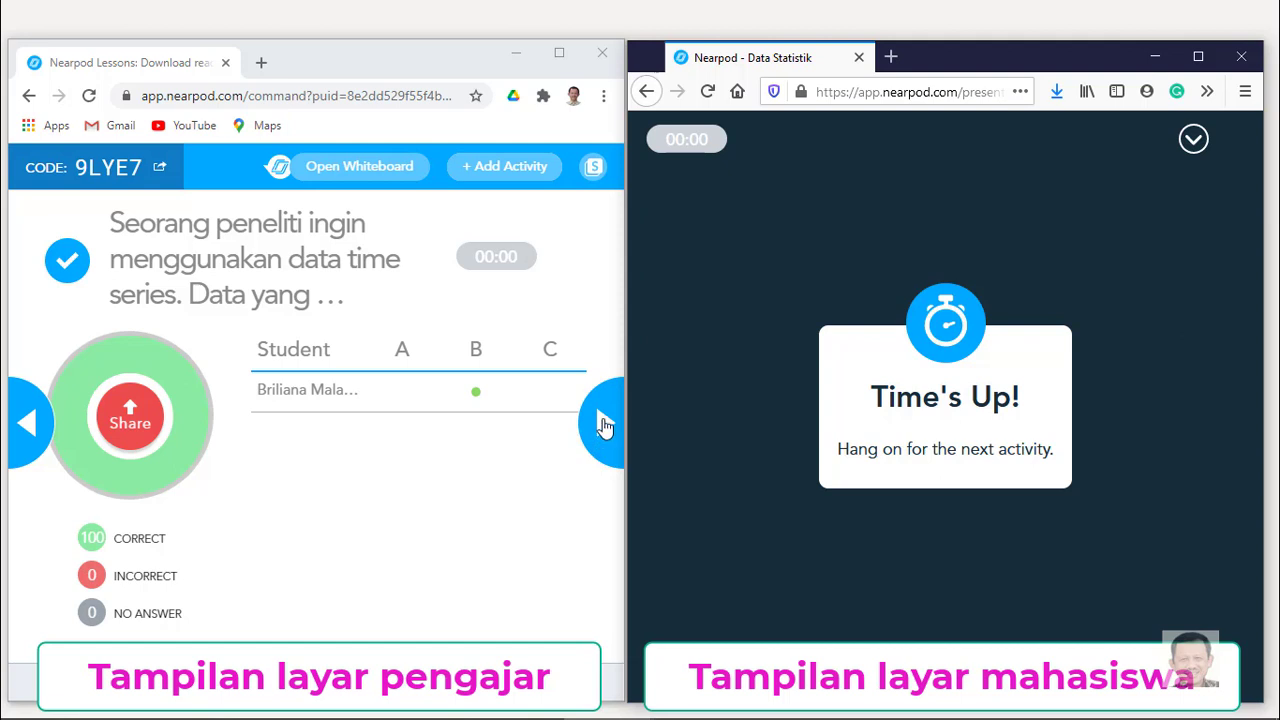
left_click(604, 425)
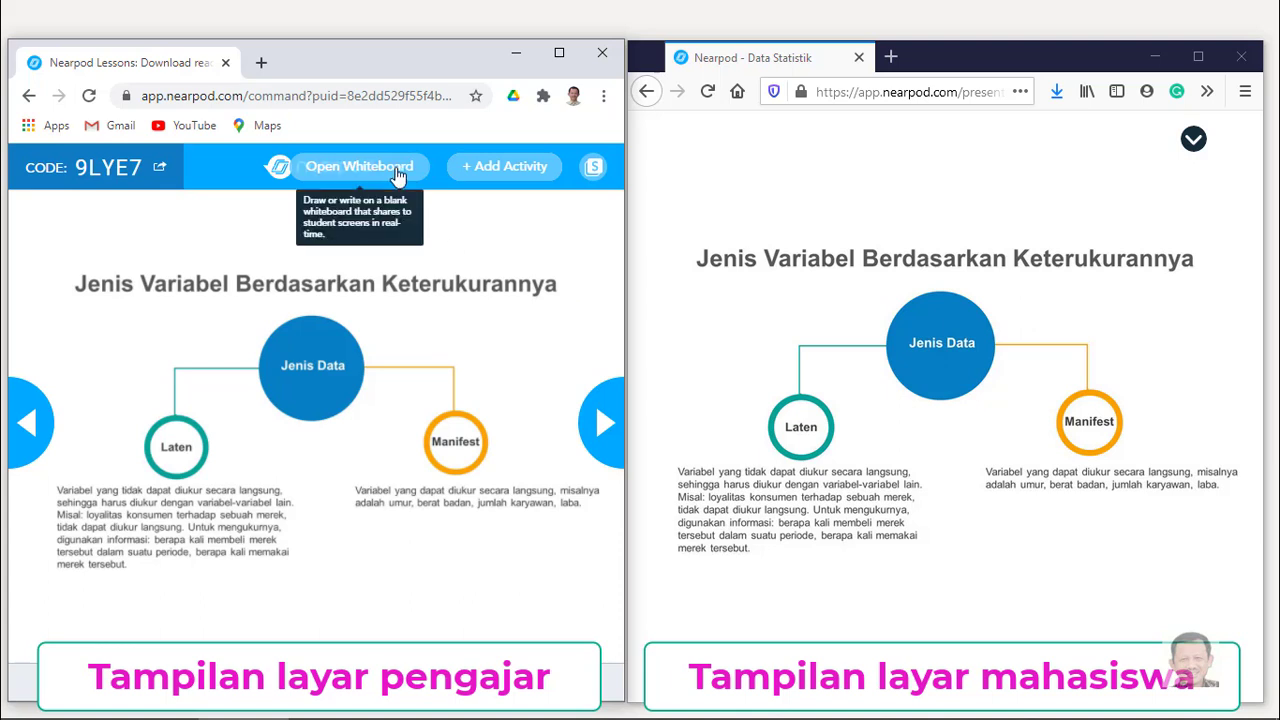
Start matching pairs: Time Series–Kurs valuta asing, Cross section–Regresi OLS, Data panel–Cross Section + Time Series.
left_click(606, 432)
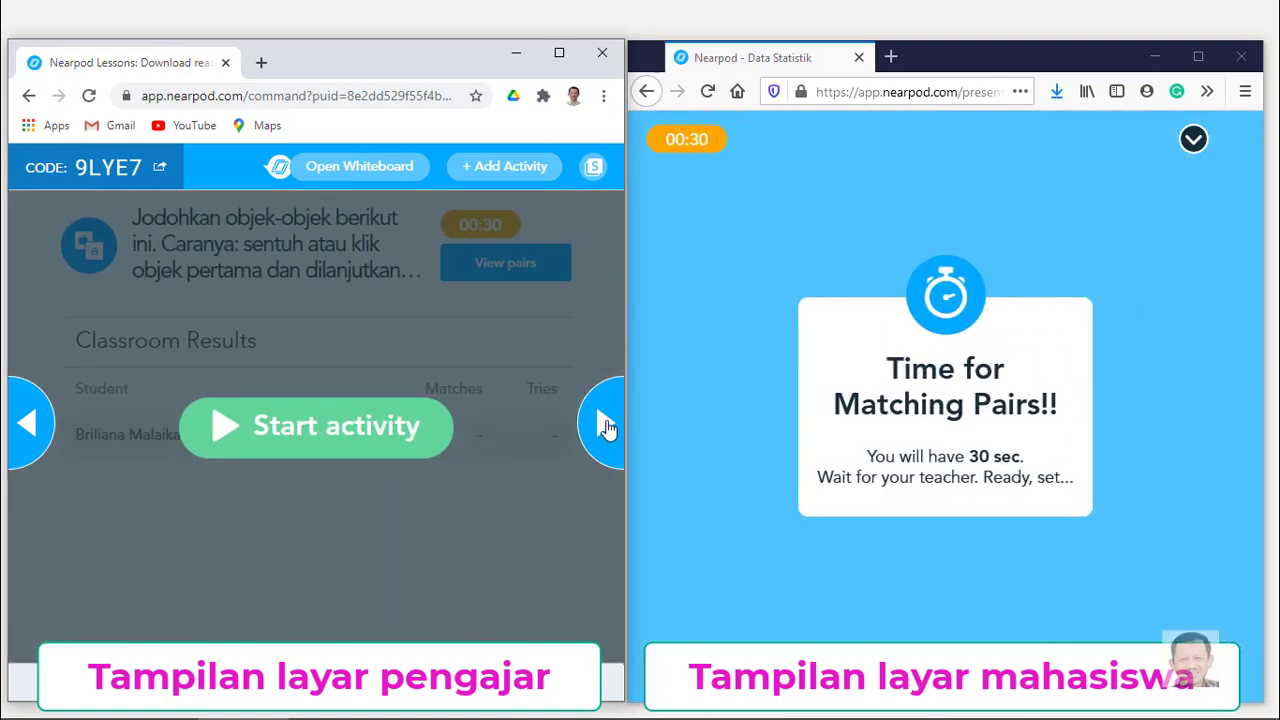
left_click(326, 441)
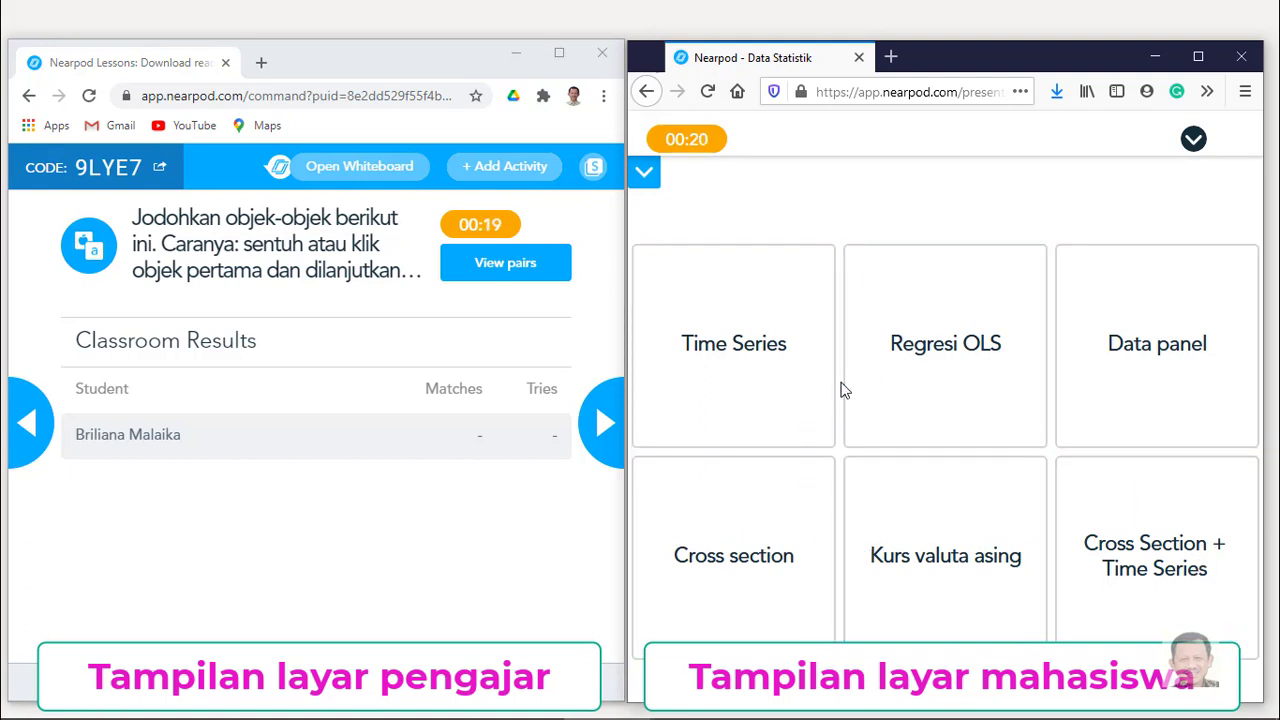
left_click(751, 369)
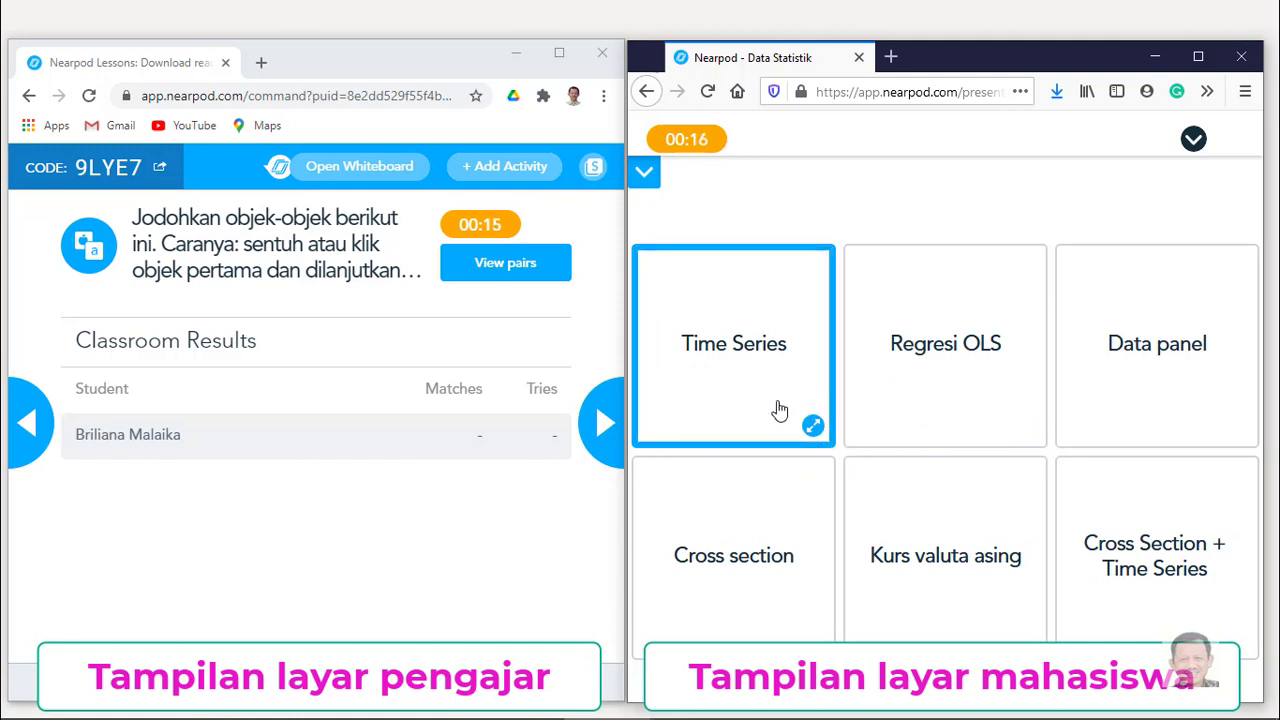
left_click(936, 560)
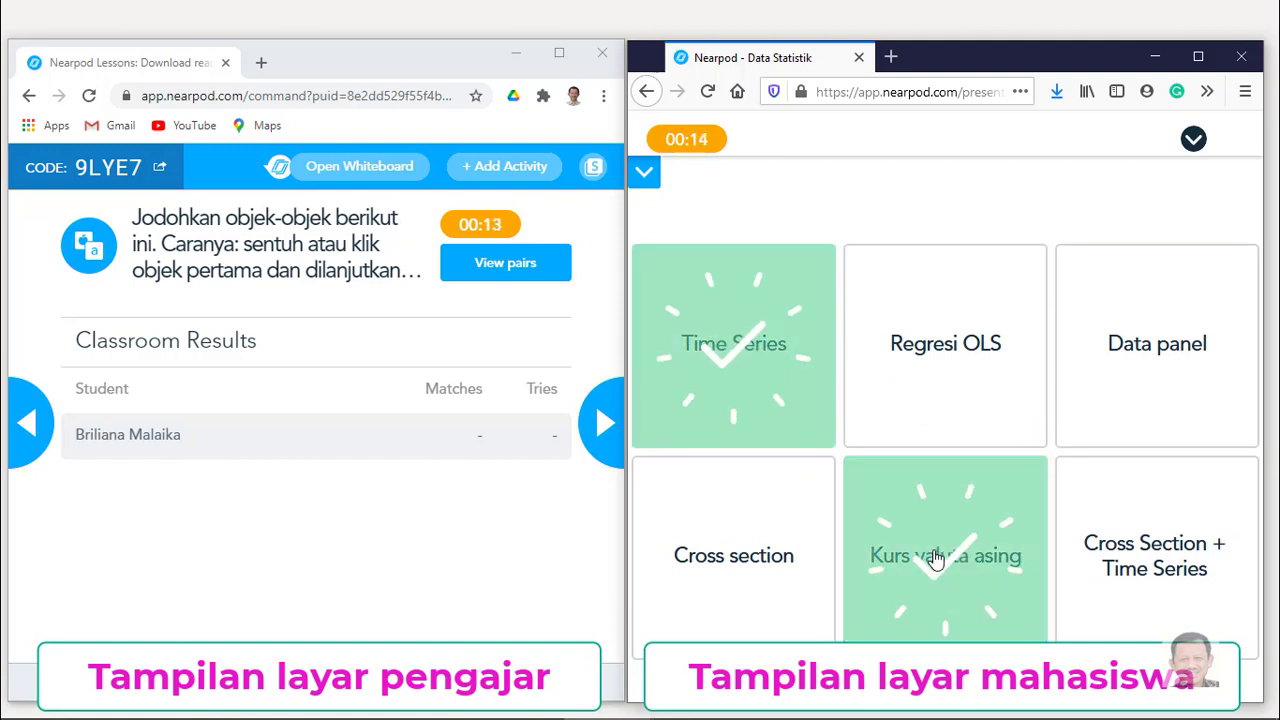
left_click(714, 519)
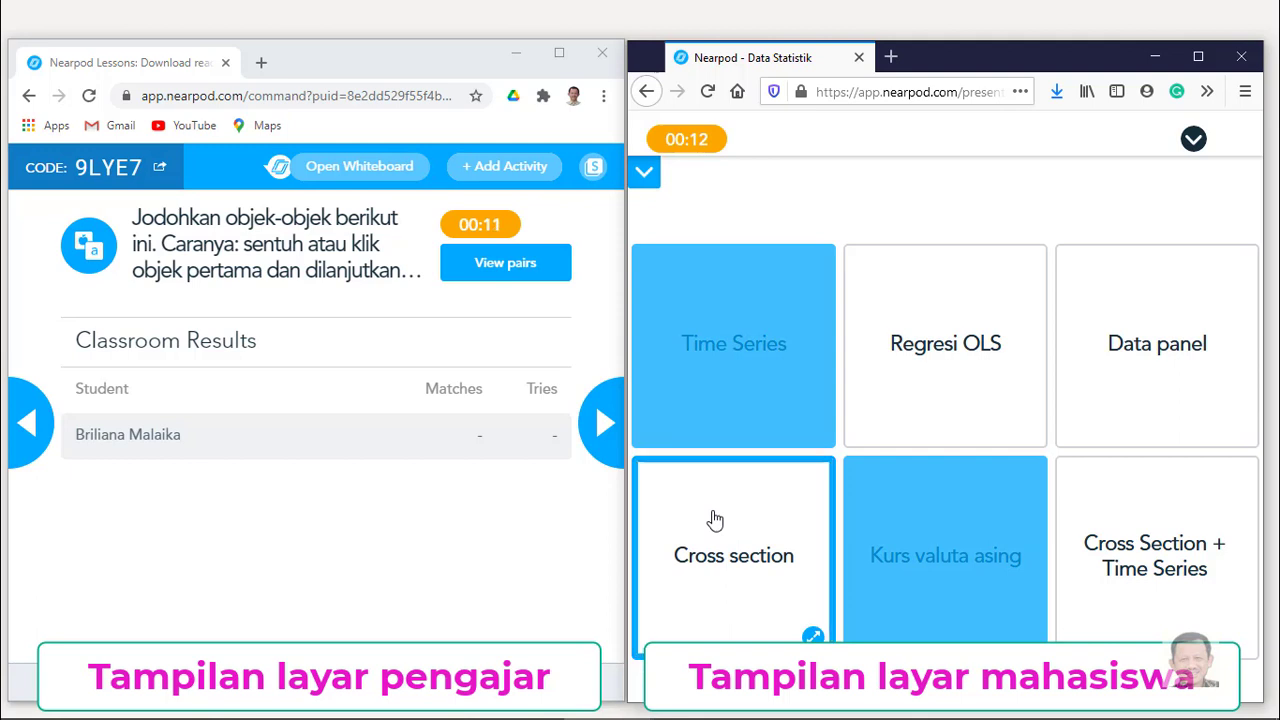
left_click(943, 401)
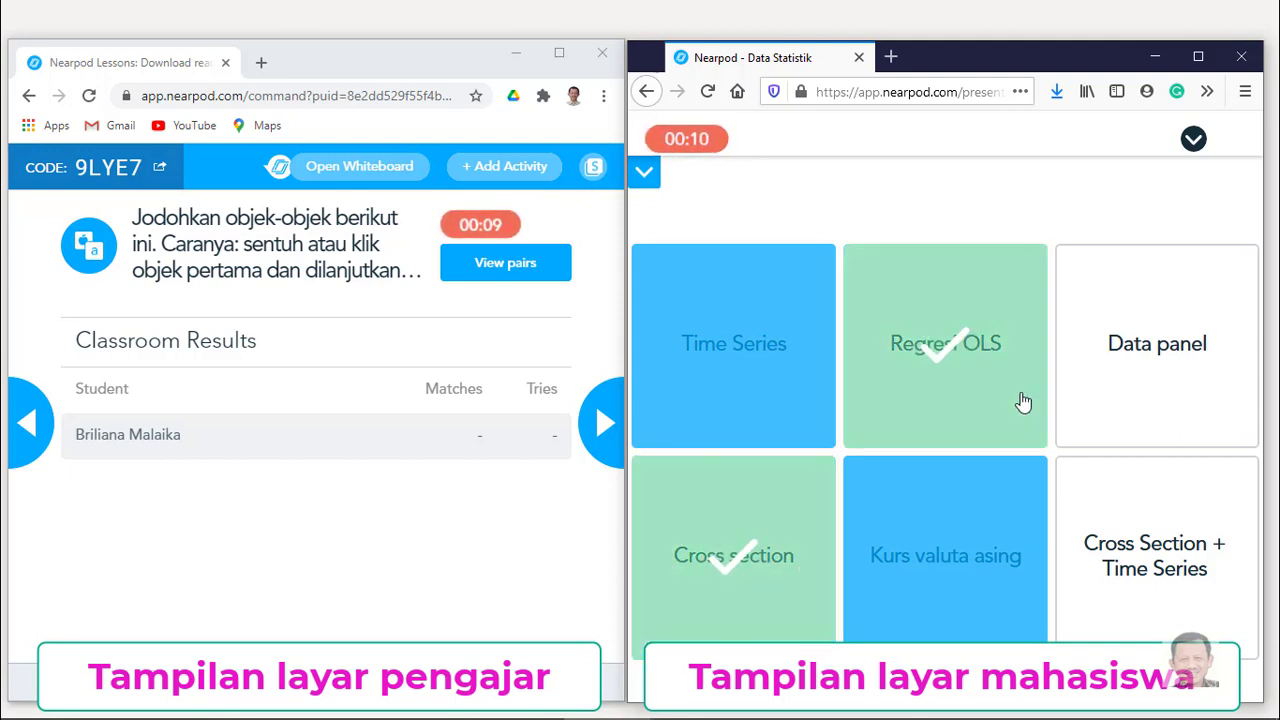
left_click(1140, 378)
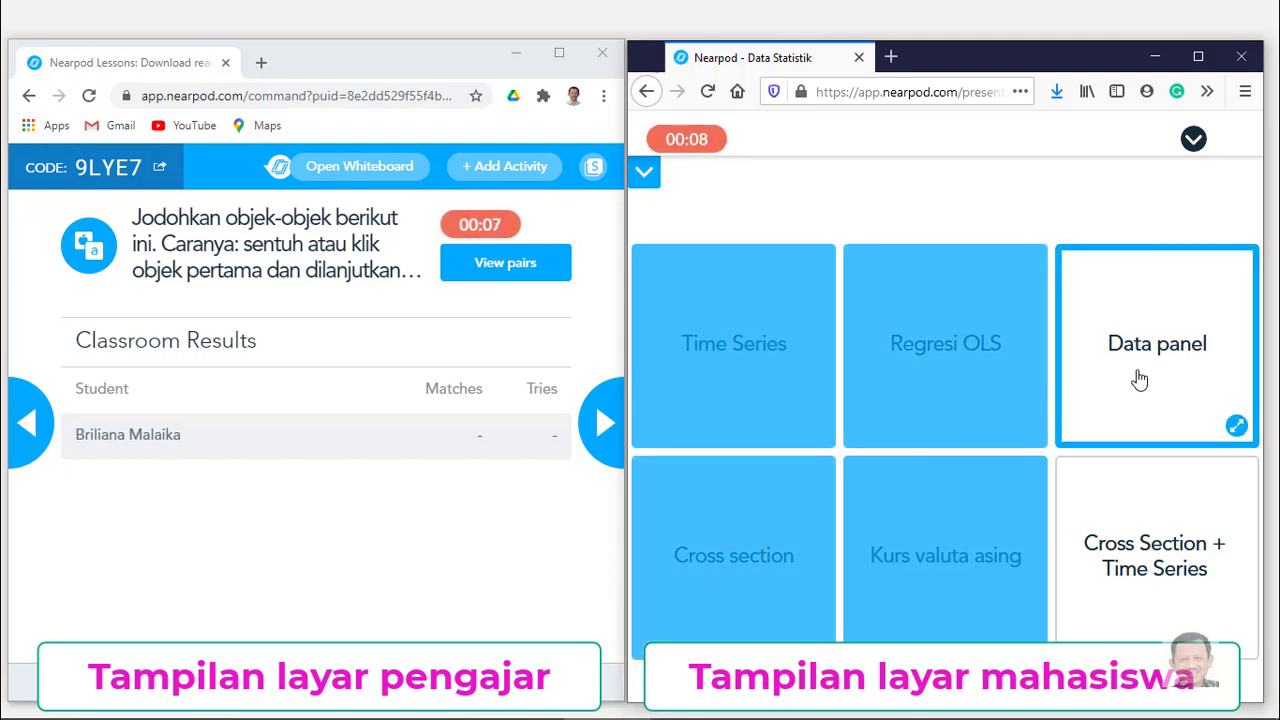
left_click(1136, 519)
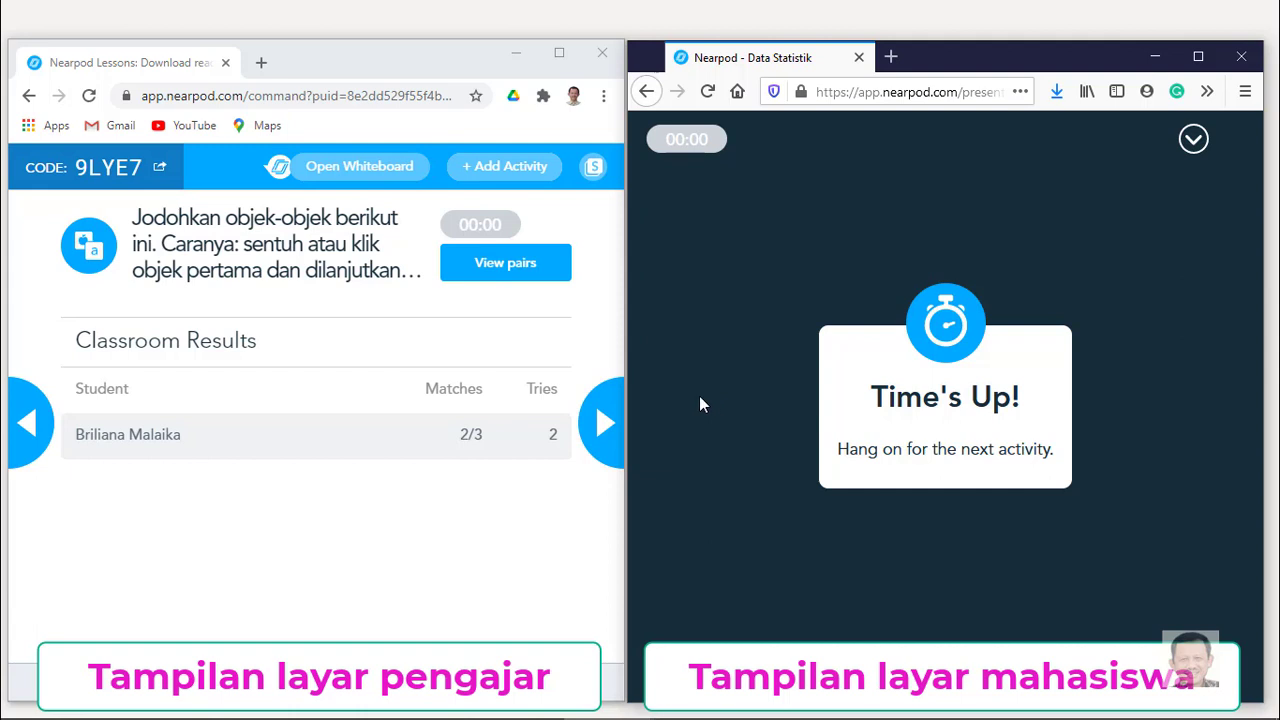
Start the 15-second closing poll and submit answer A, 'Mudah dimengerti', as the student.
left_click(610, 425)
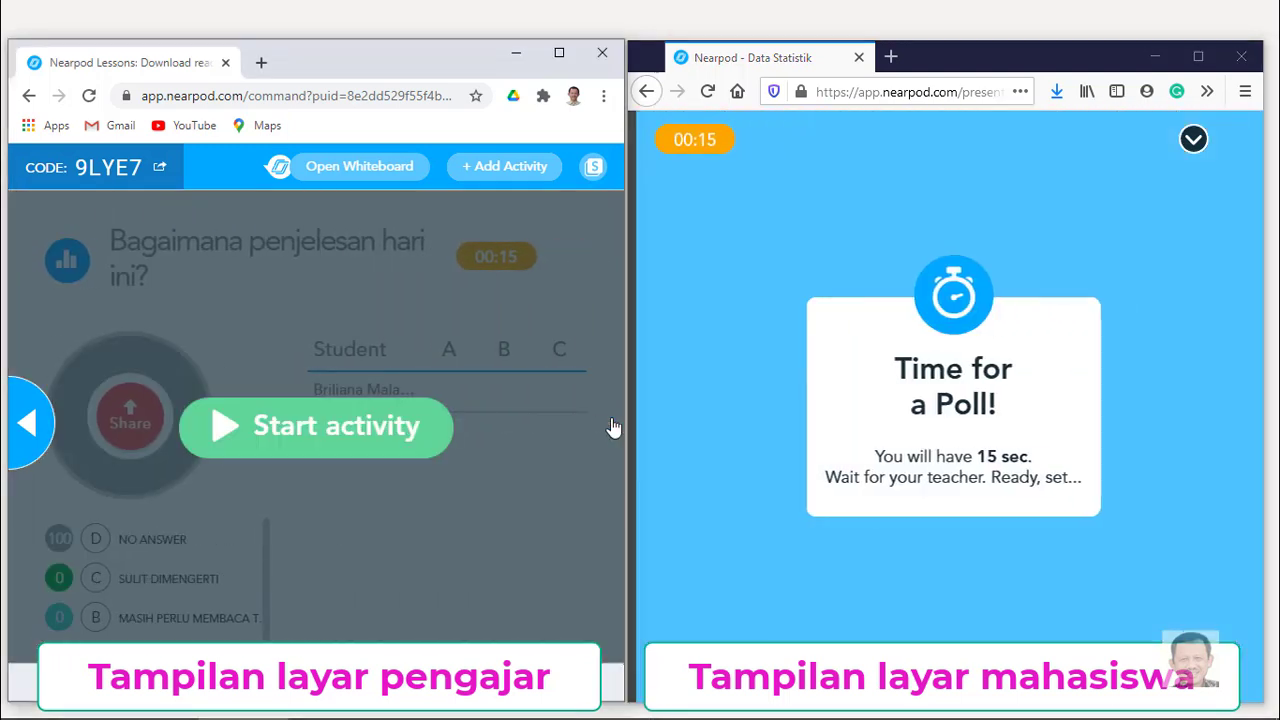
left_click(360, 428)
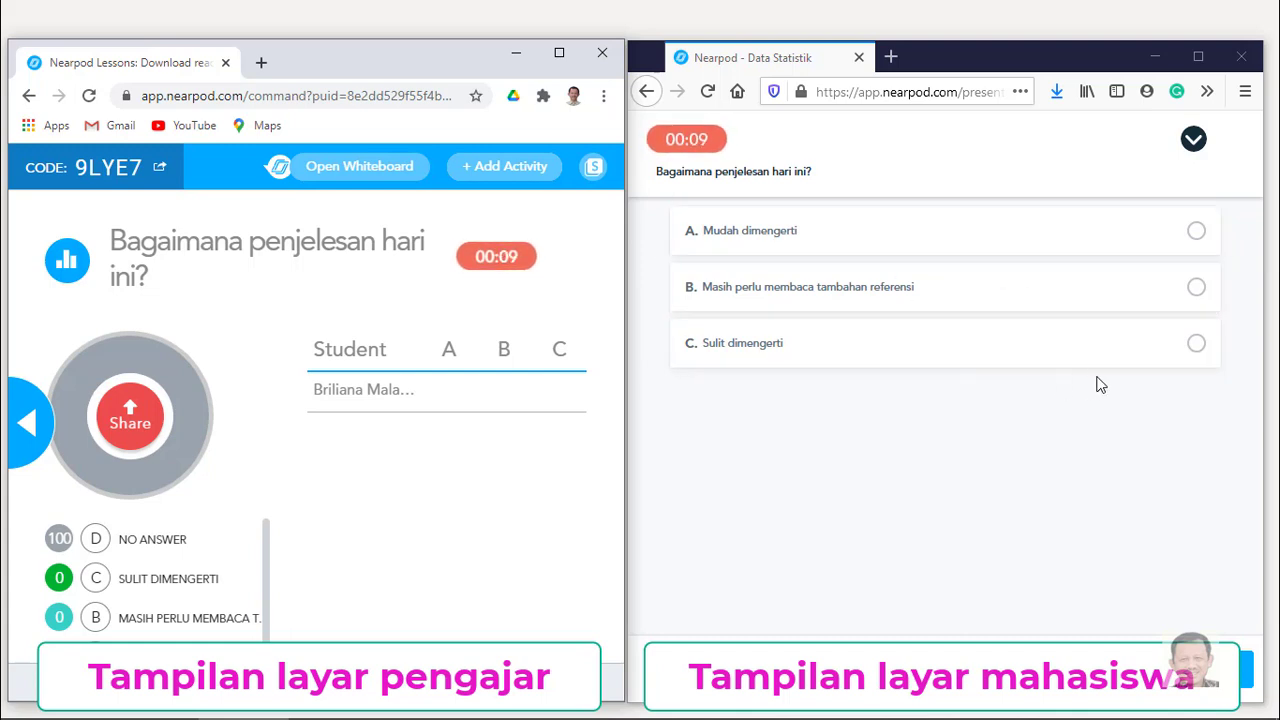
left_click(1197, 231)
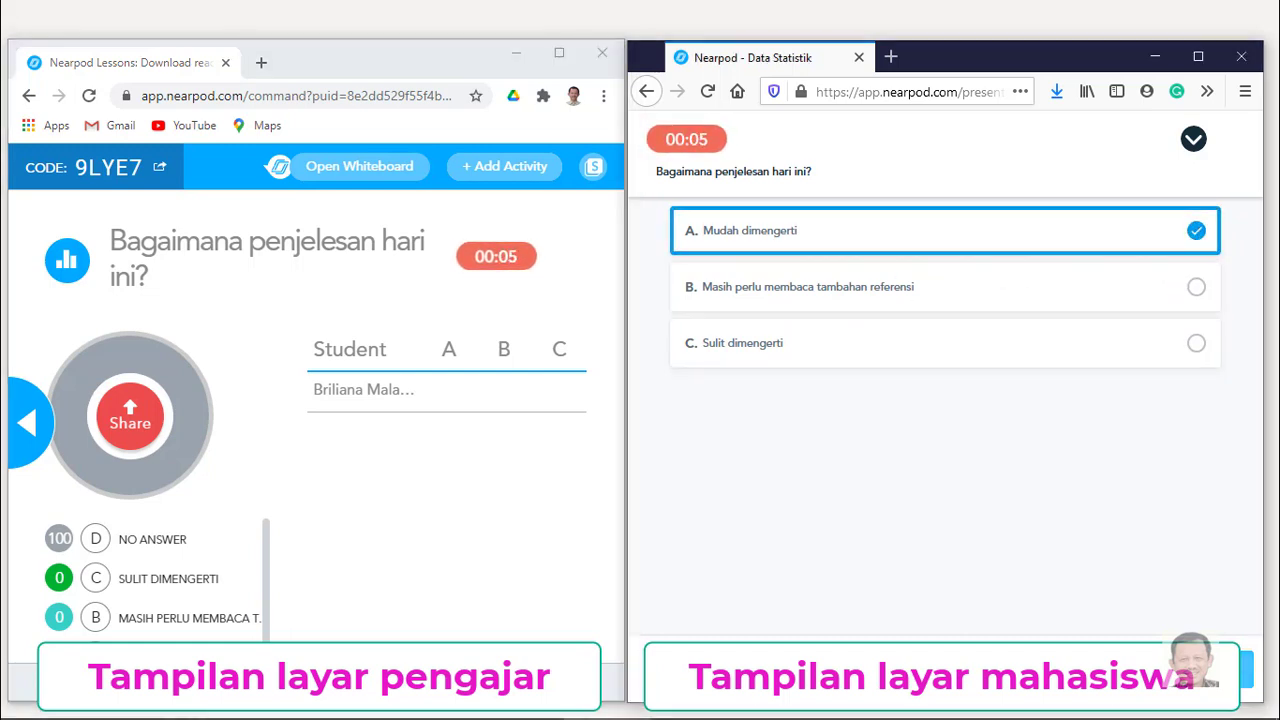
left_click(1246, 668)
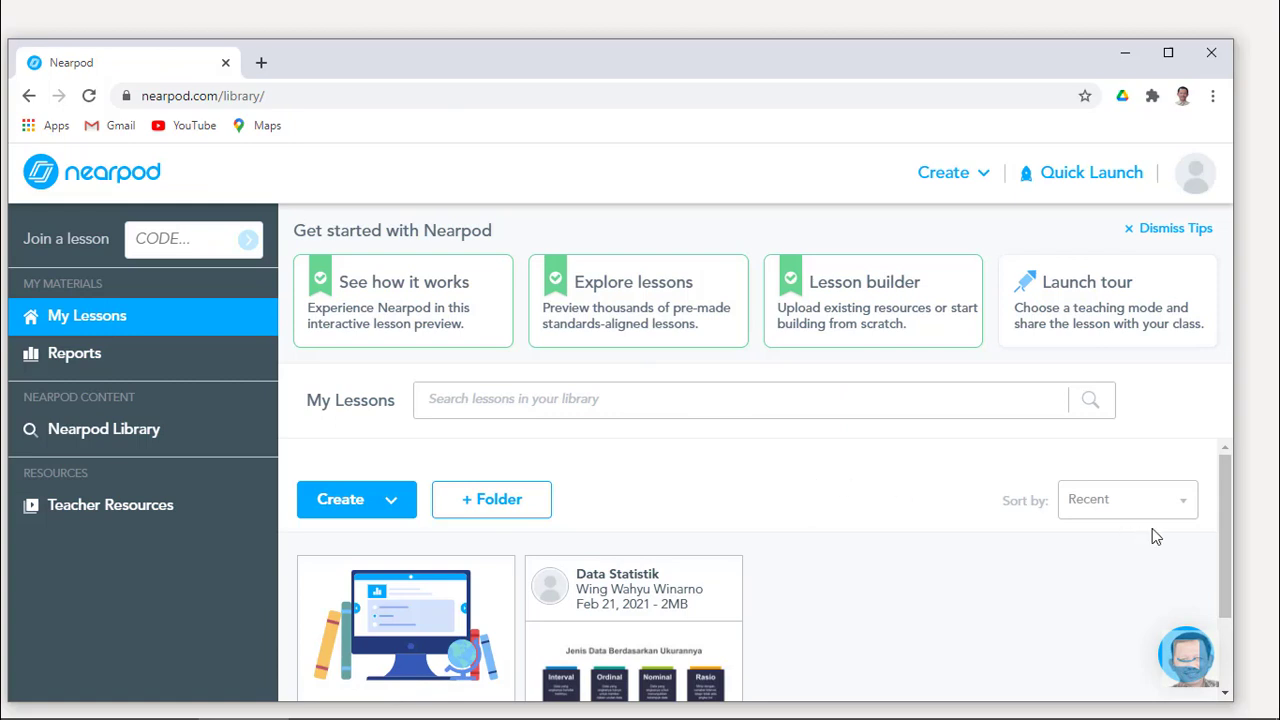
Launch the Data Statistik lesson student-paced with Require student responses turned on.
left_click_drag(1222, 510, 1226, 606)
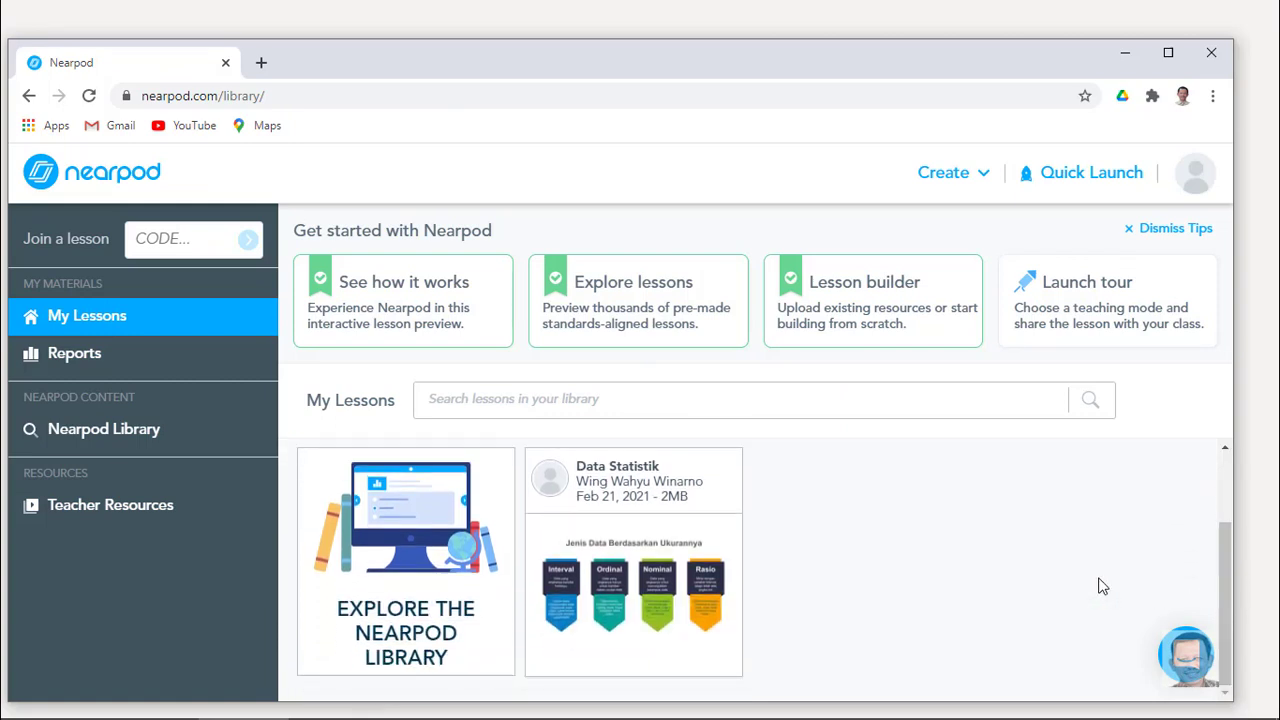
mouse_move(646, 566)
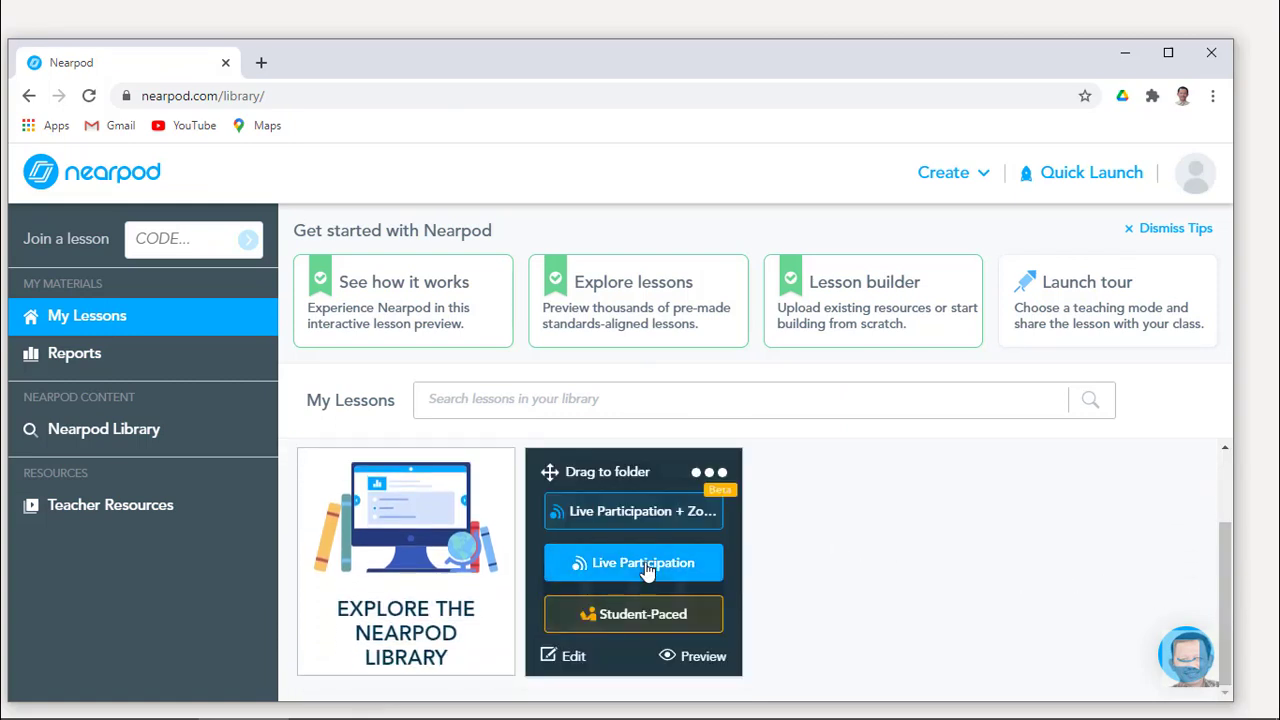
left_click(699, 620)
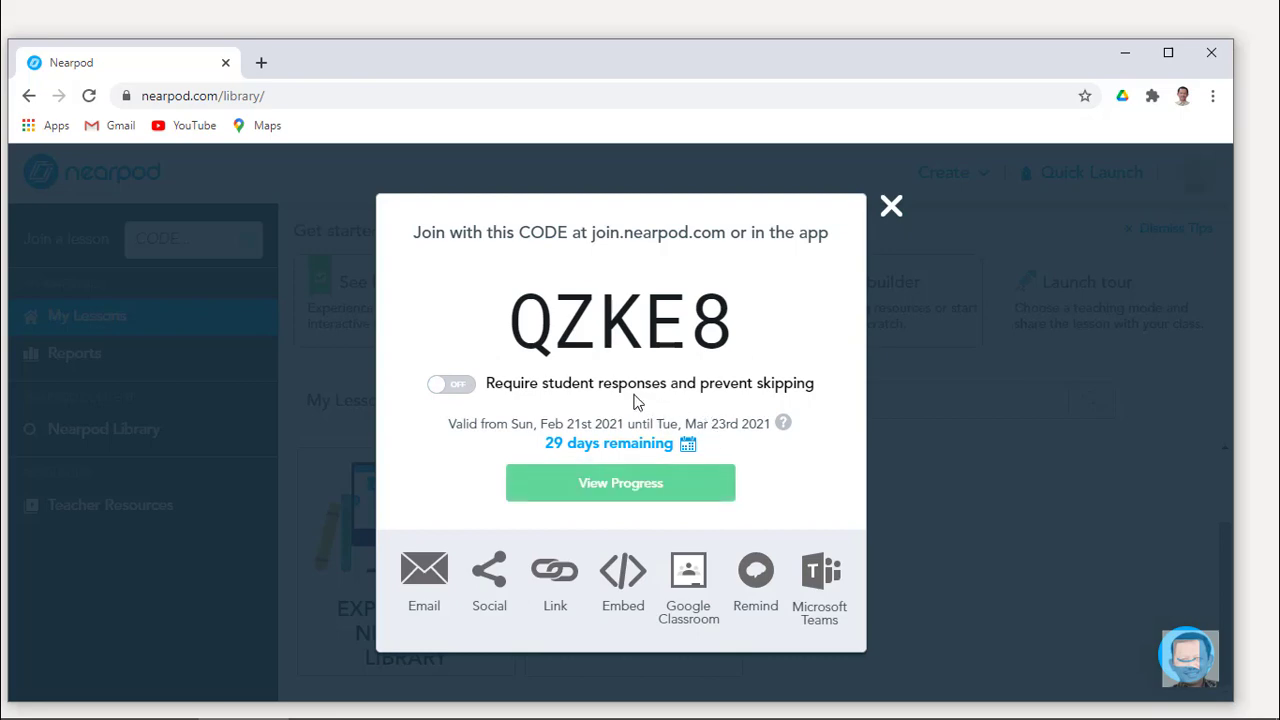
left_click(462, 393)
left_click(891, 207)
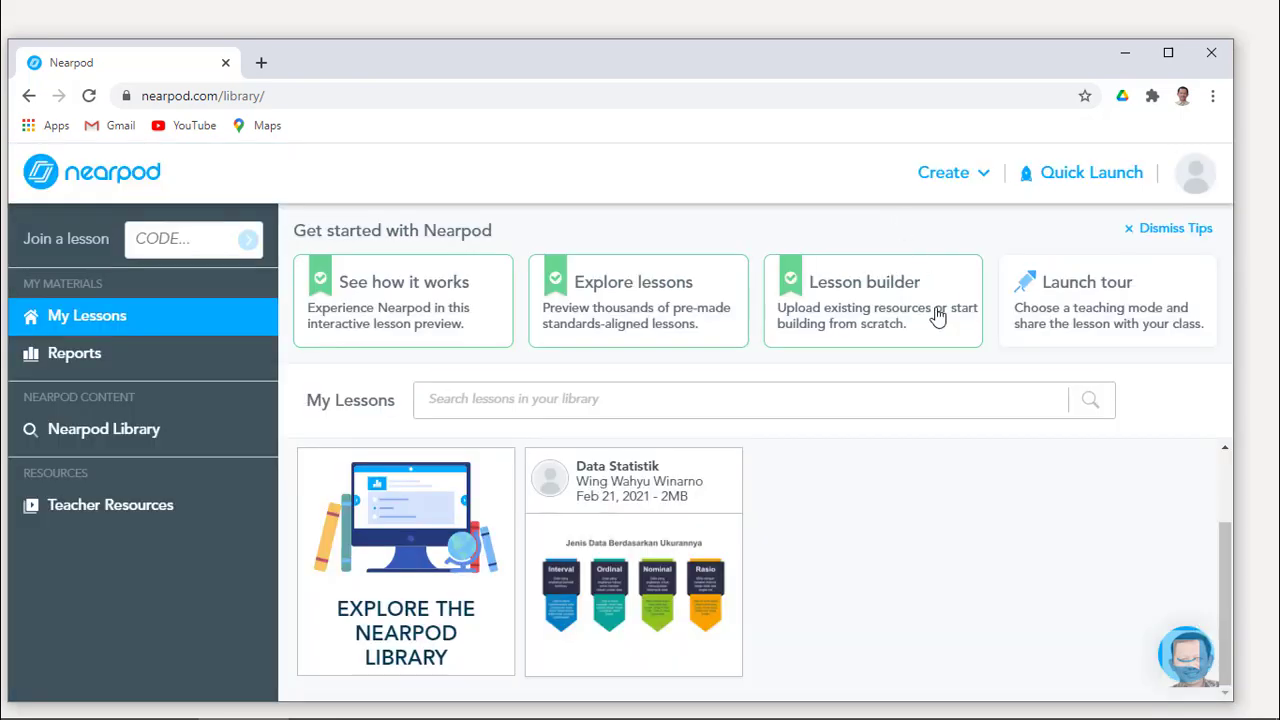
Start a new Live Participation + Zoom session for the lesson.
mouse_move(658, 540)
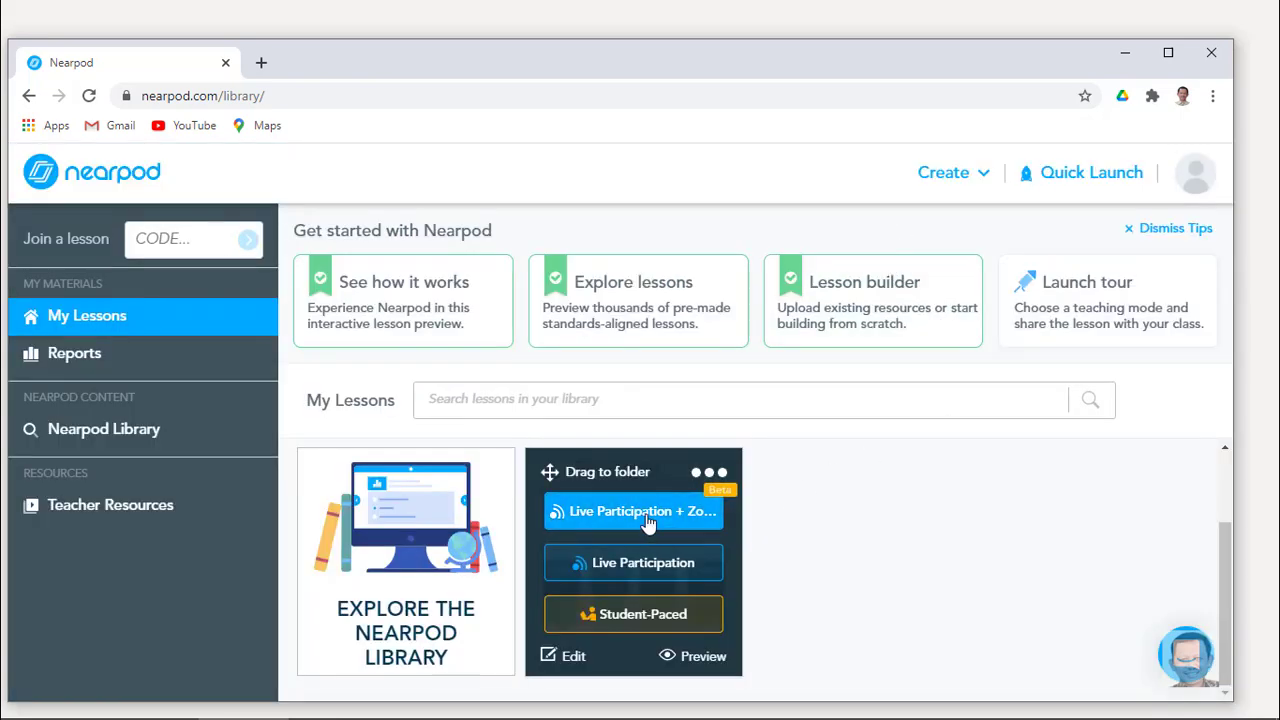
left_click(648, 523)
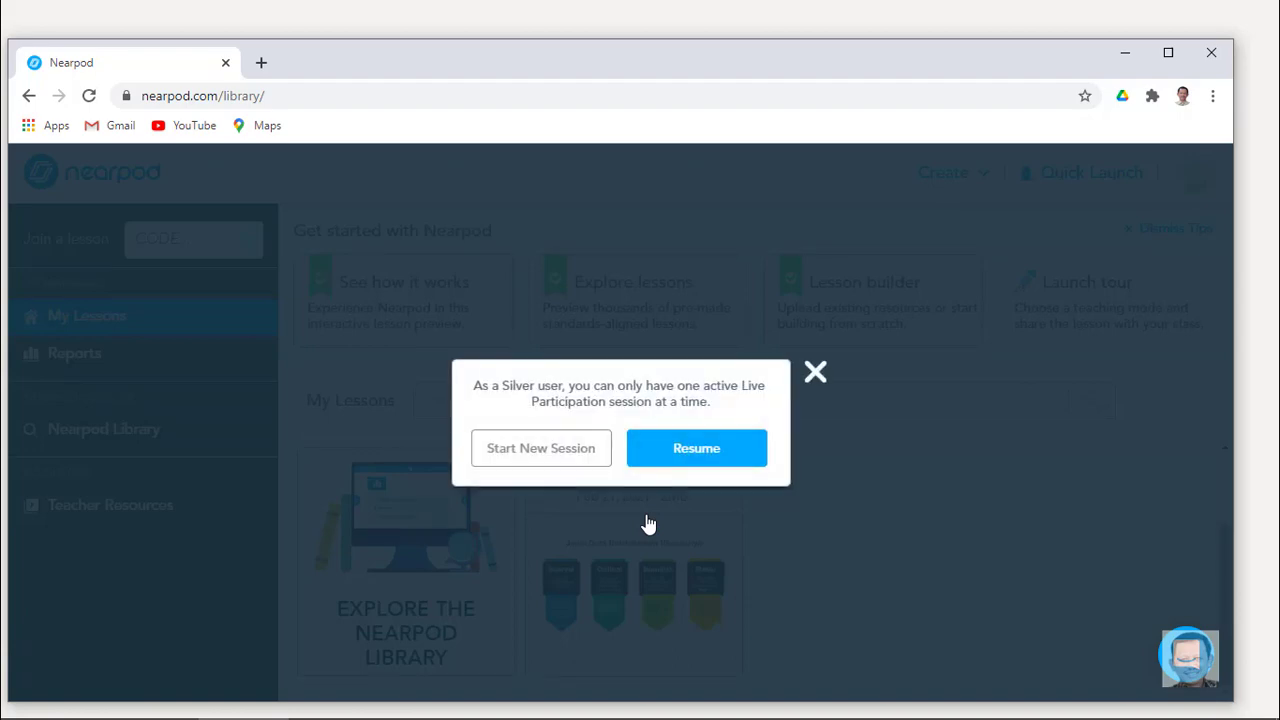
left_click(537, 457)
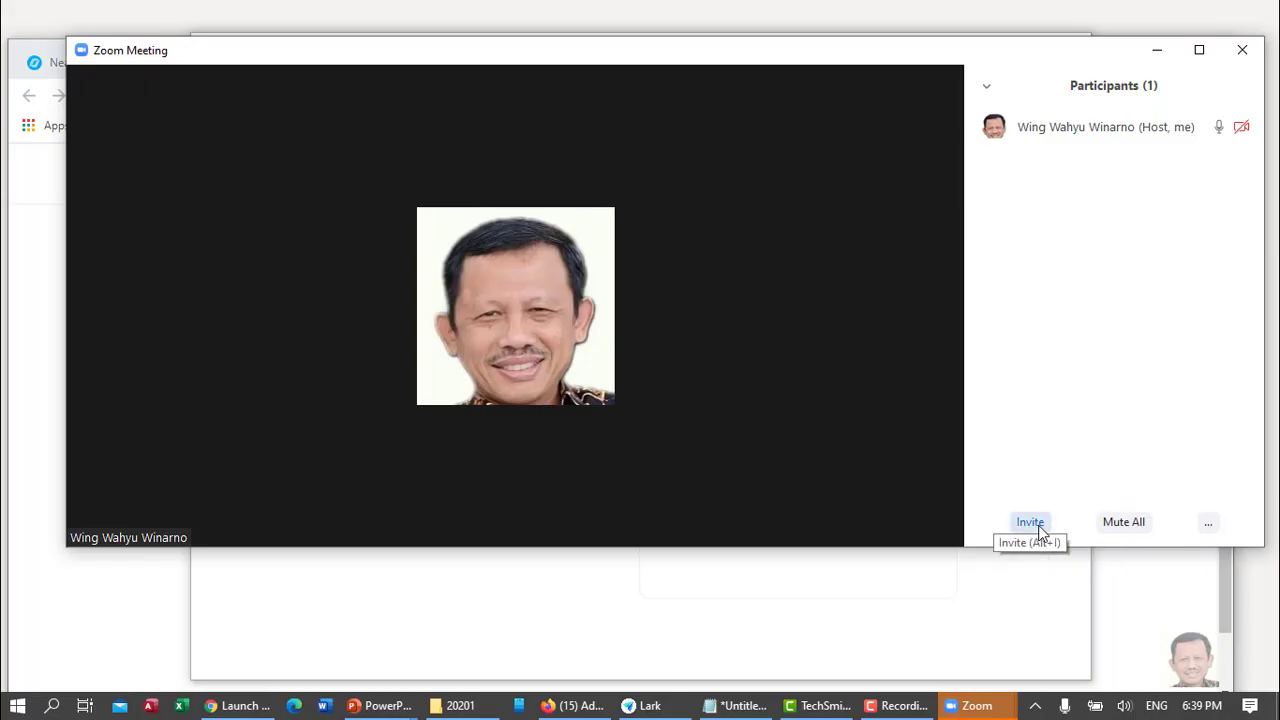
Admit the waiting-room participant from the Invite window, then close it.
left_click(1036, 528)
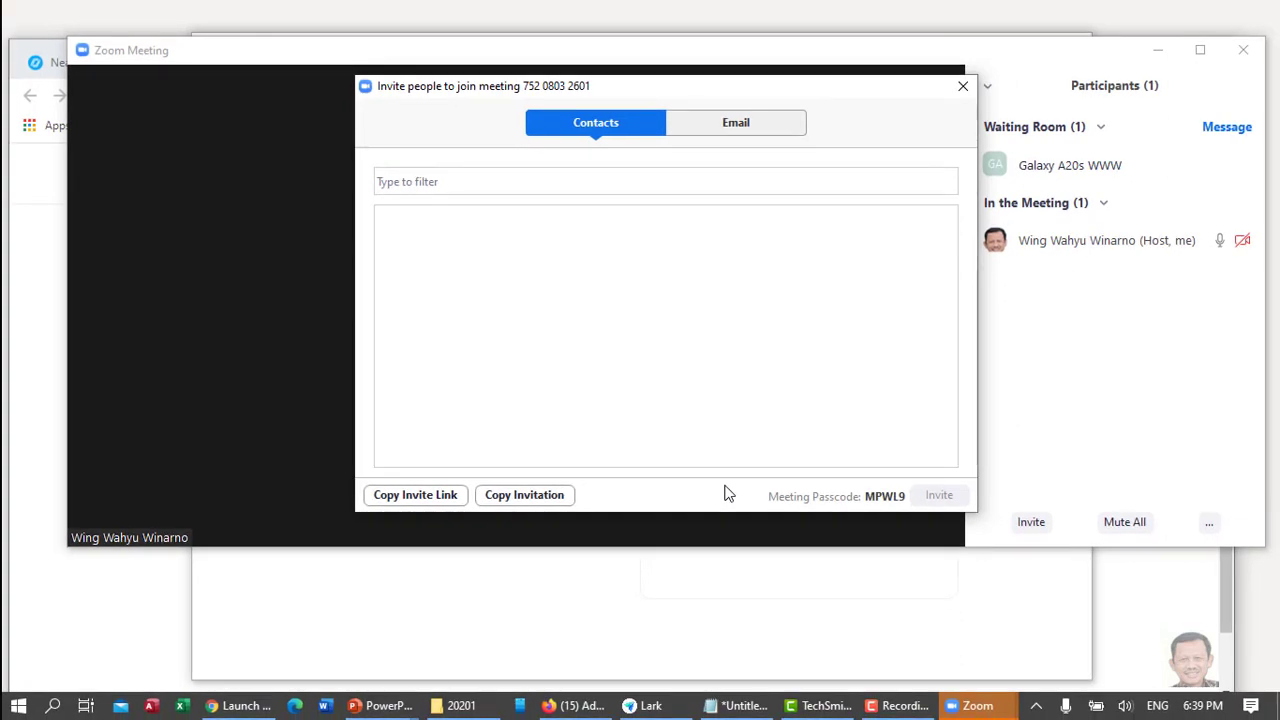
left_click(1155, 168)
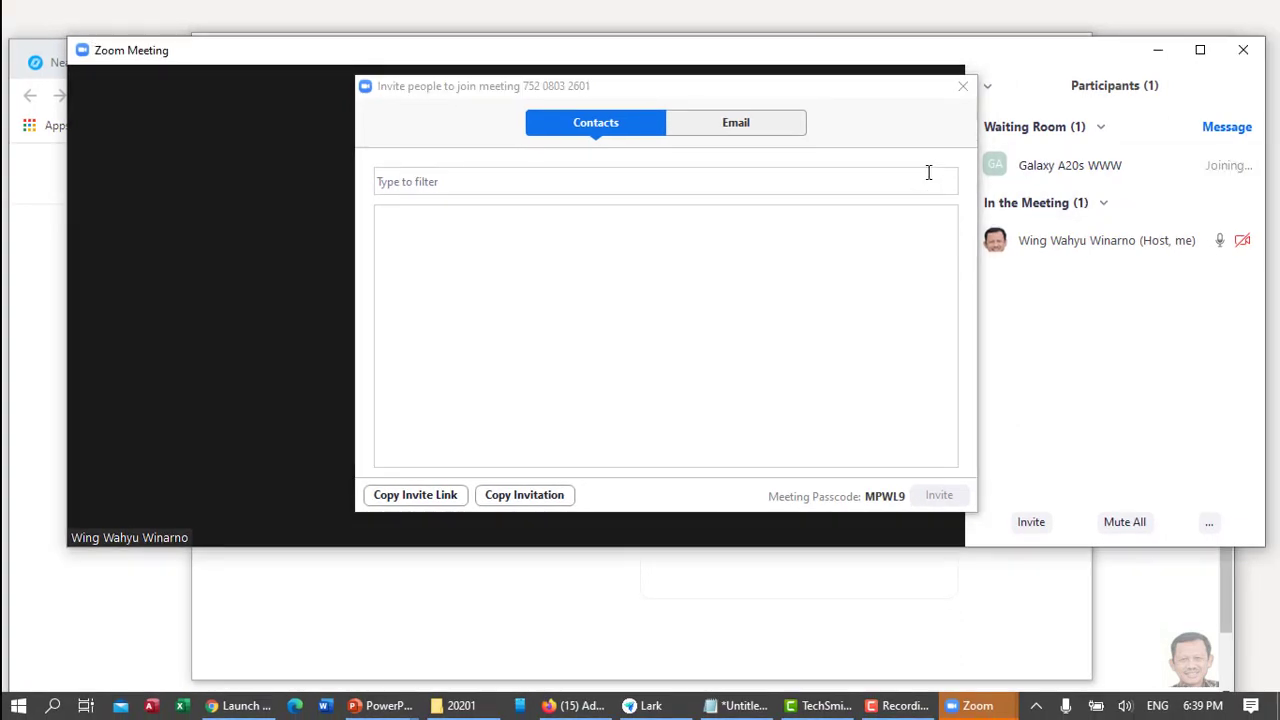
left_click(961, 87)
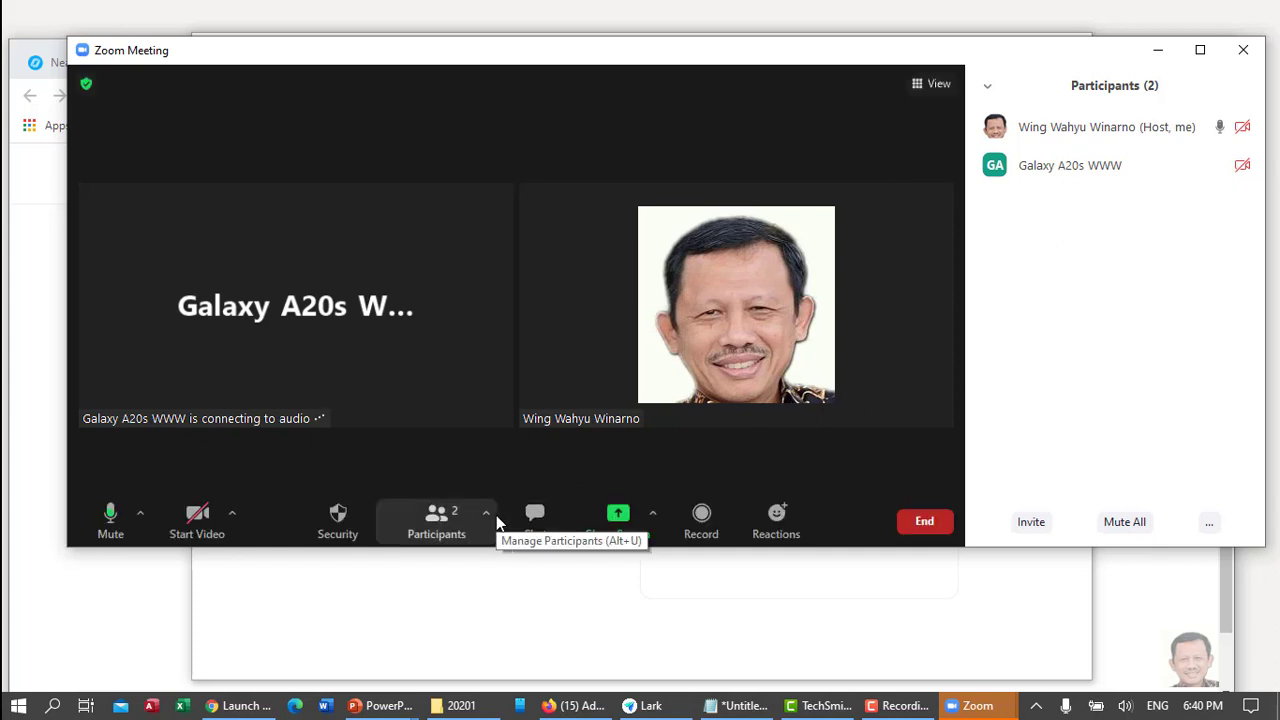
Copy the full meeting invitation from the Participants Invite window.
left_click(487, 514)
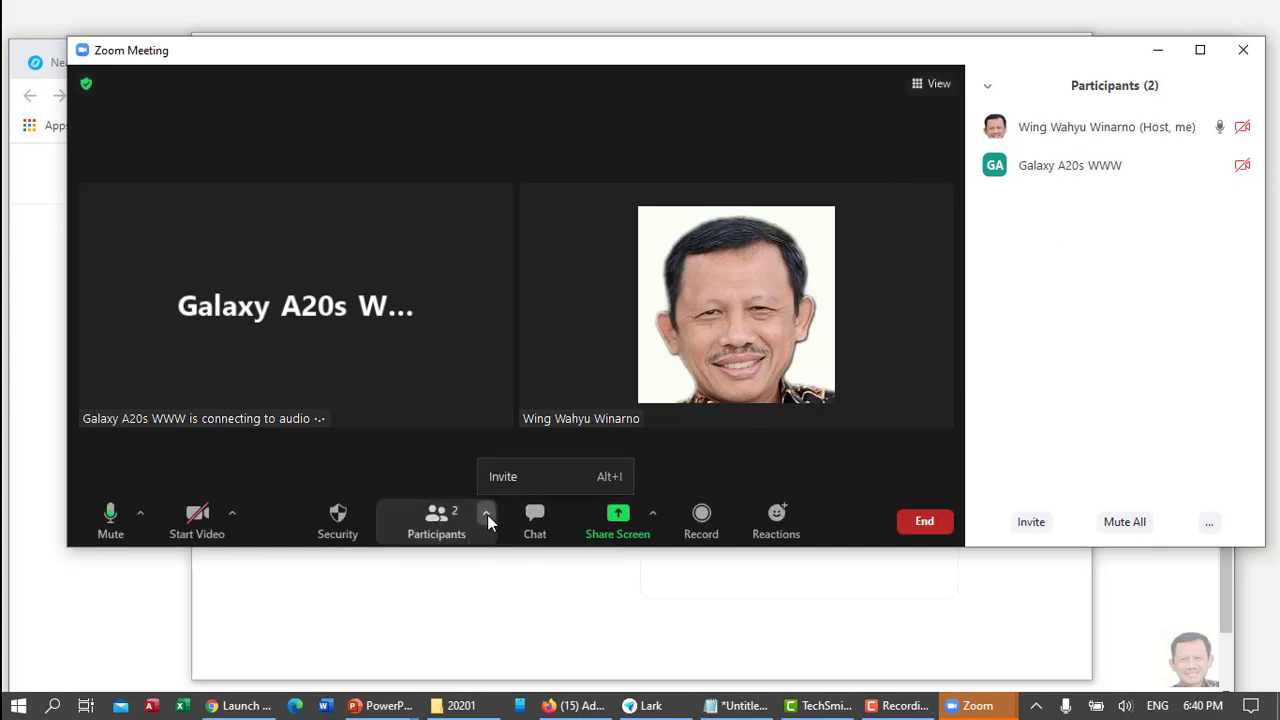
left_click(507, 476)
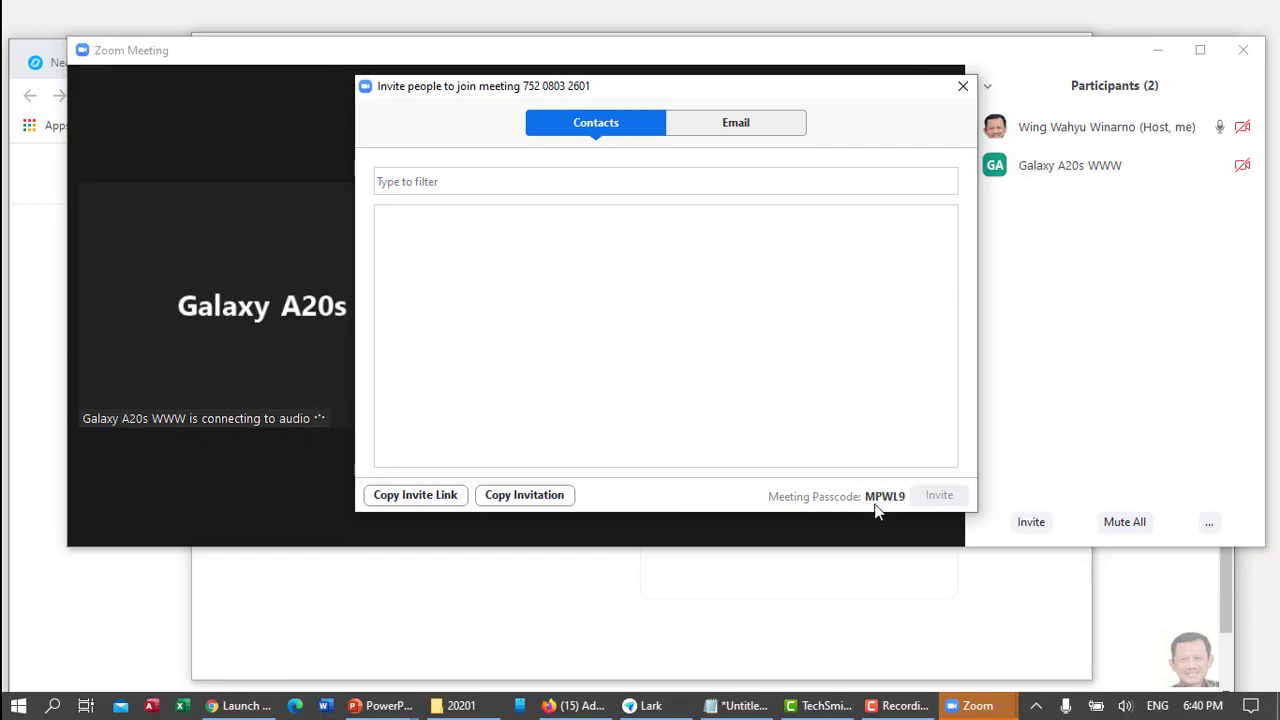
left_click(538, 495)
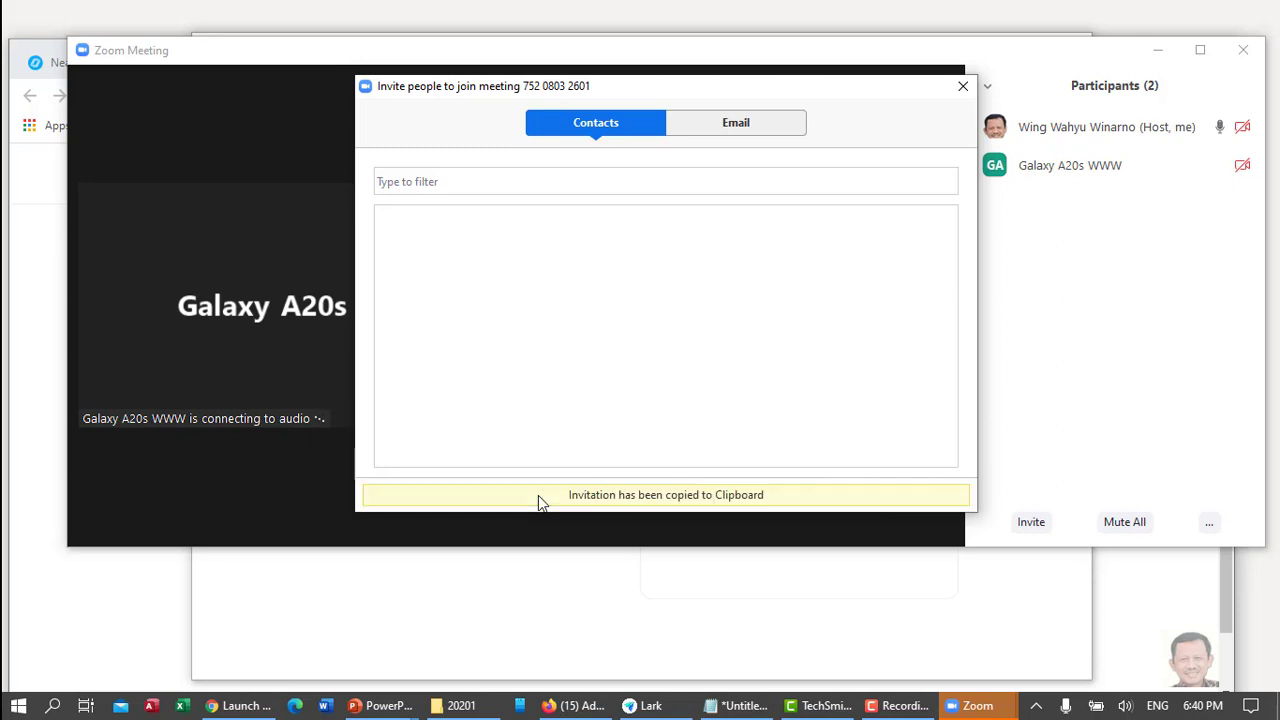
left_click(962, 87)
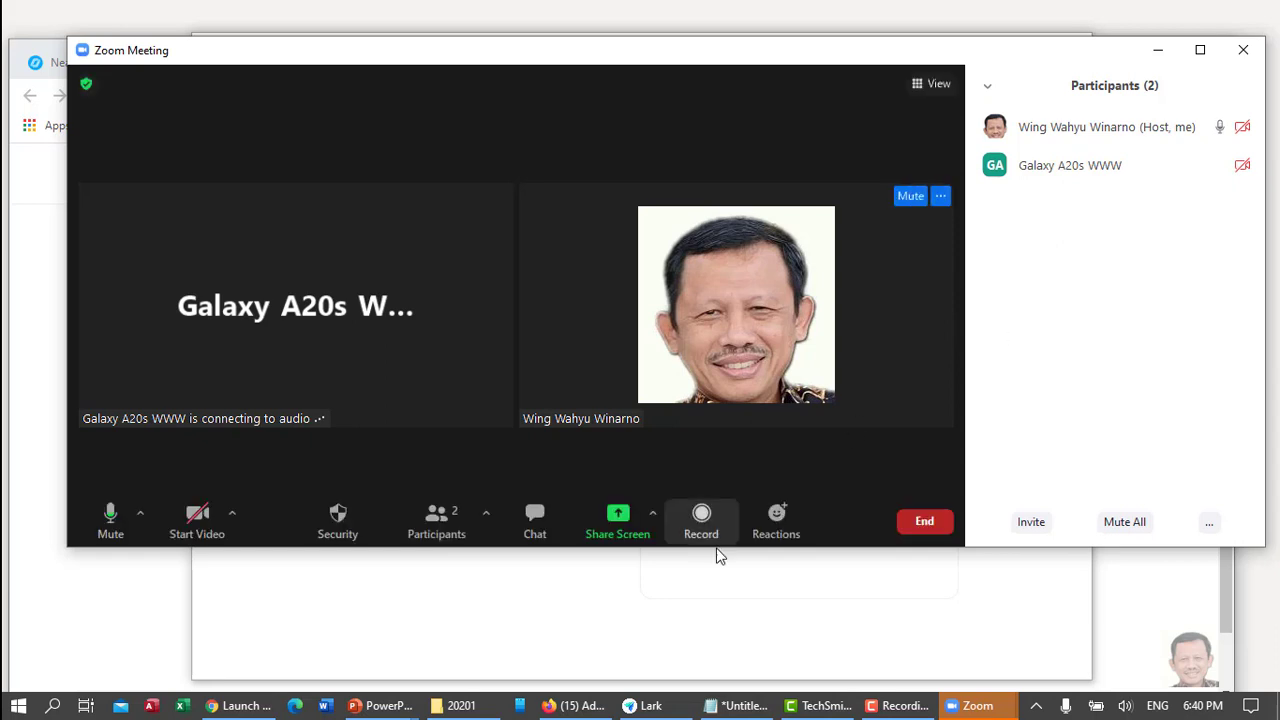
Paste the invitation into the chat message box, select it, and hide the chat.
left_click(545, 514)
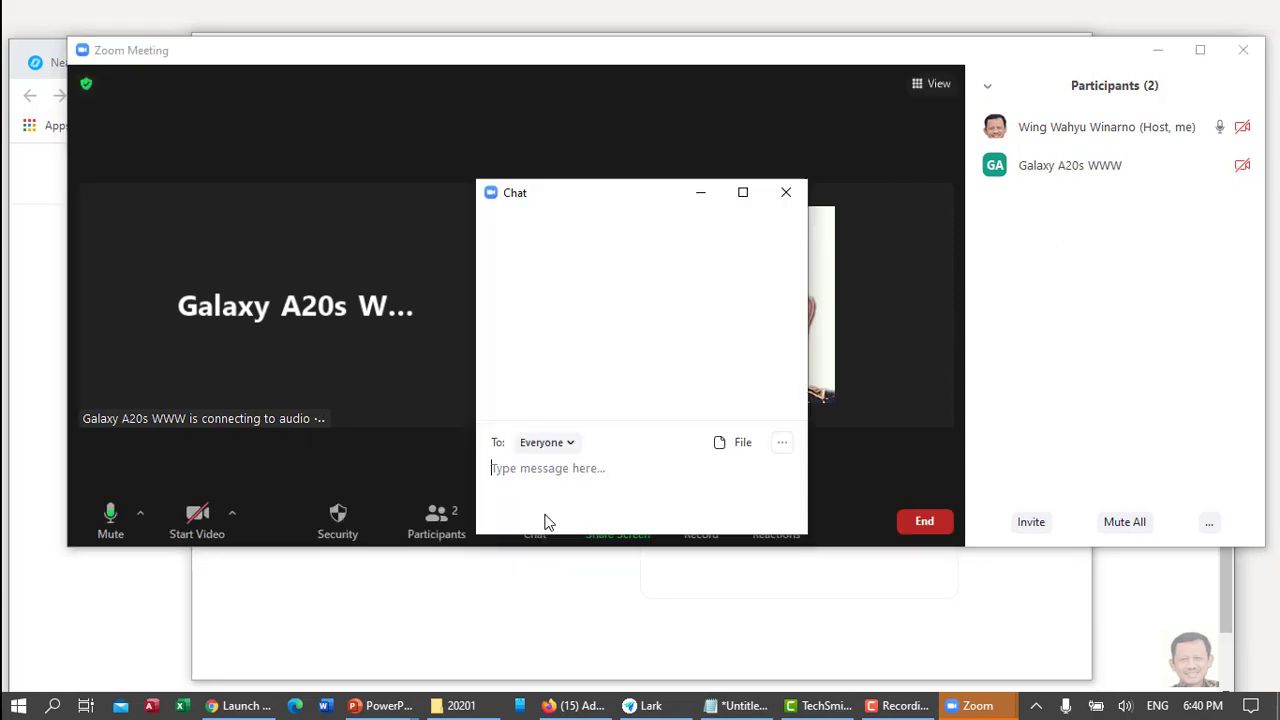
right_click(534, 464)
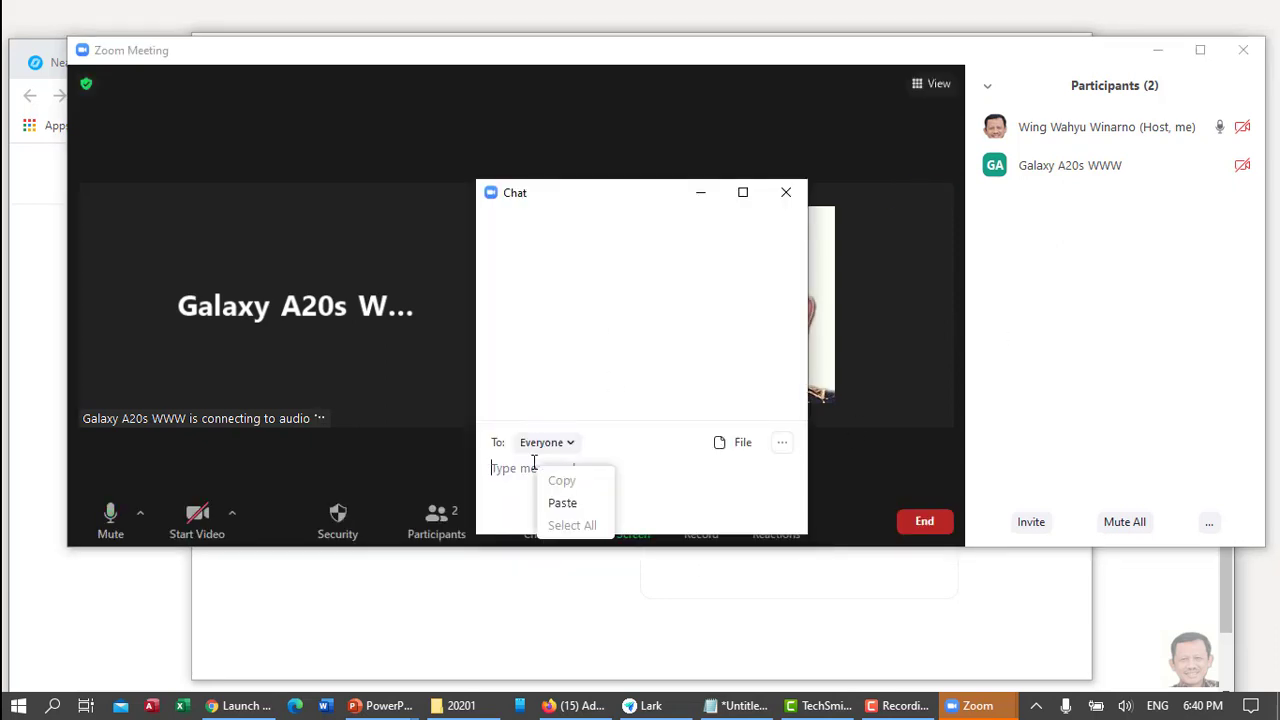
left_click(562, 503)
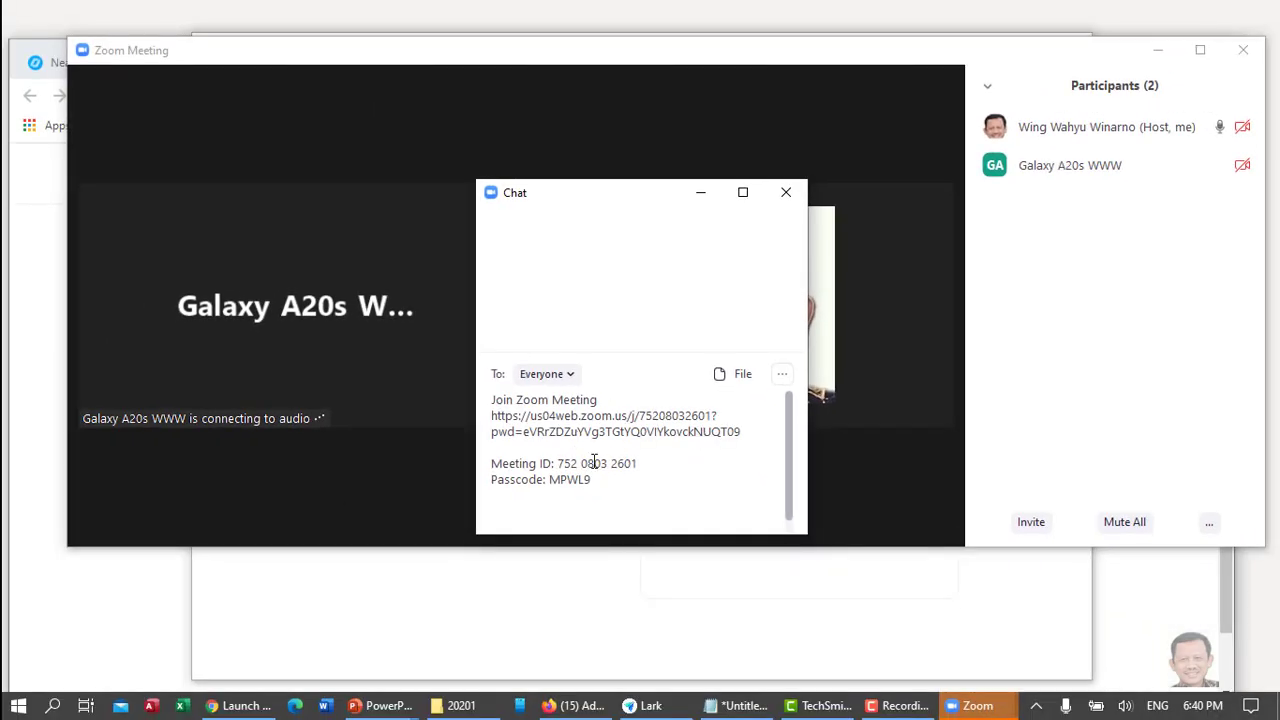
left_click_drag(561, 460, 477, 393)
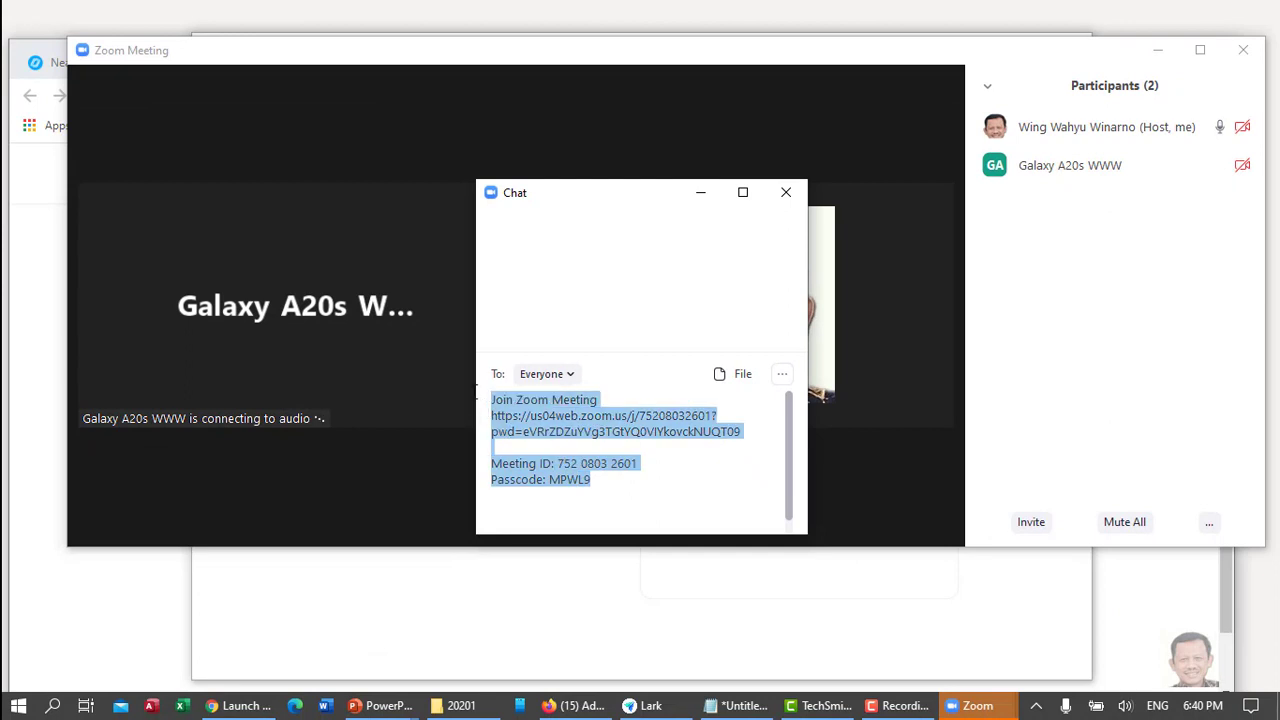
key("alt+h")
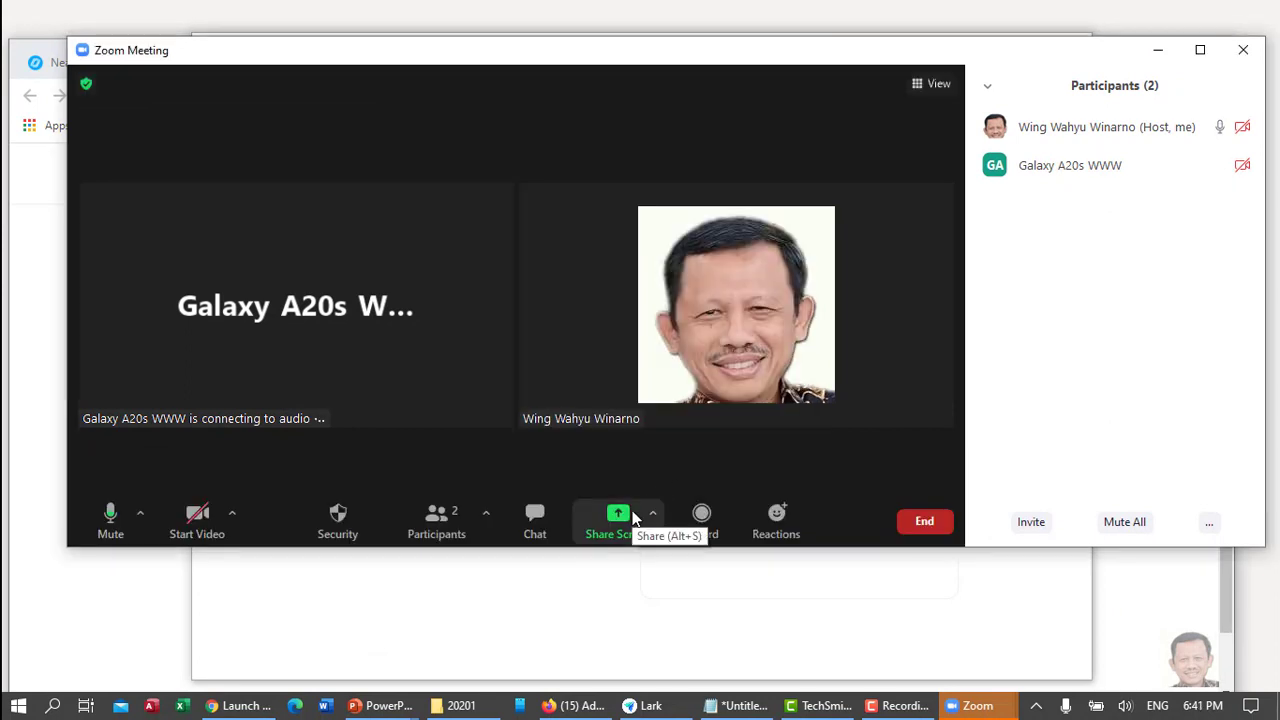